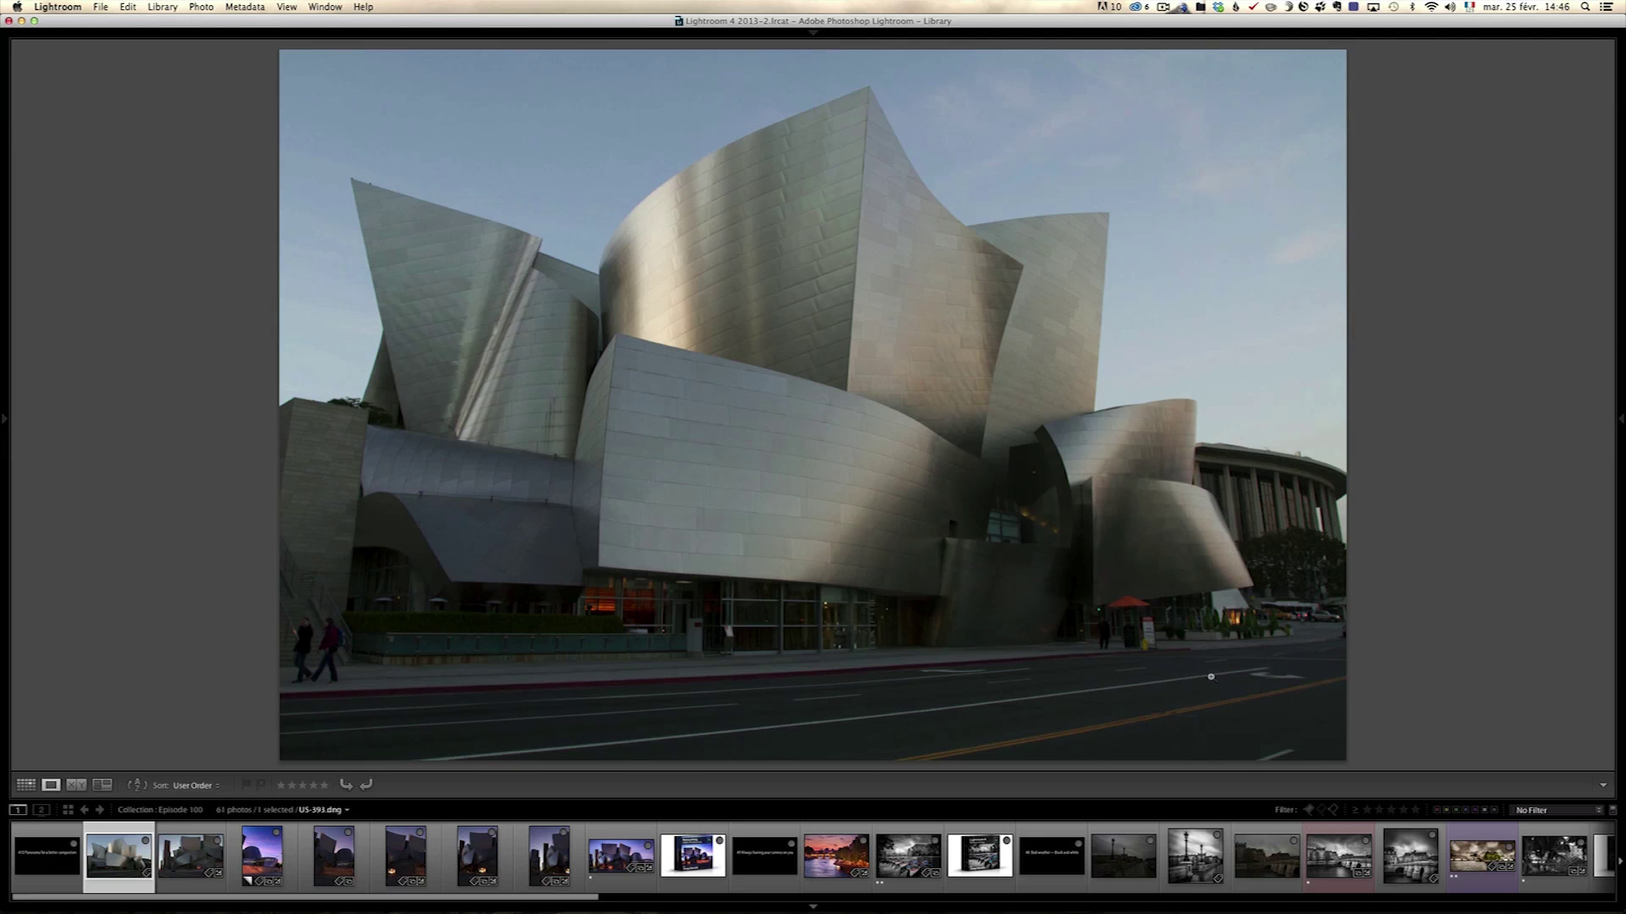
Browse the concert hall photos from US-398.dng through WaltDisneyConcert-5.dng, showing the exposure info overlay from WaltDisneyConcert-2.dng onward
left_click(191, 853)
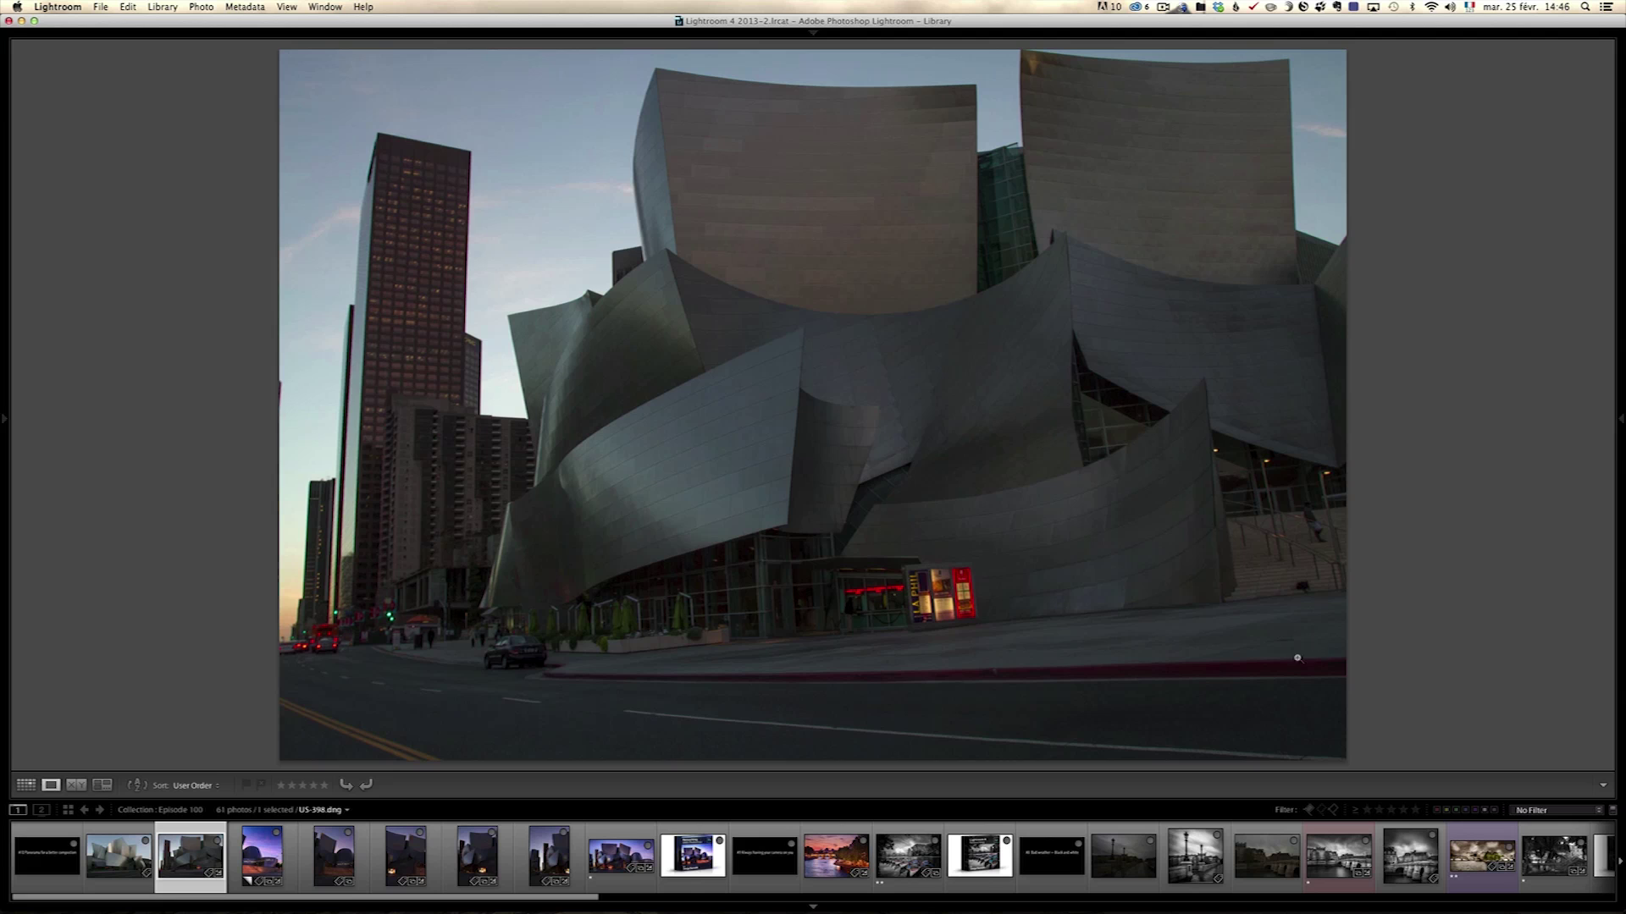
left_click(271, 852)
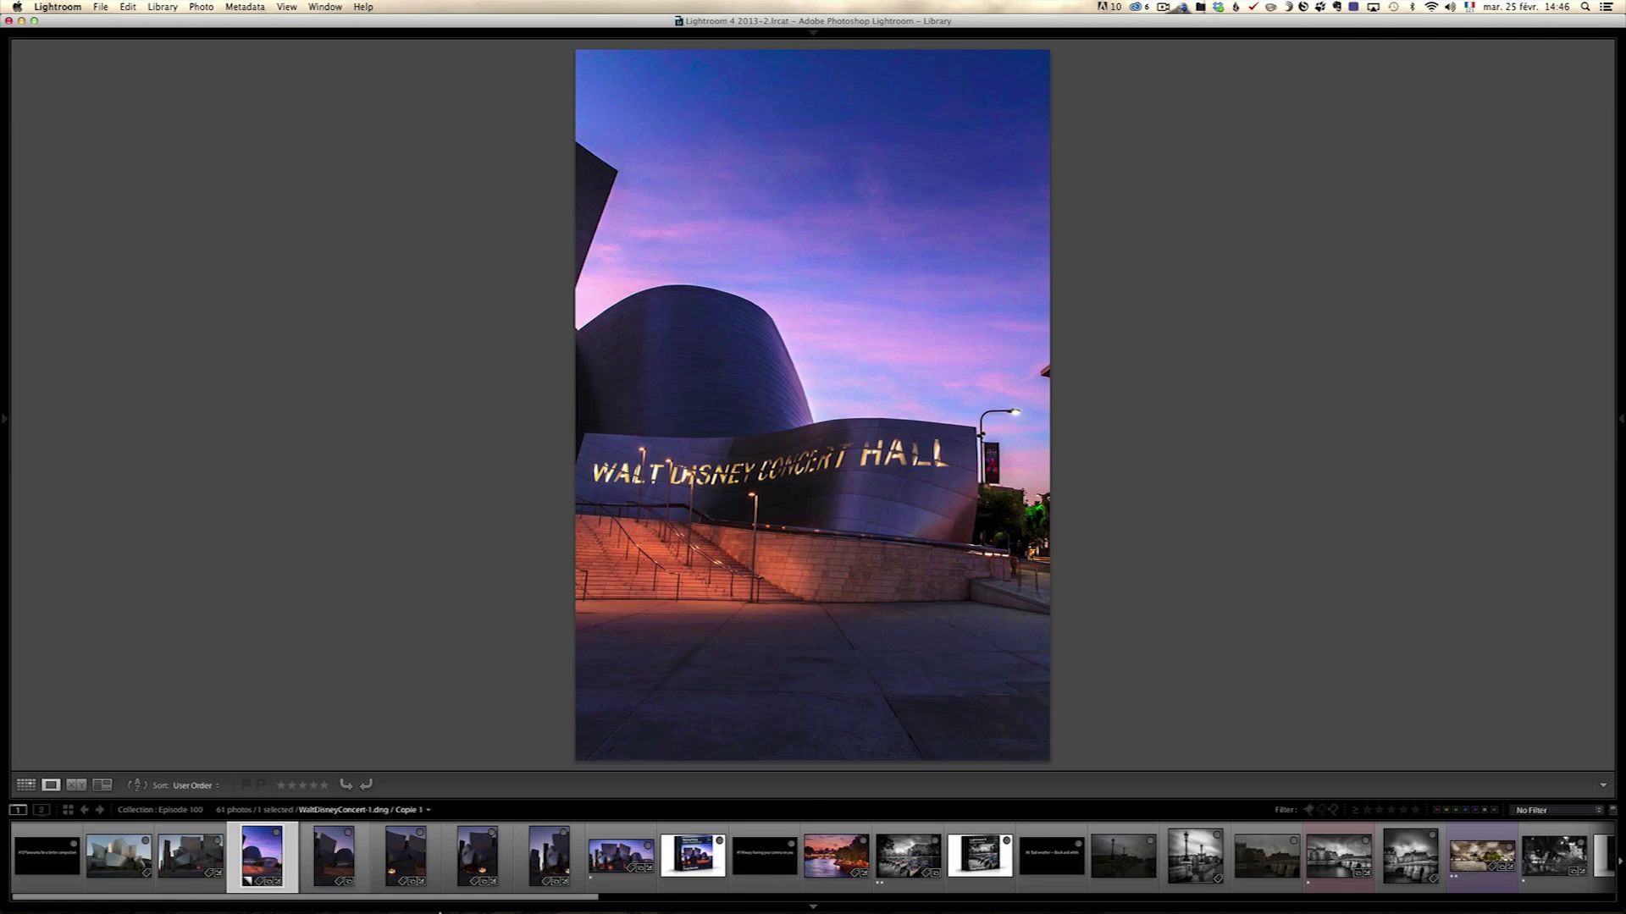
left_click(337, 854)
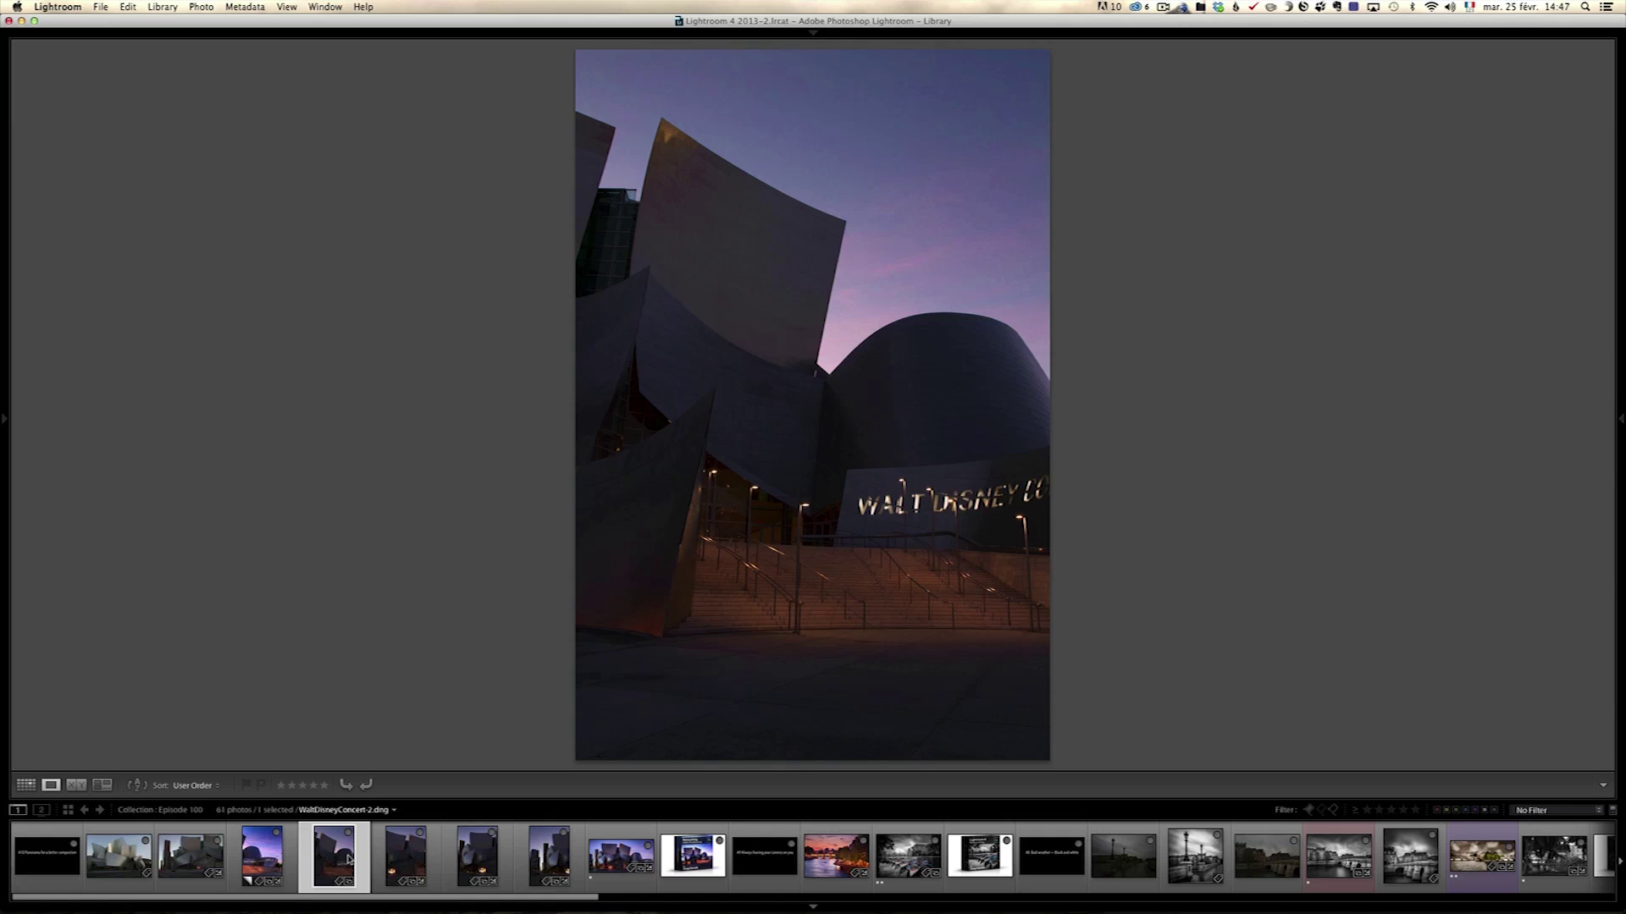
key("i")
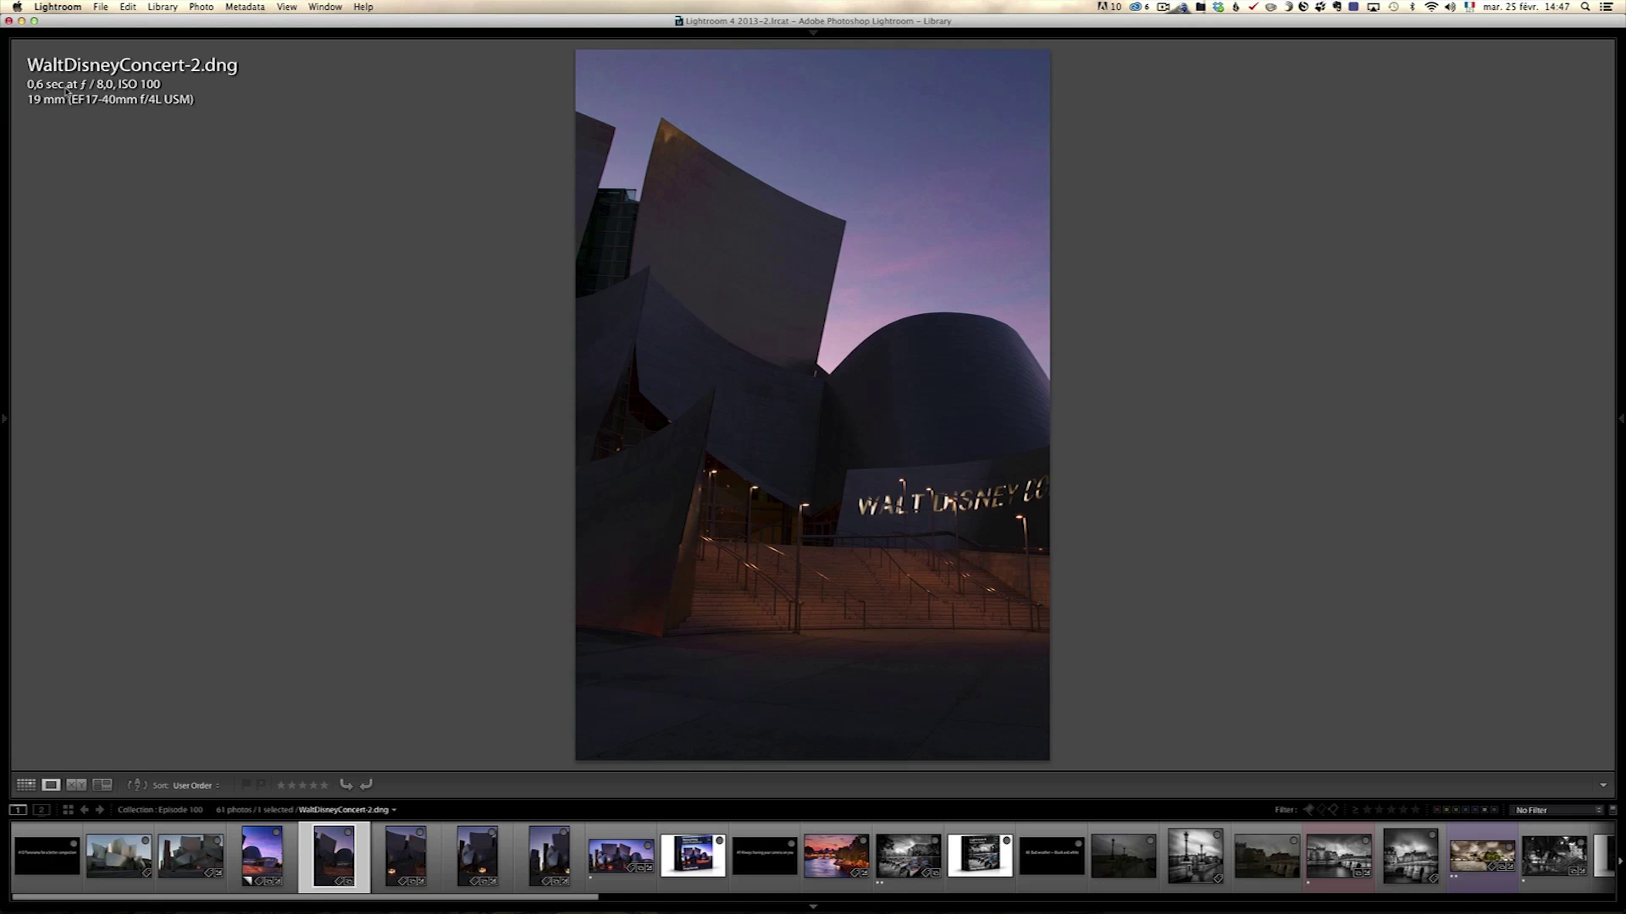
left_click(406, 863)
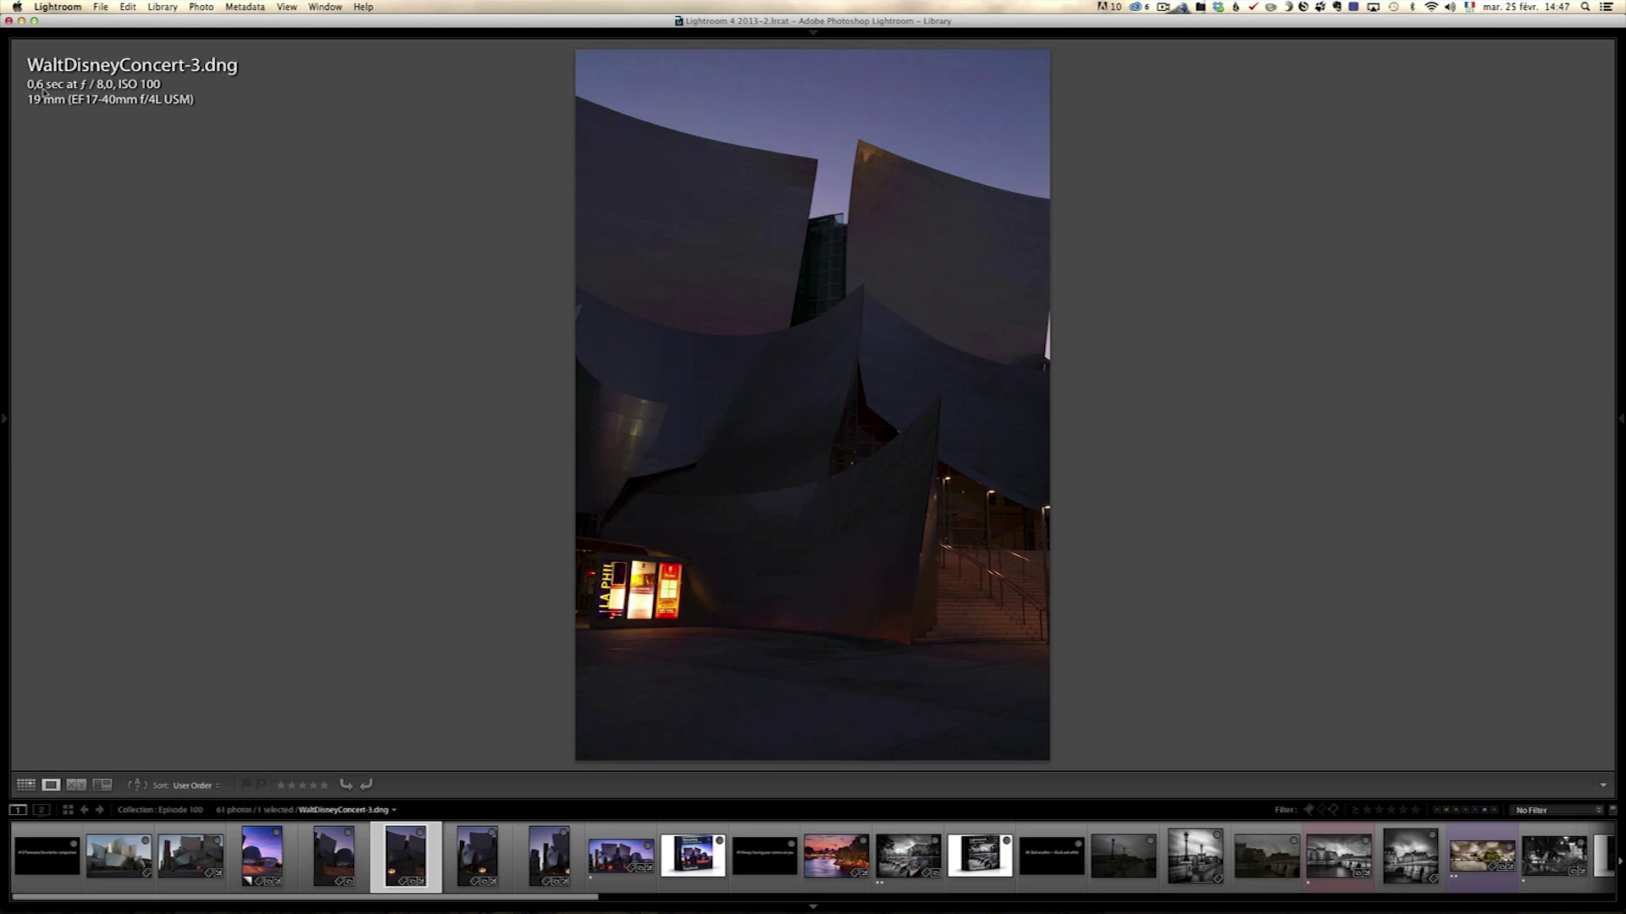
left_click(480, 855)
left_click(546, 855)
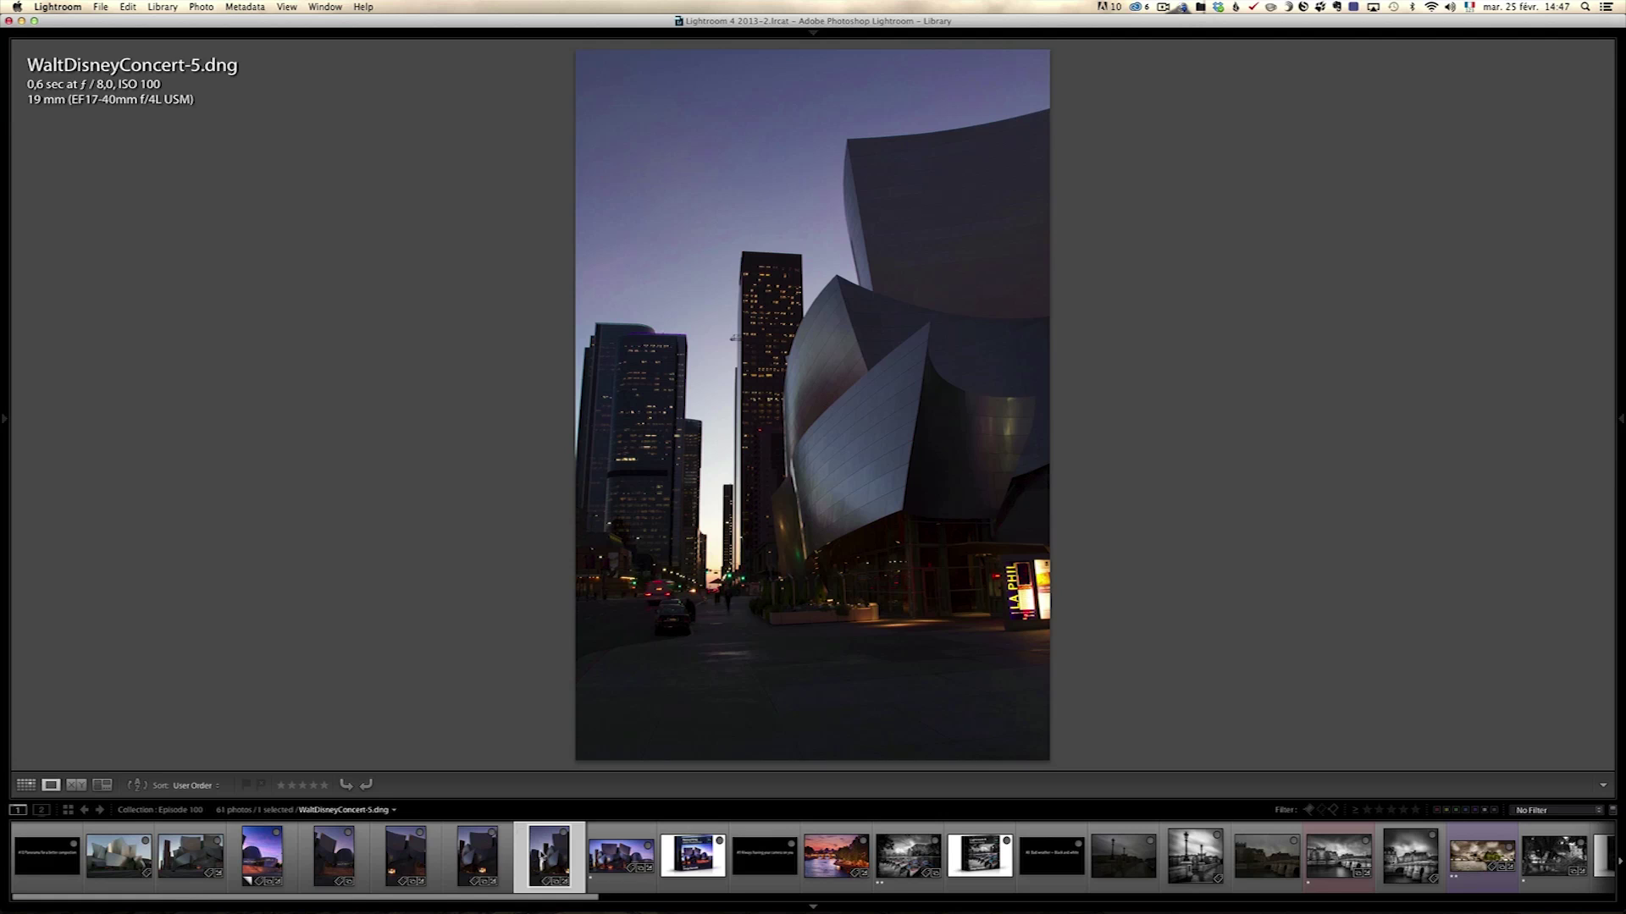
Synchronize all develop settings from WaltDisneyConcert-1.dng Copie 1 to WaltDisneyConcert-2 through WaltDisneyConcert-5 in the Develop module
left_click(262, 855)
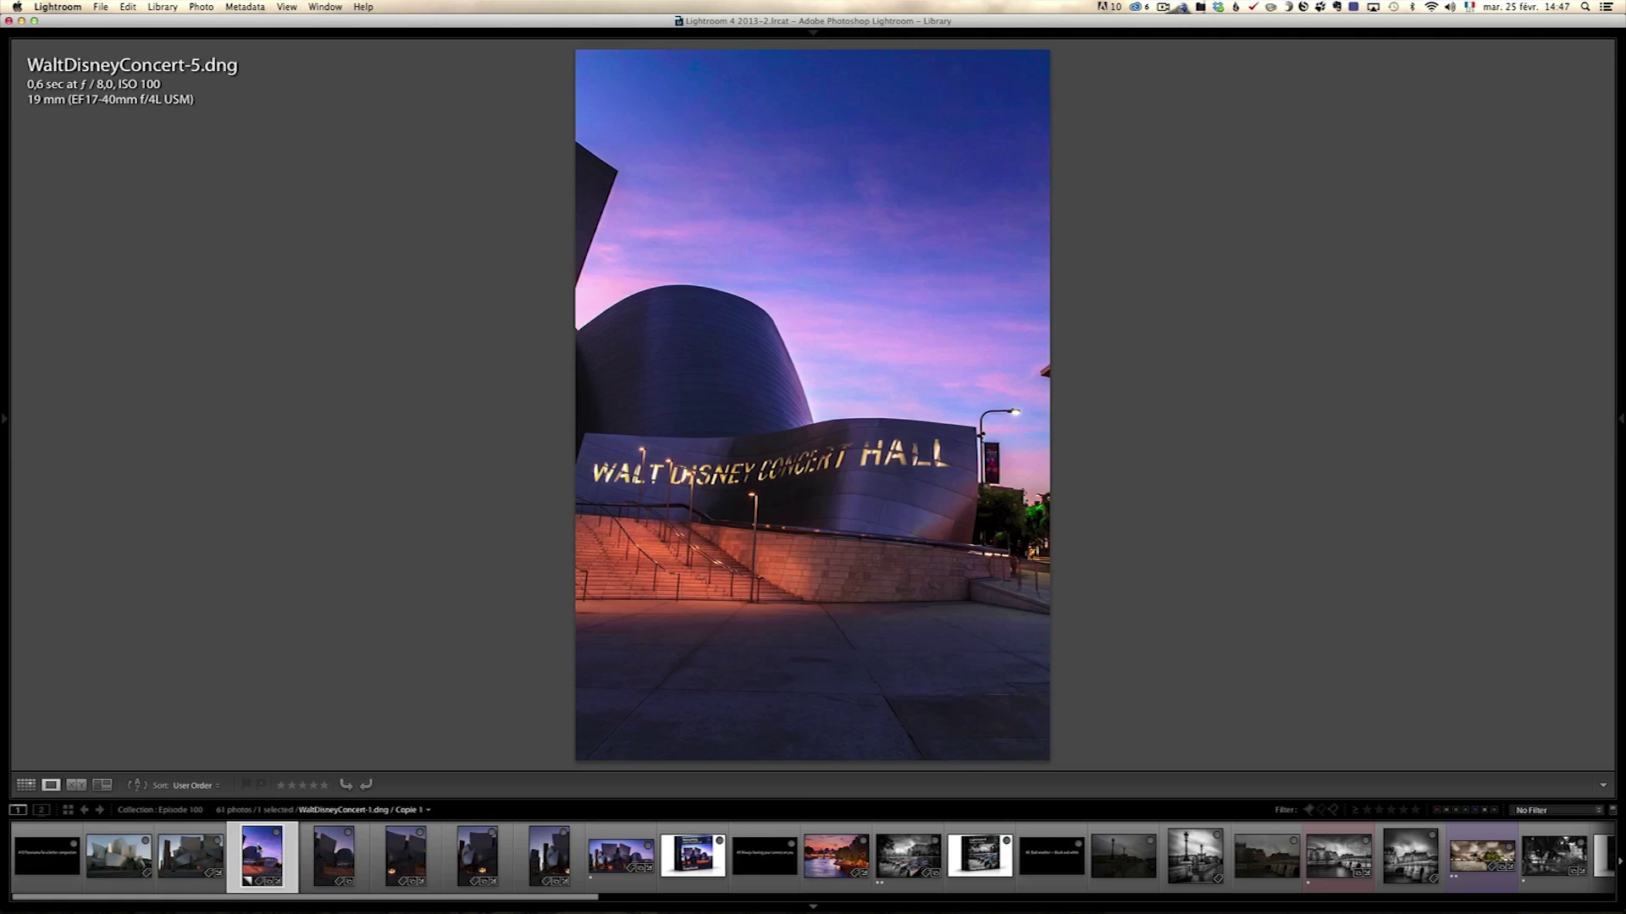
left_click(549, 872, "shift")
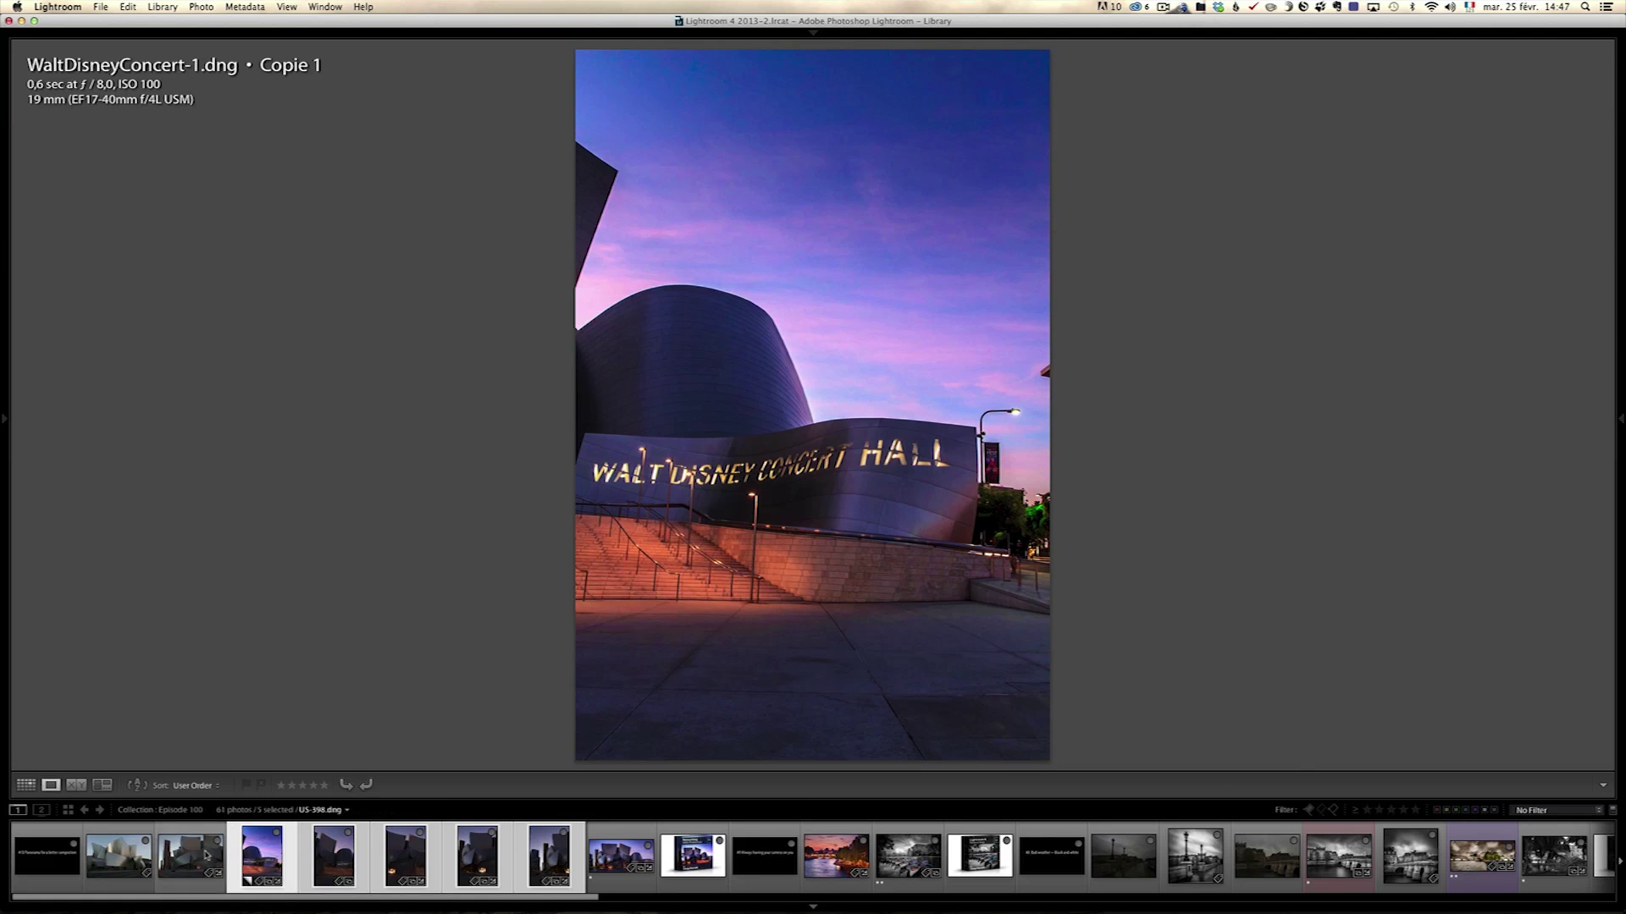
left_click(1622, 441)
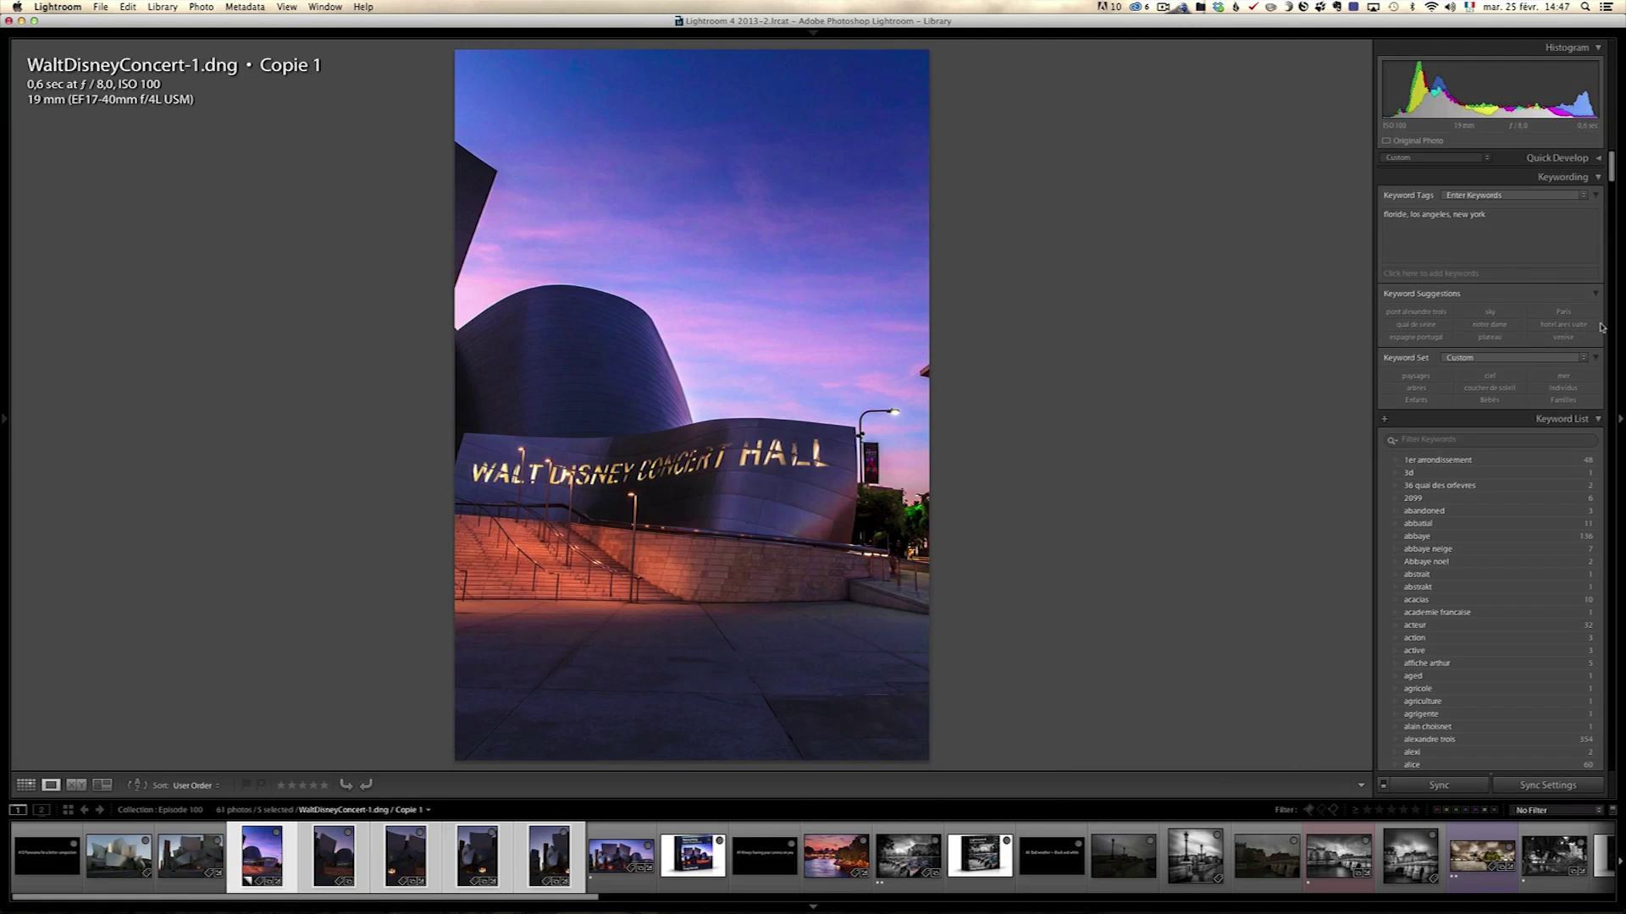
mouse_move(1168, 43)
left_click(1323, 52)
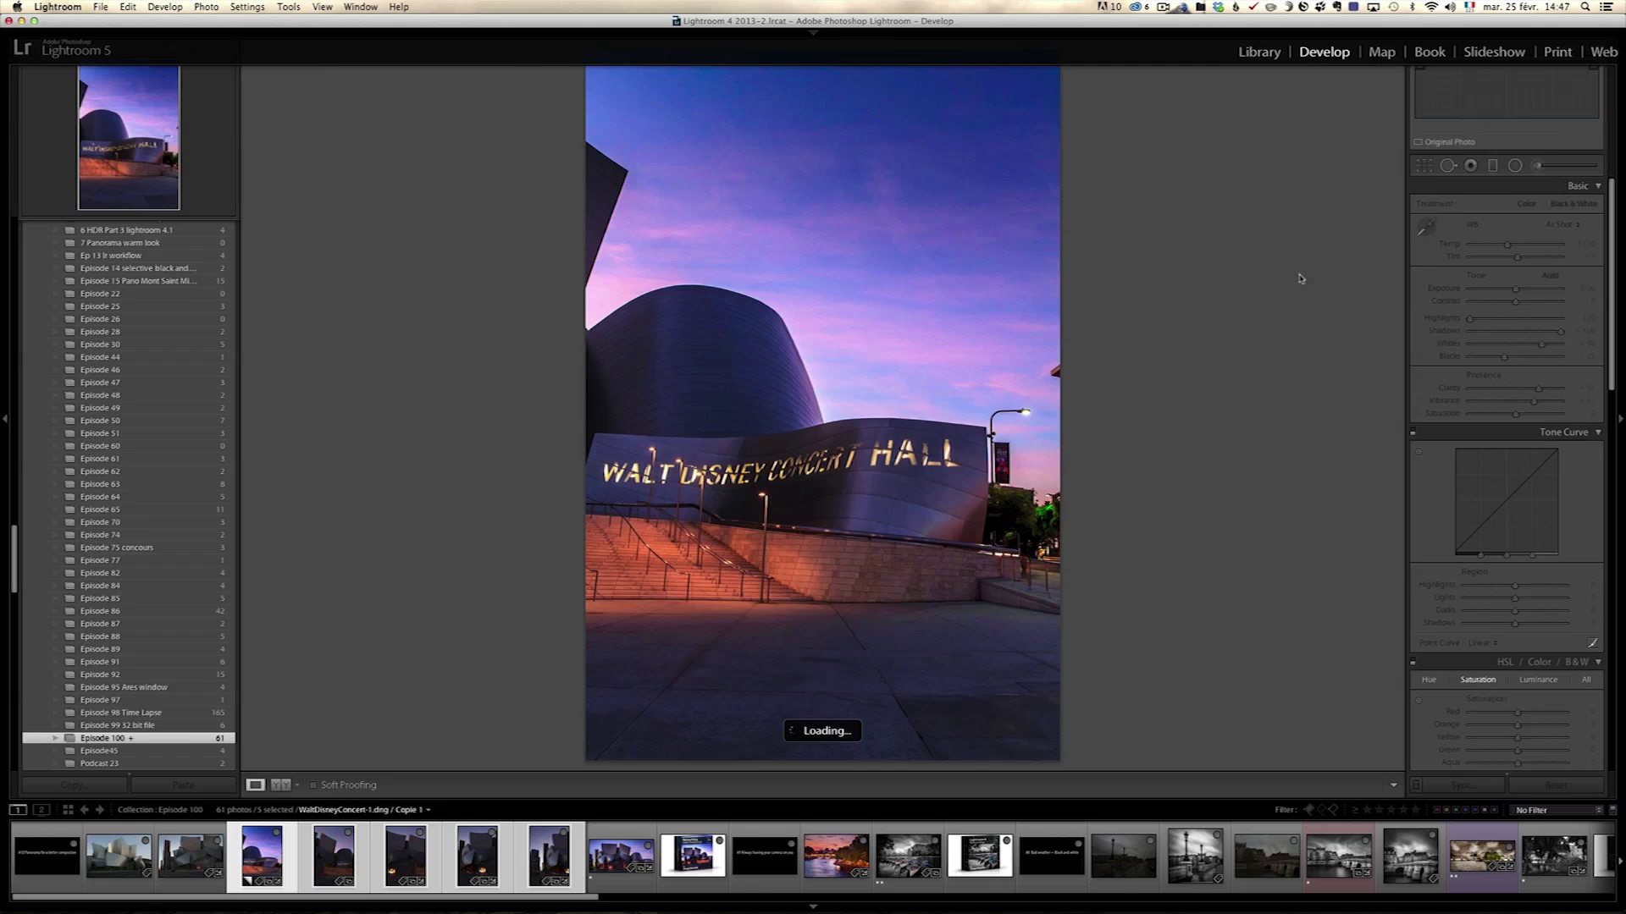
left_click(1461, 786)
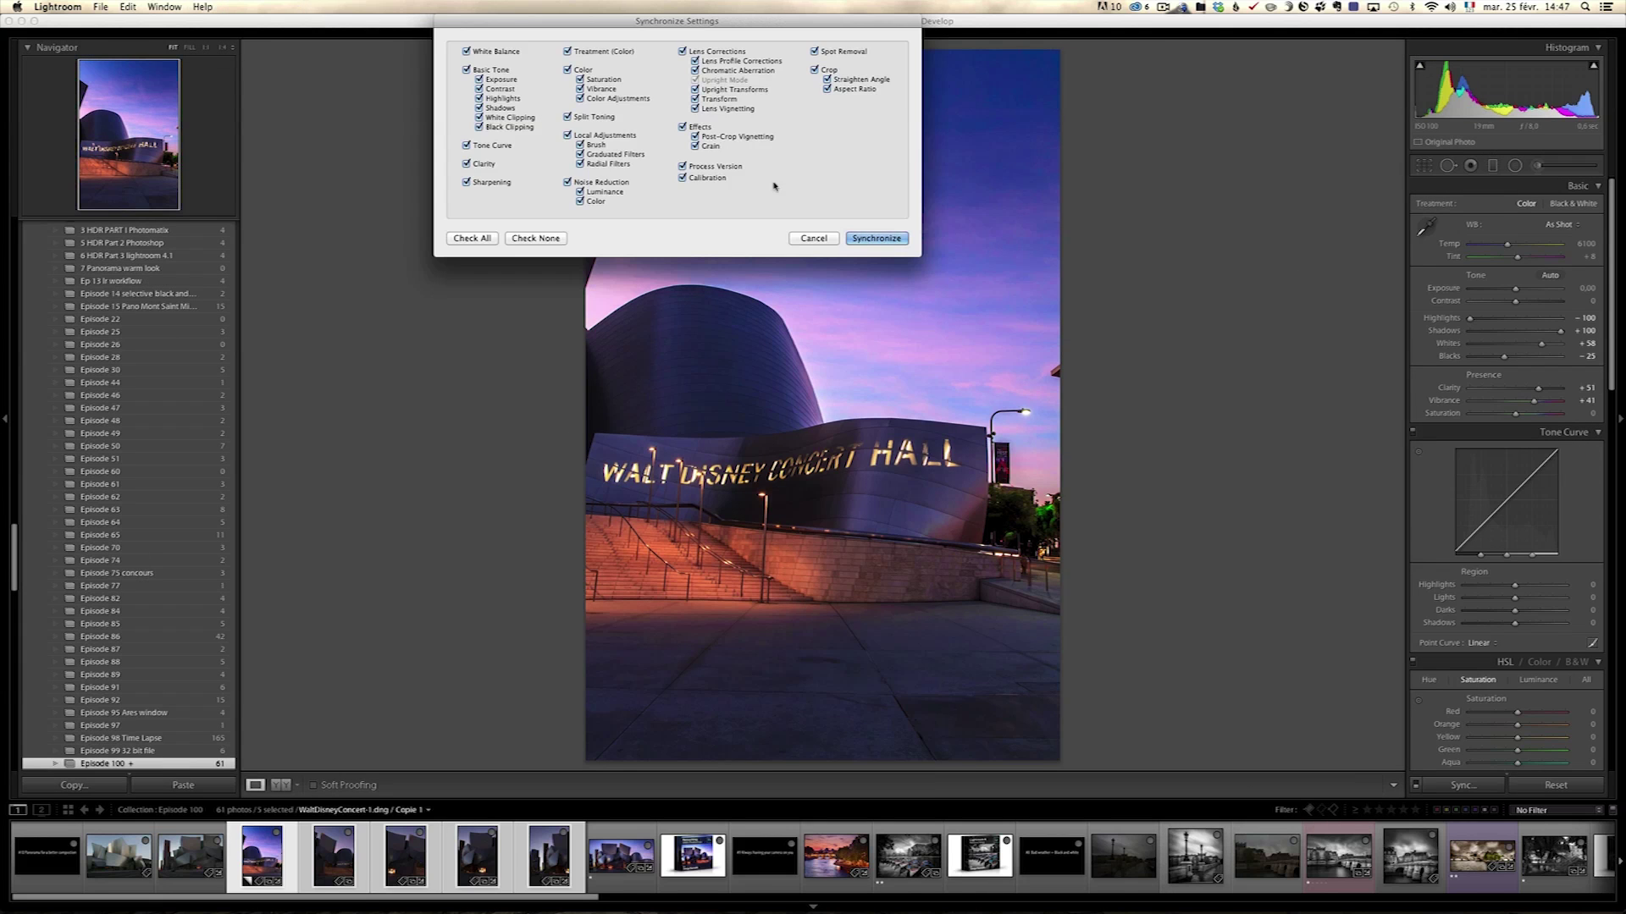
left_click(875, 237)
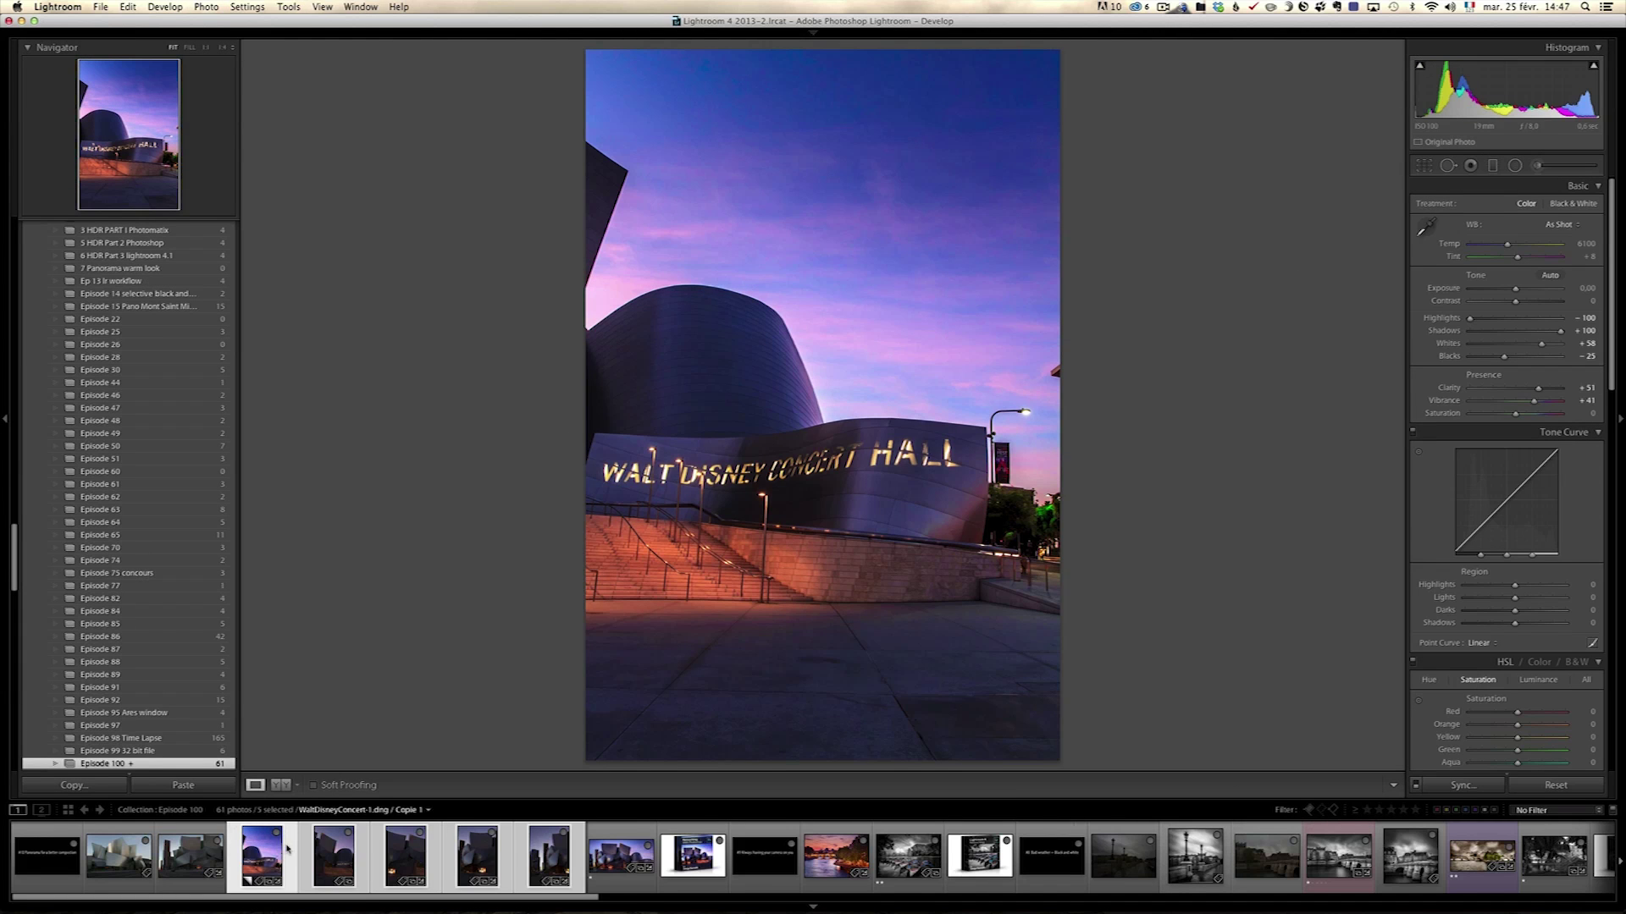
Review the synchronized look on each of the photos WaltDisneyConcert-2 through WaltDisneyConcert-5
left_click(325, 857)
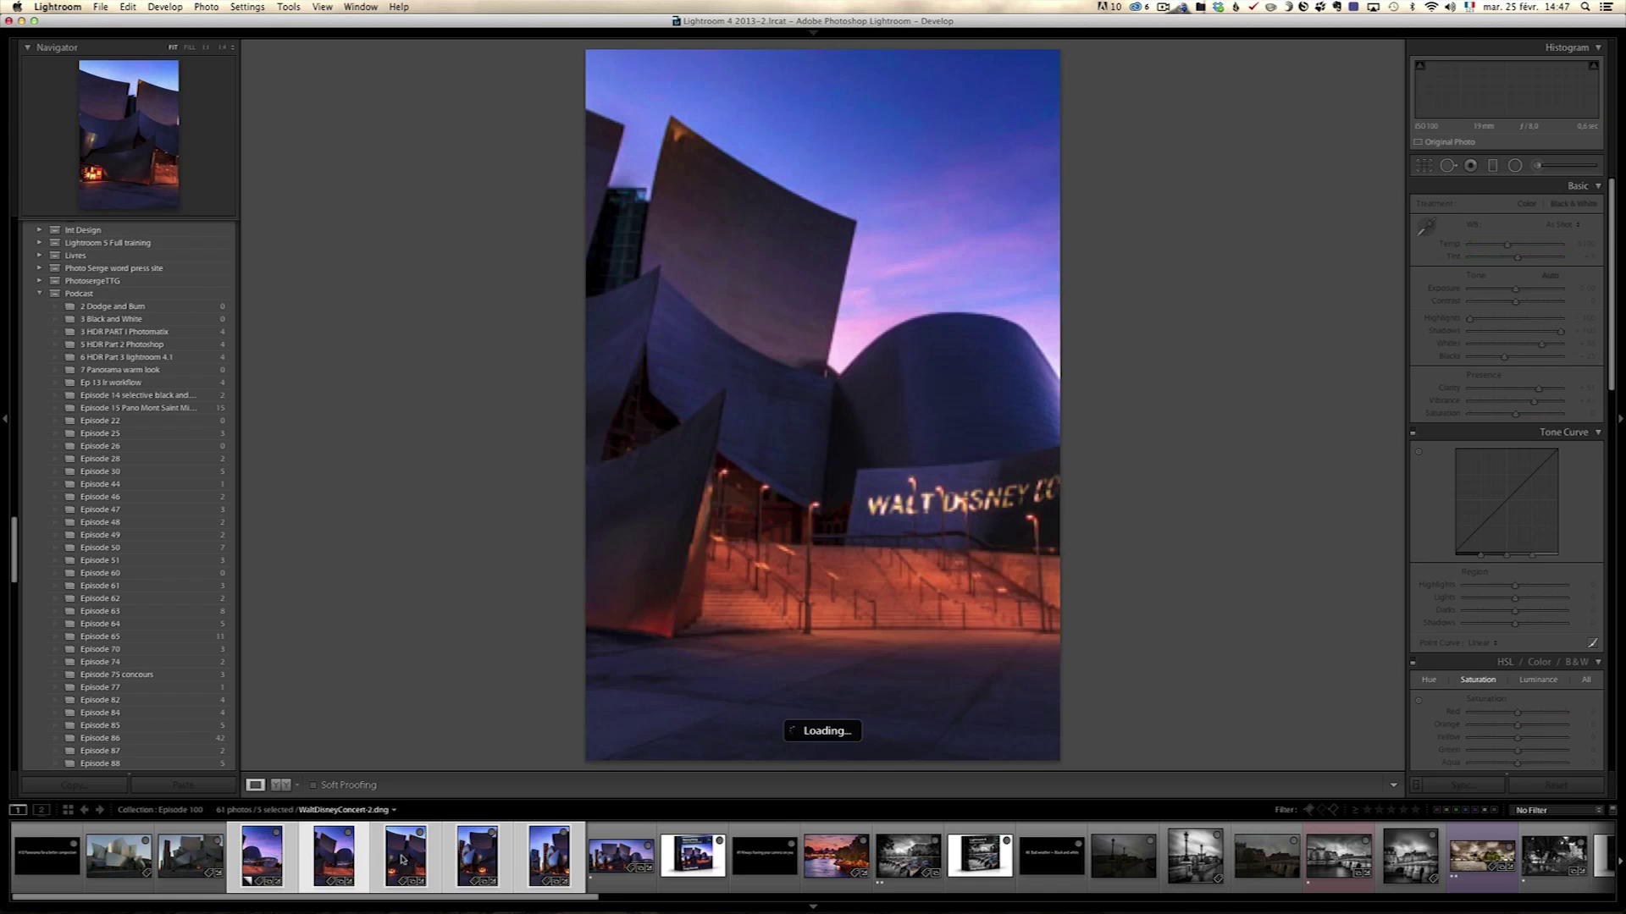
left_click(404, 860)
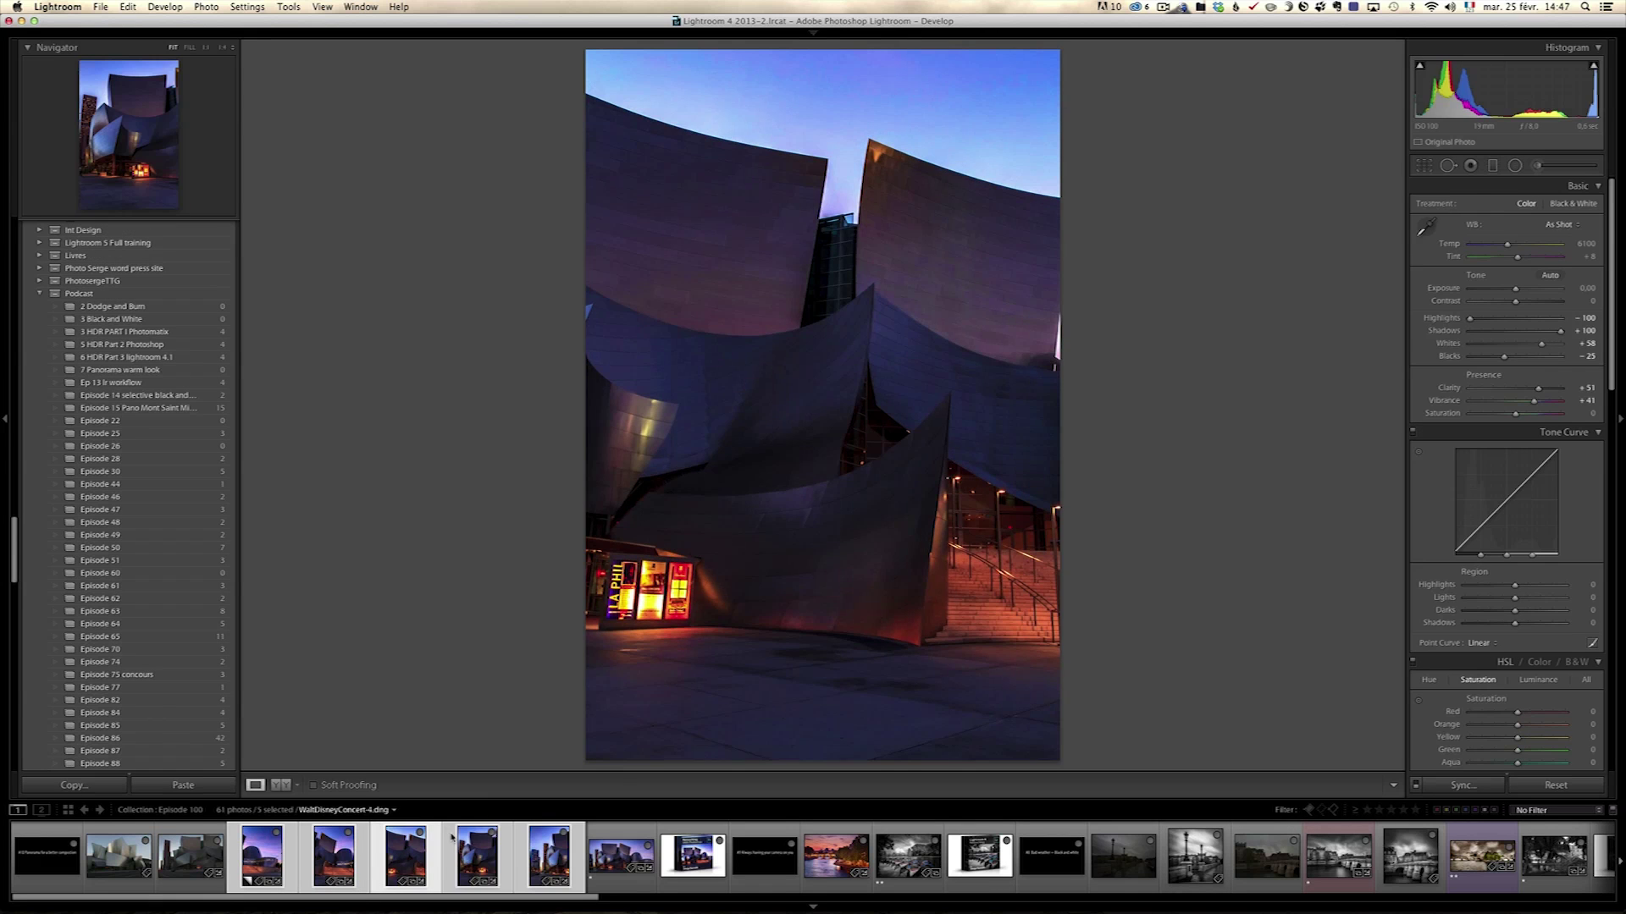
left_click(453, 840)
left_click(542, 857)
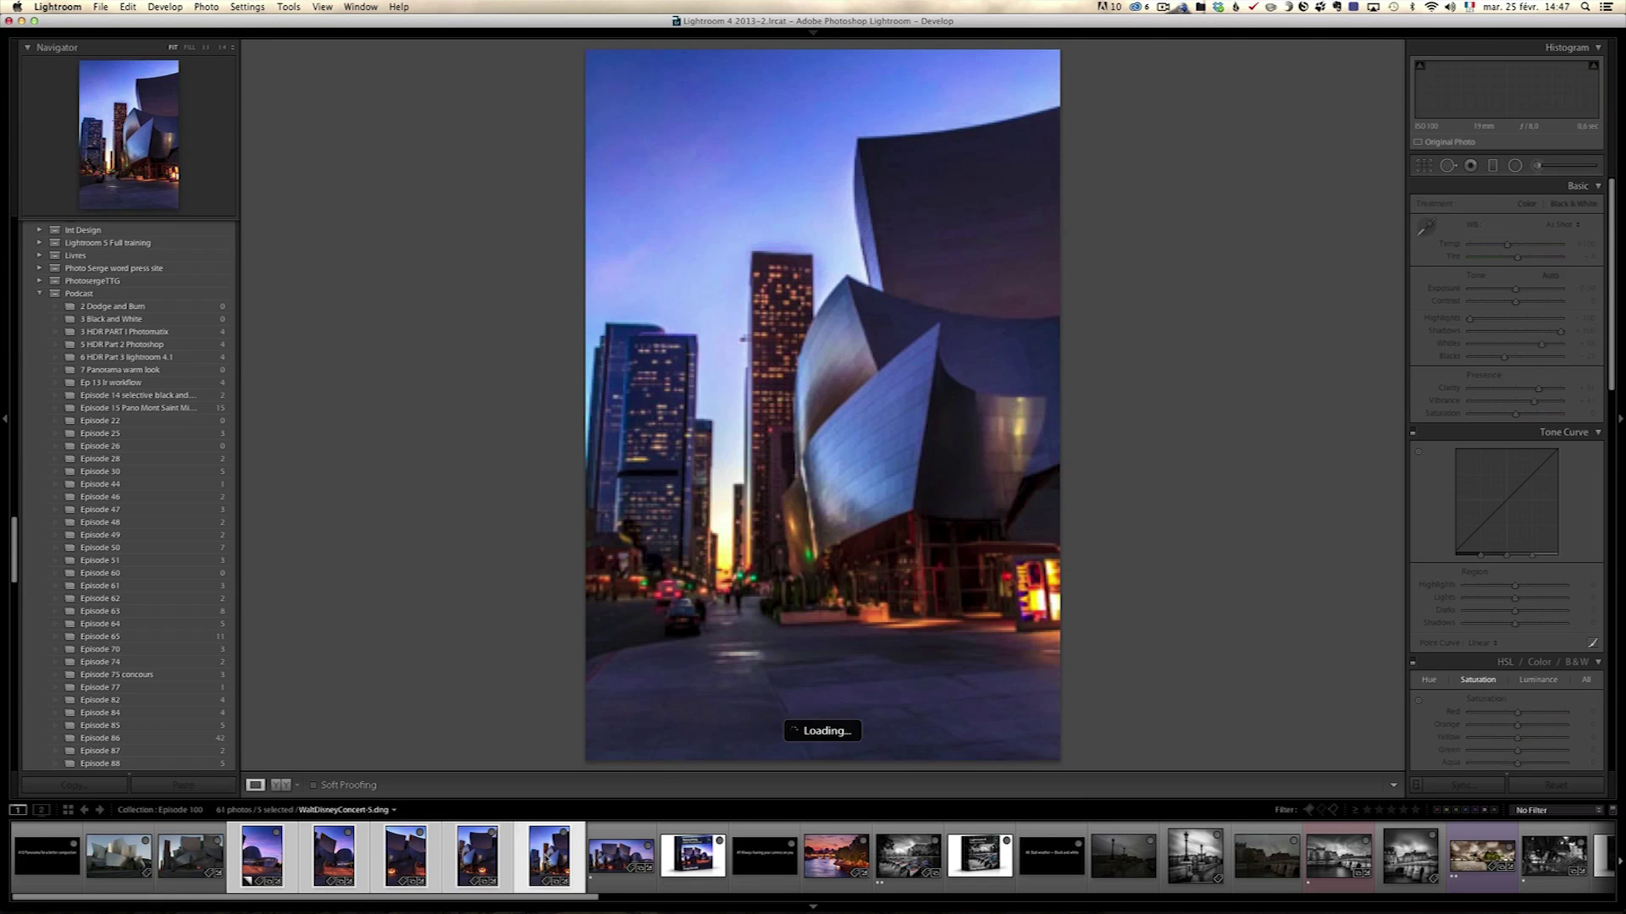
View the stitched panorama WaltDysneyConbcertHall-1.tif with its dimensions and exposure info, followed by the Retouching-with-Photoshop.png cover
left_click(619, 857)
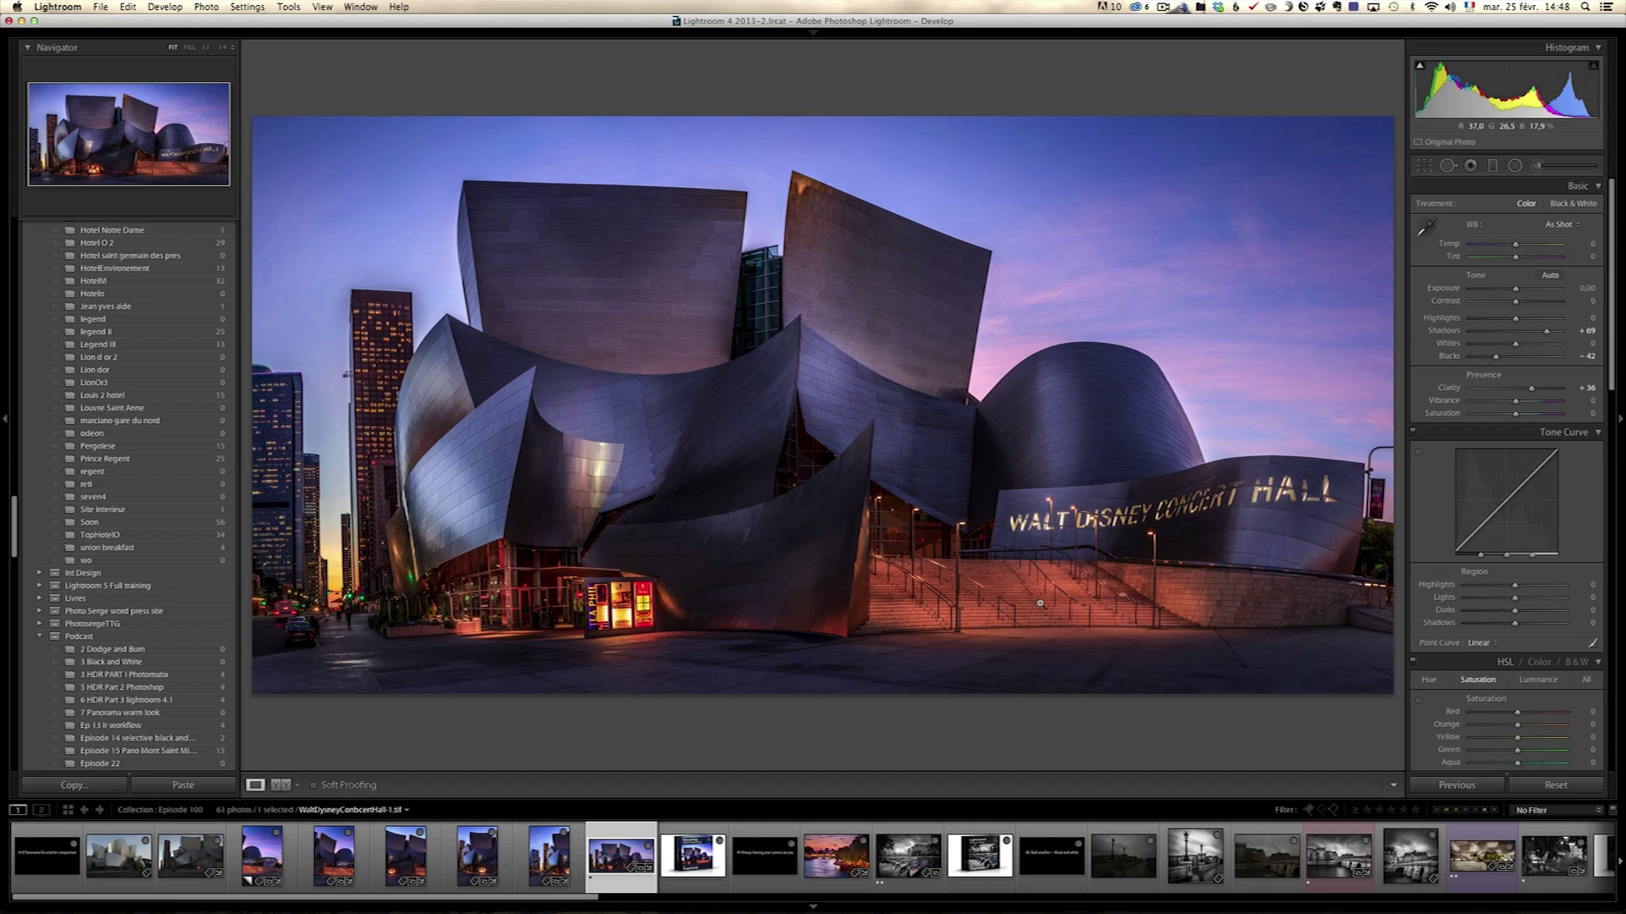
key("i")
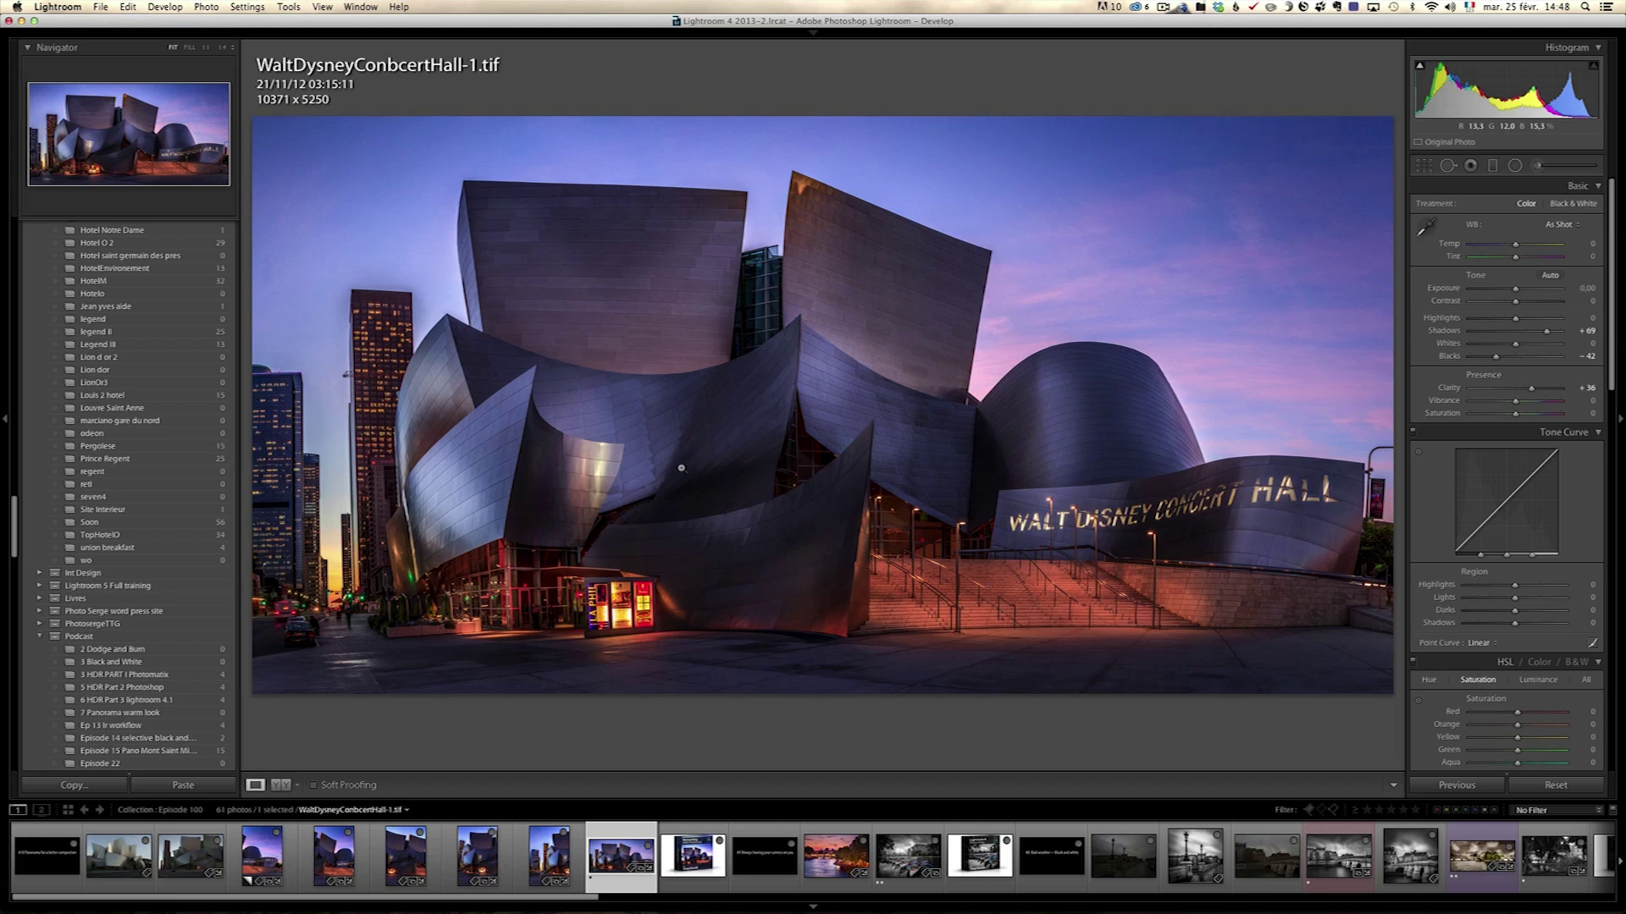
key("i")
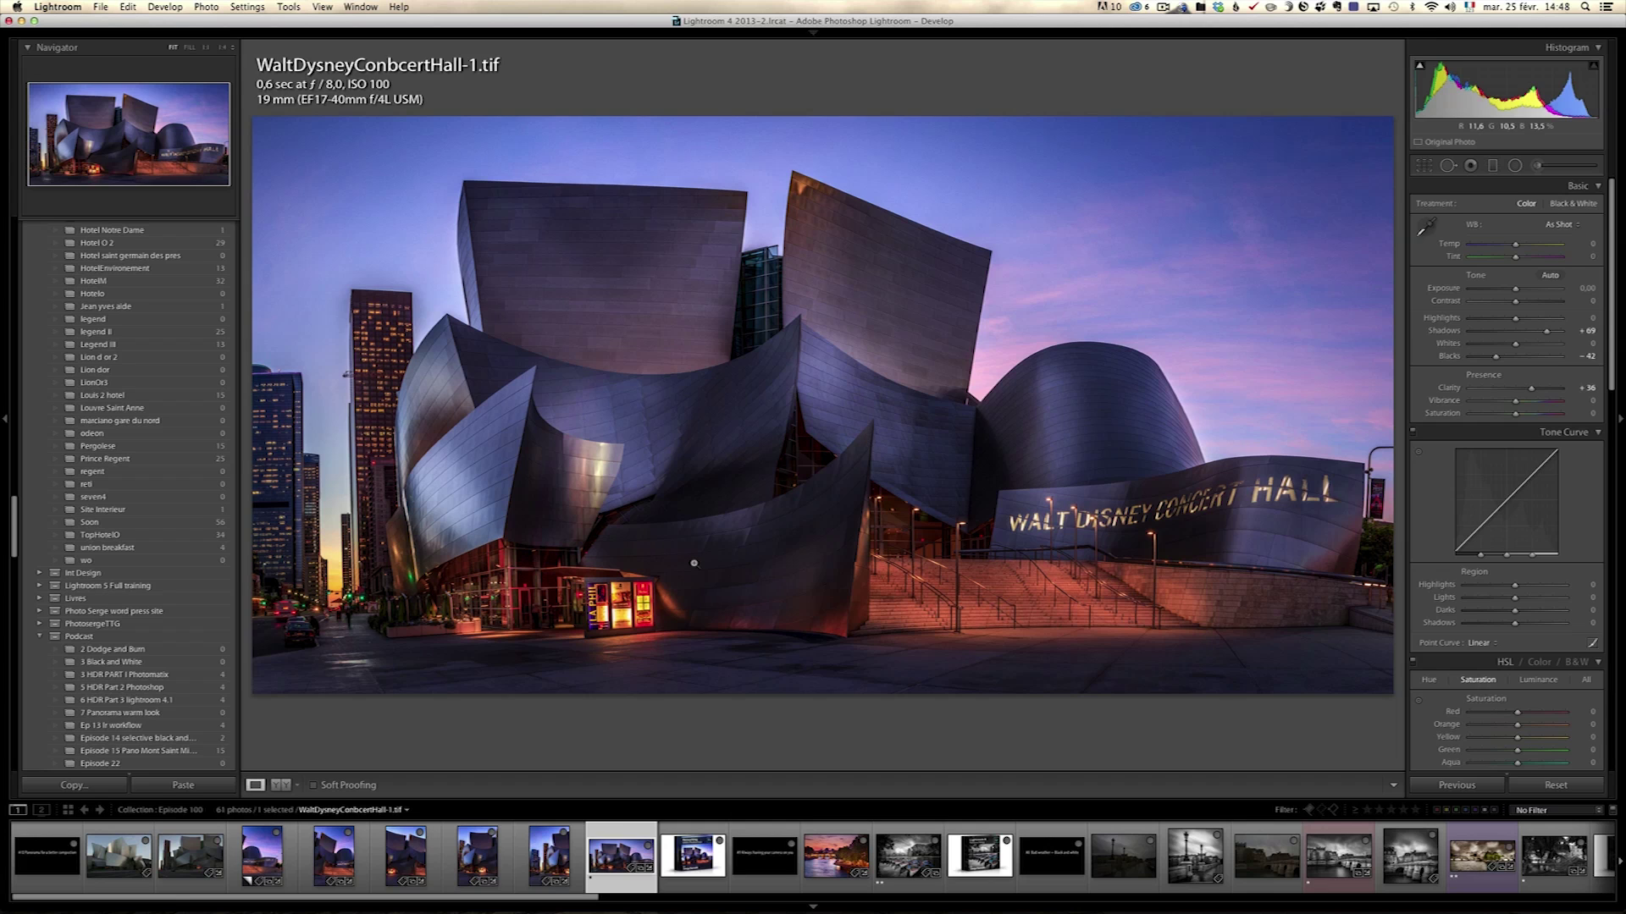
key("Right")
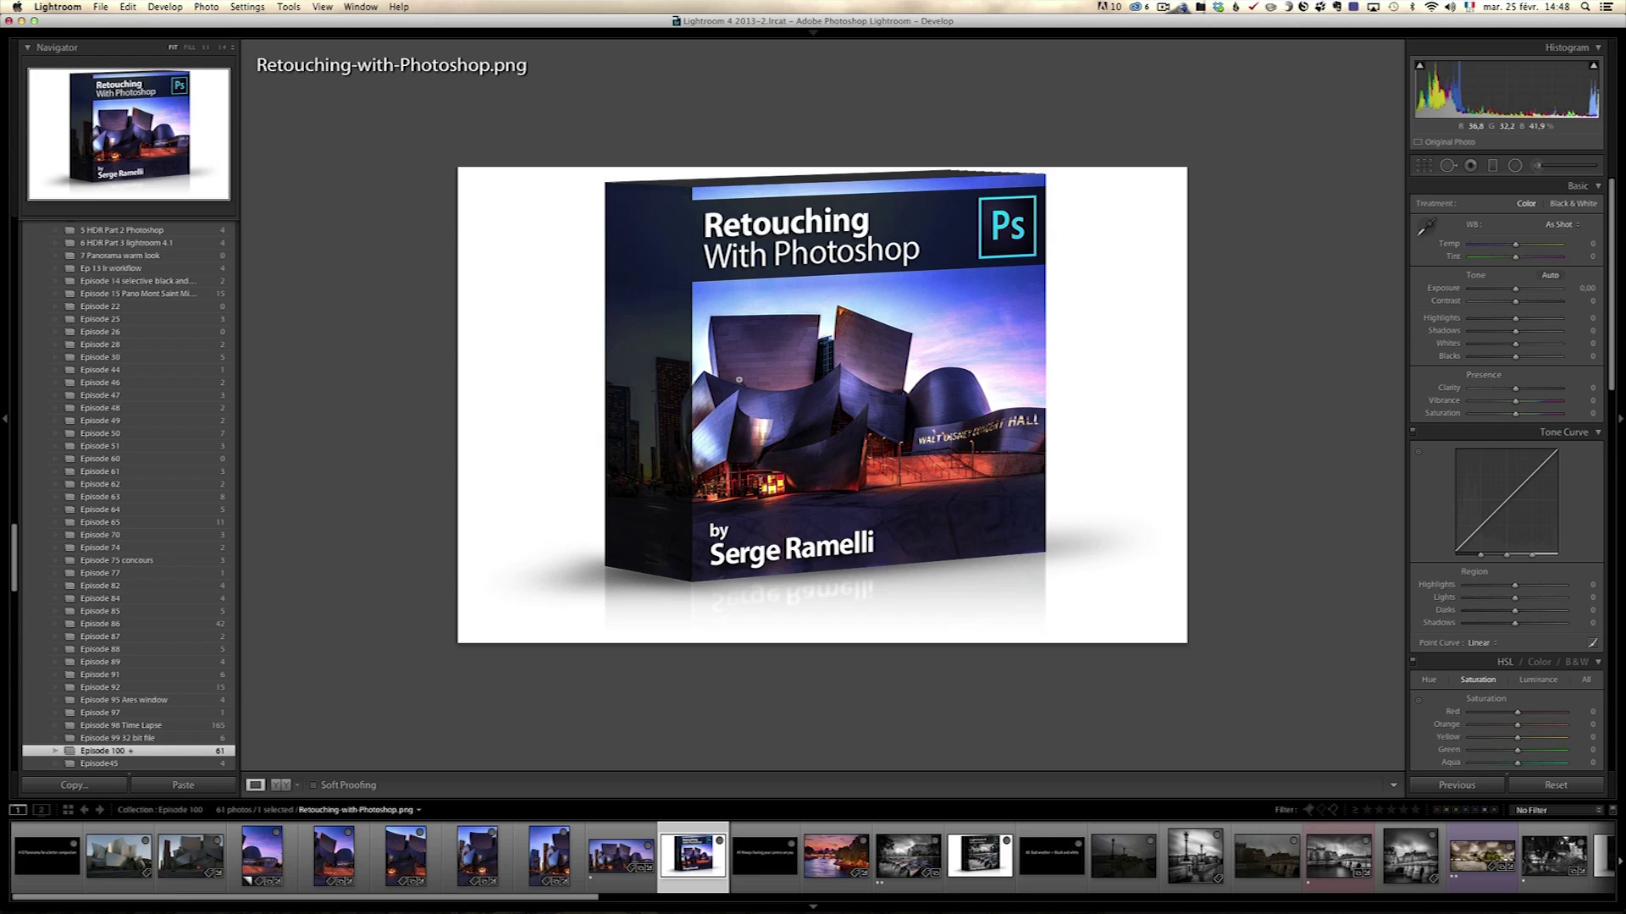
Show the tip slide 9-camera.jpg and its examples: the river sunset, Barques-1.jpg and the Lightroom-4-Retouching.png cover
left_click(762, 858)
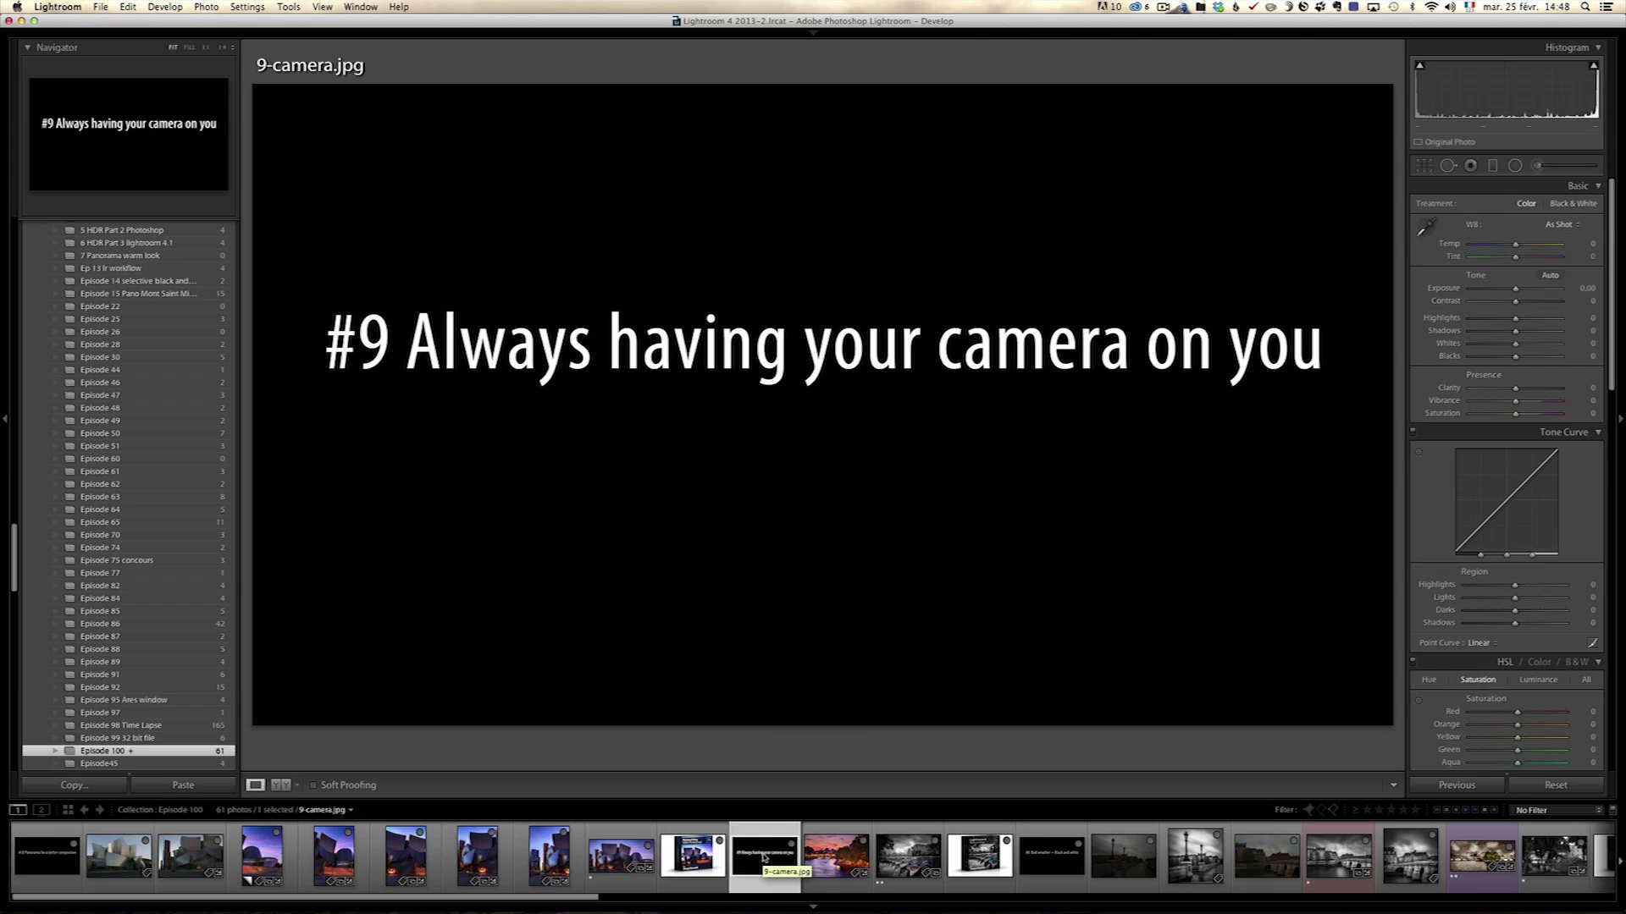
left_click(836, 857)
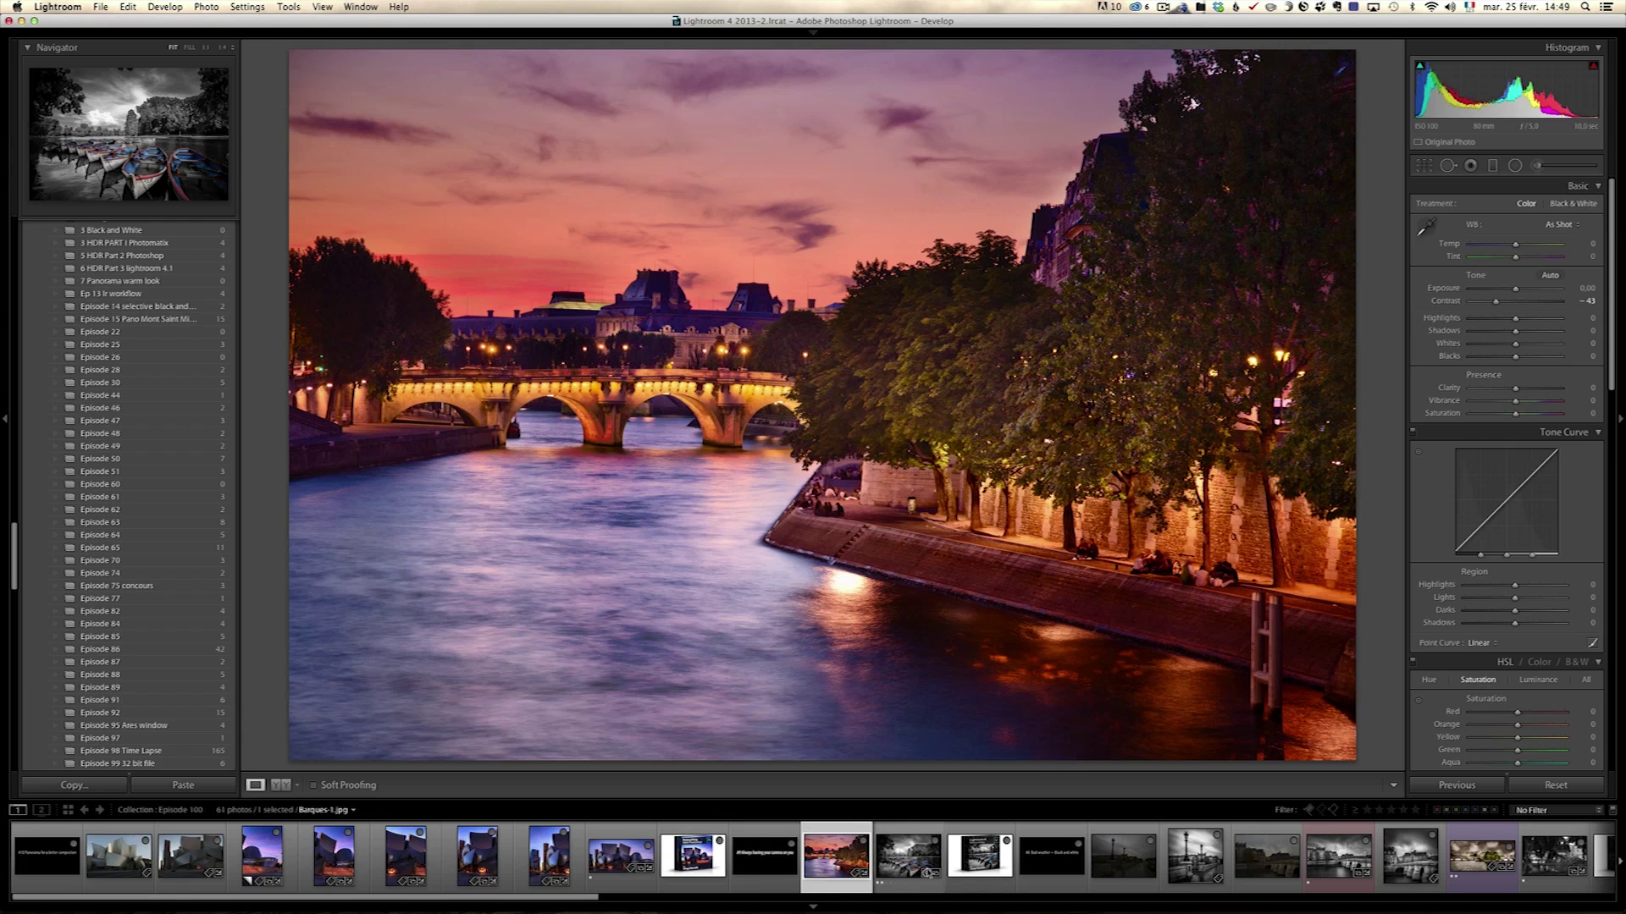
left_click(923, 871)
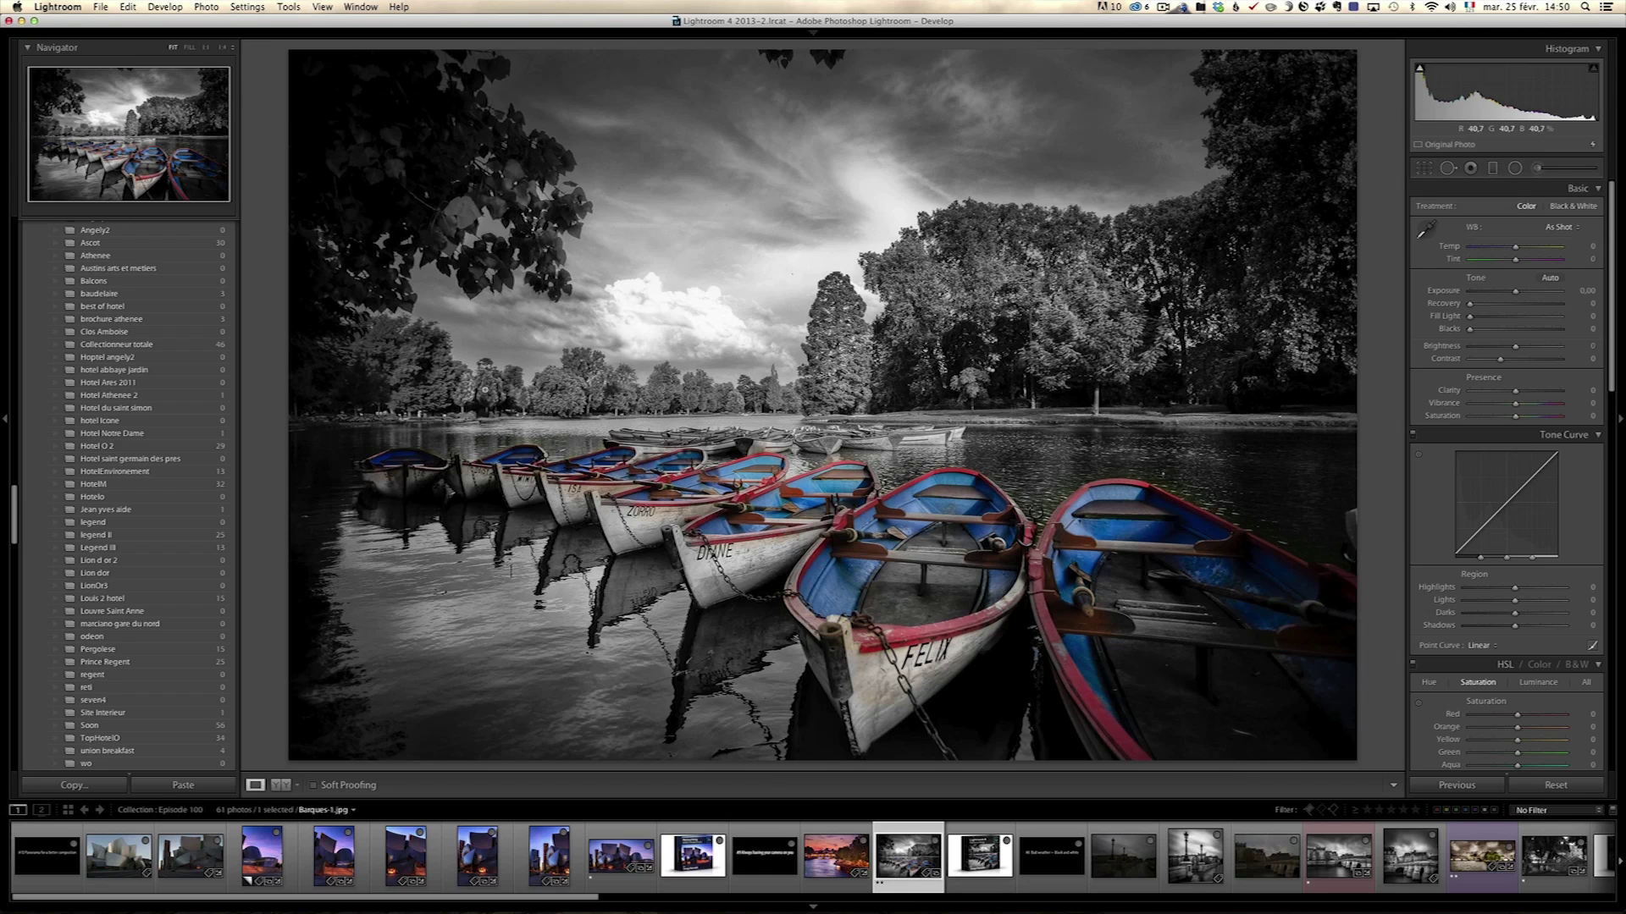
key("Right")
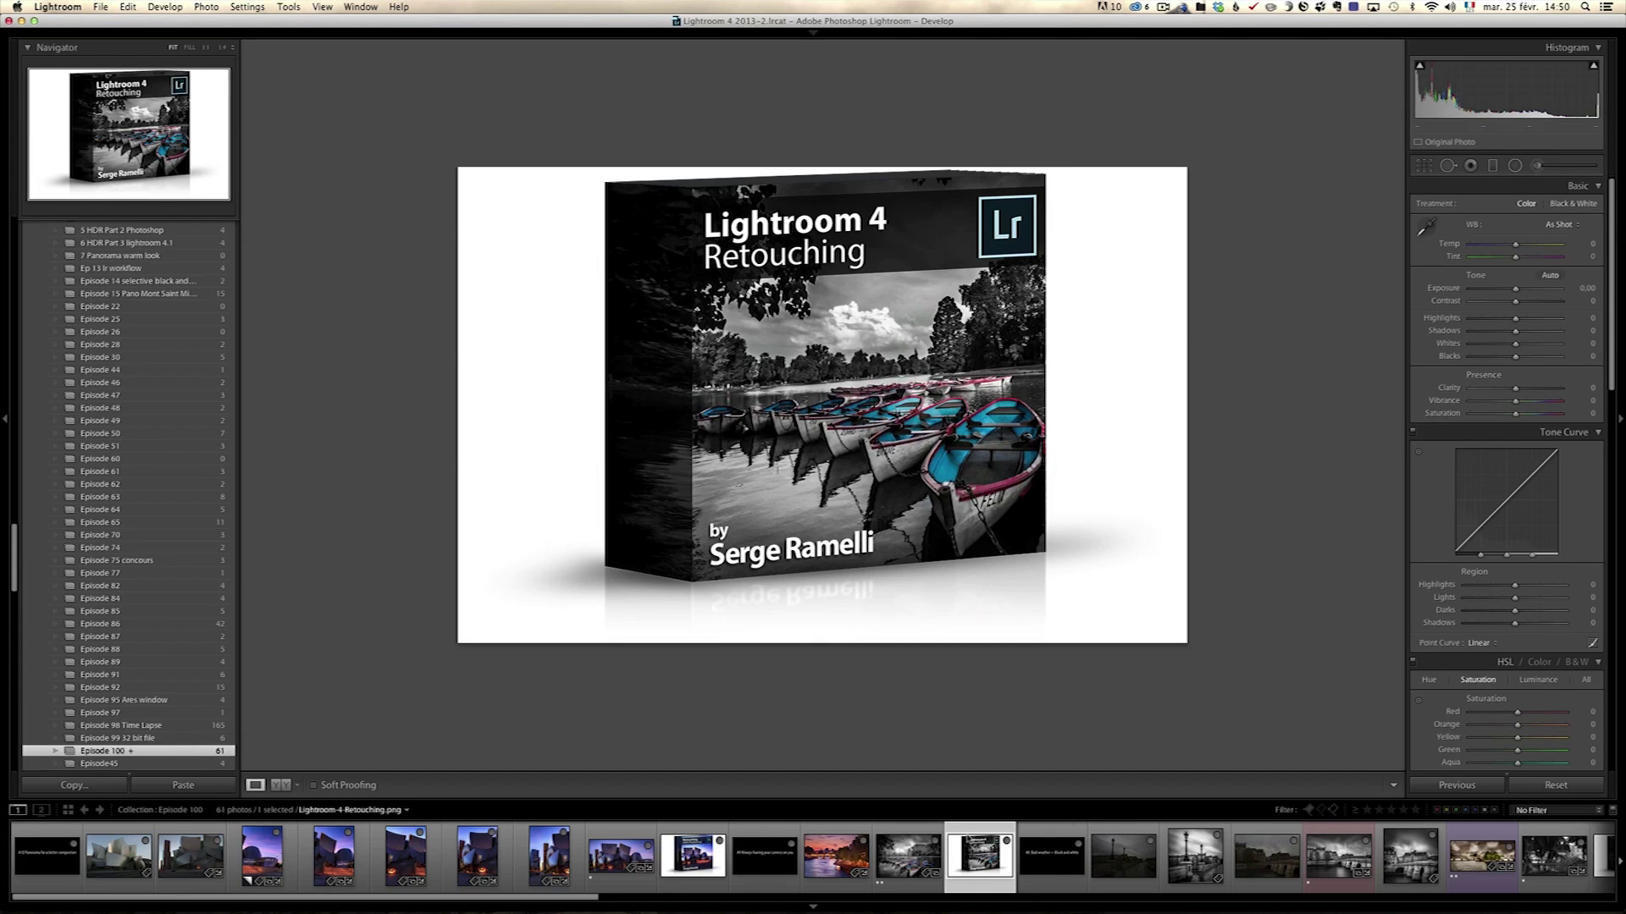
Show the tip slide 8-bw.jpg and compare the dark original PontNeufNoirBlanc-2.dng with the black-and-white version IMG_1096.JPG
left_click(1050, 864)
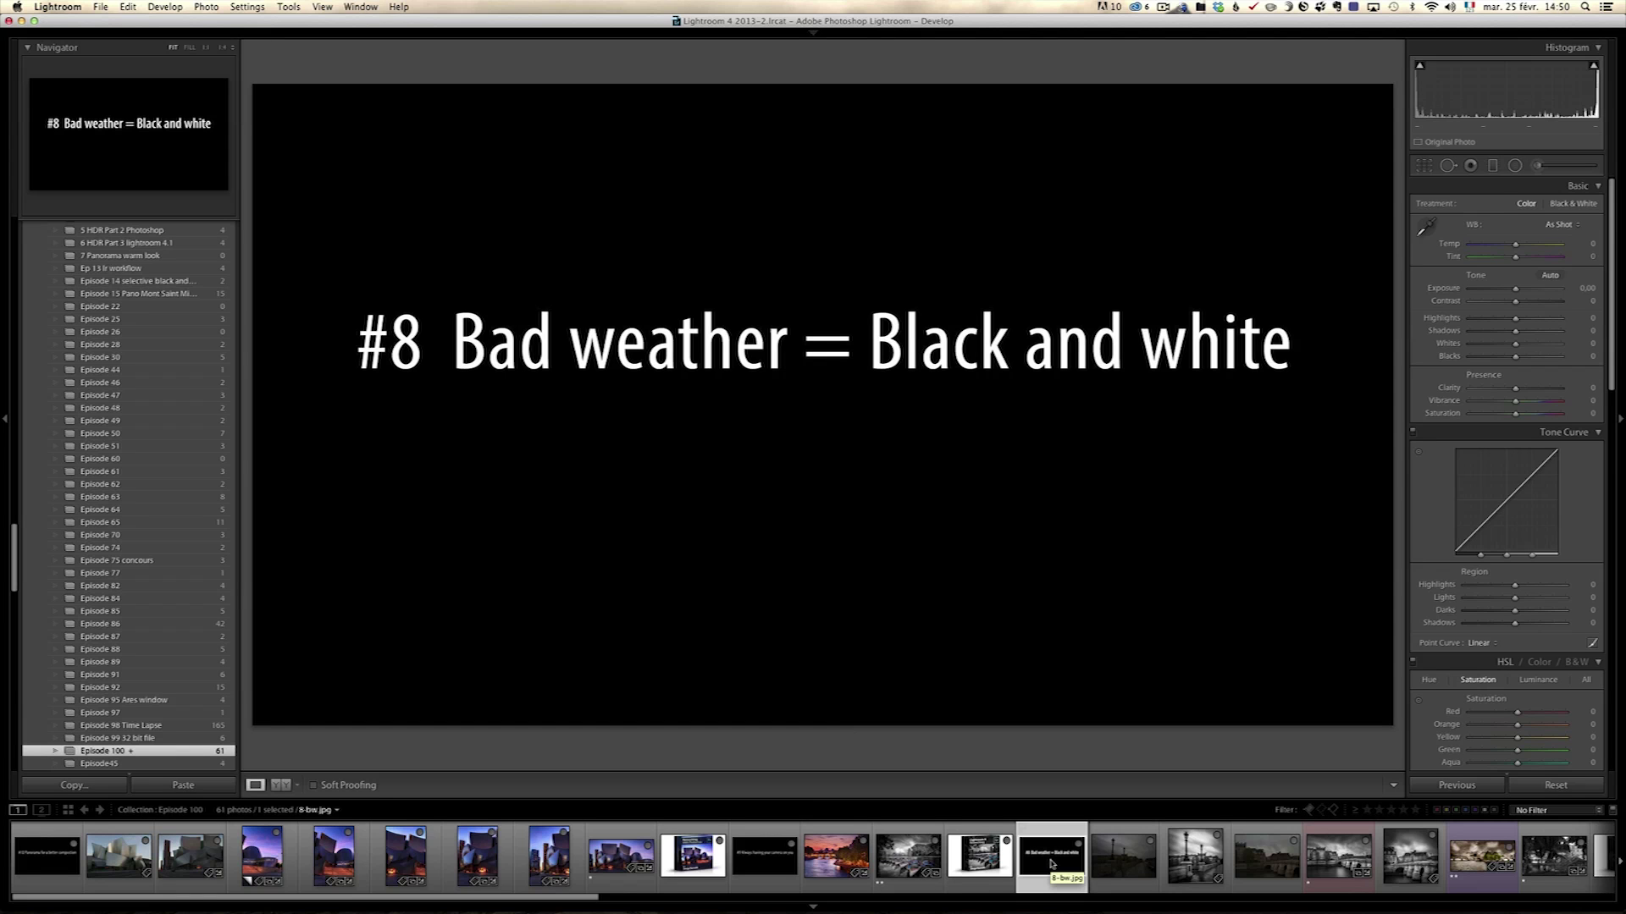
left_click(1113, 856)
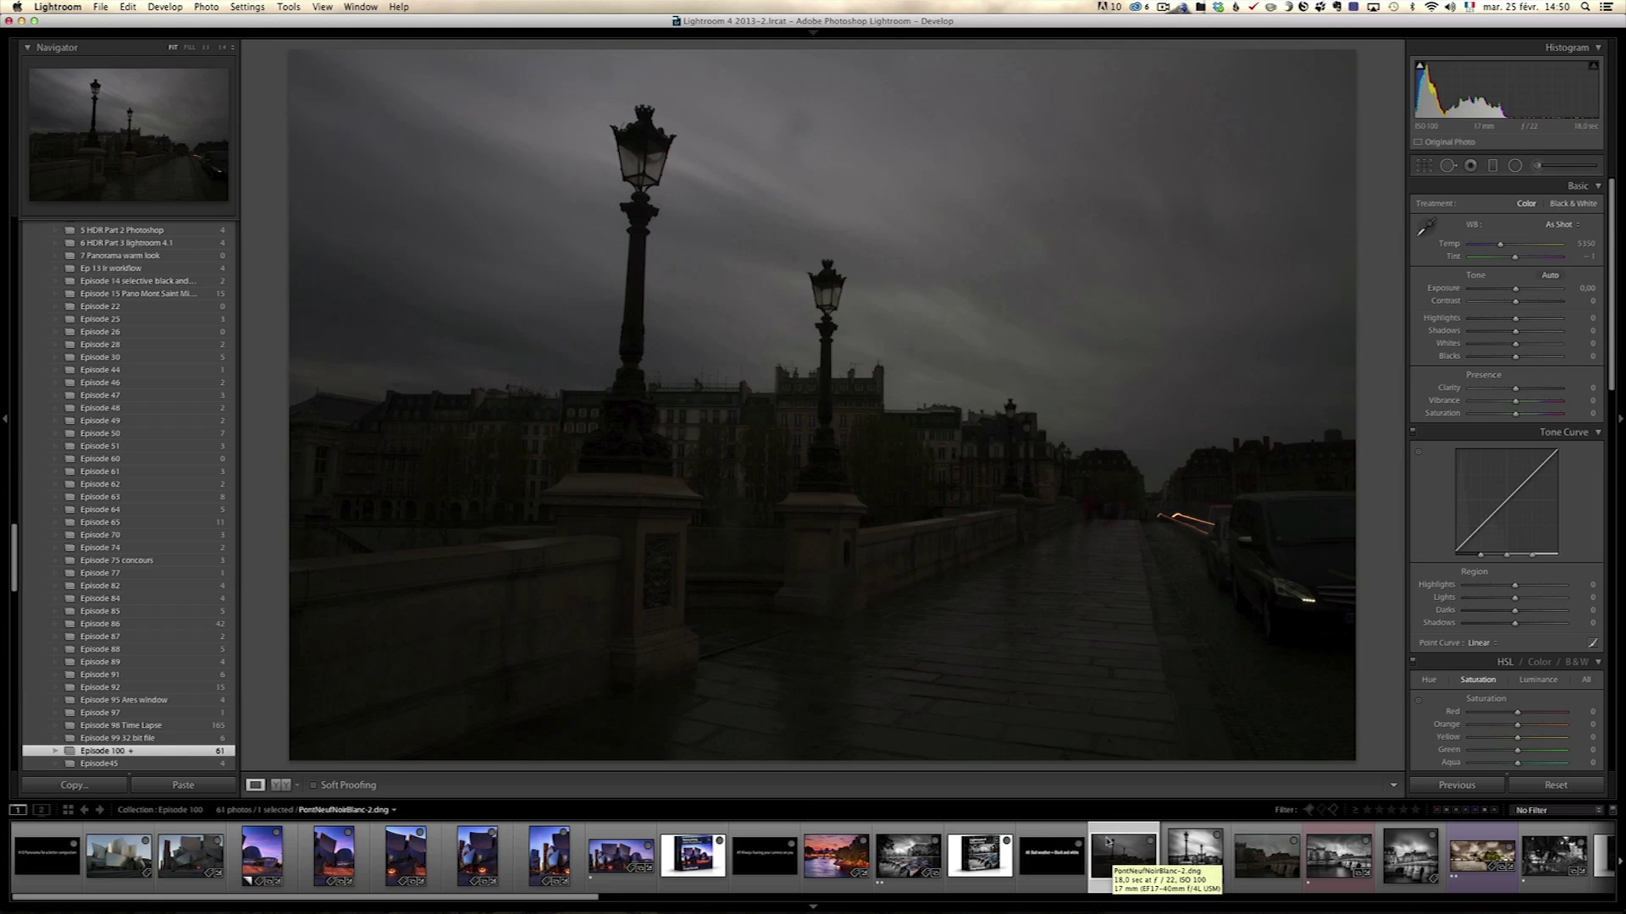
left_click(1194, 851)
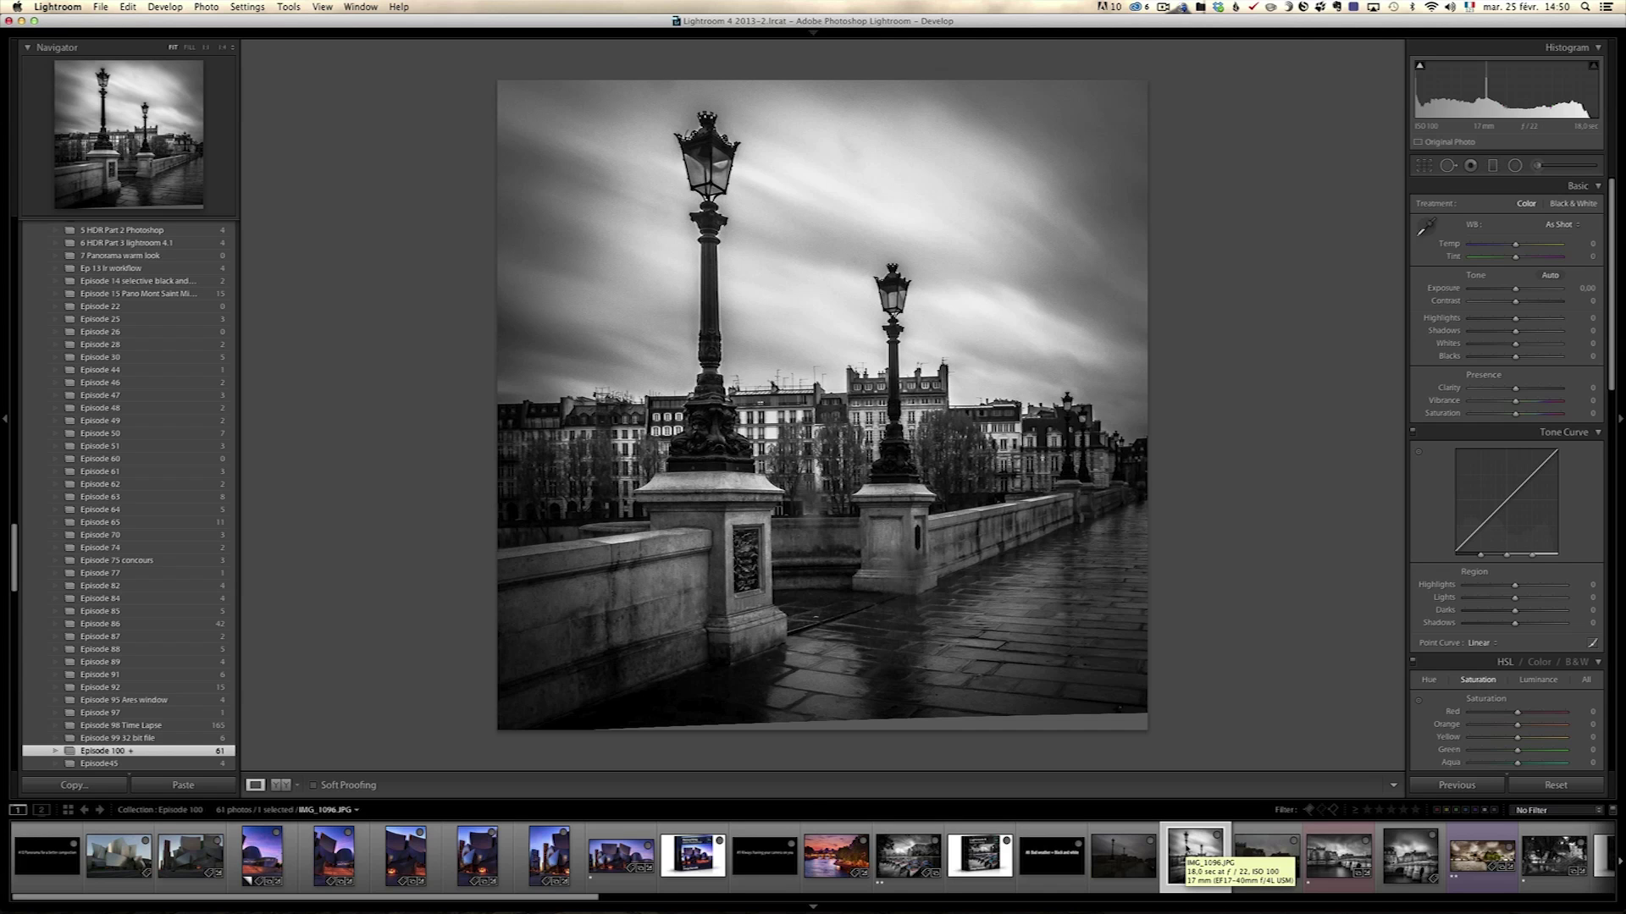
Compare the color original Episode3.dng with the black-and-white bridge photos LePontNeuf_IleSaintLouis-1.tif and IMG_1097.JPG
left_click(1268, 857)
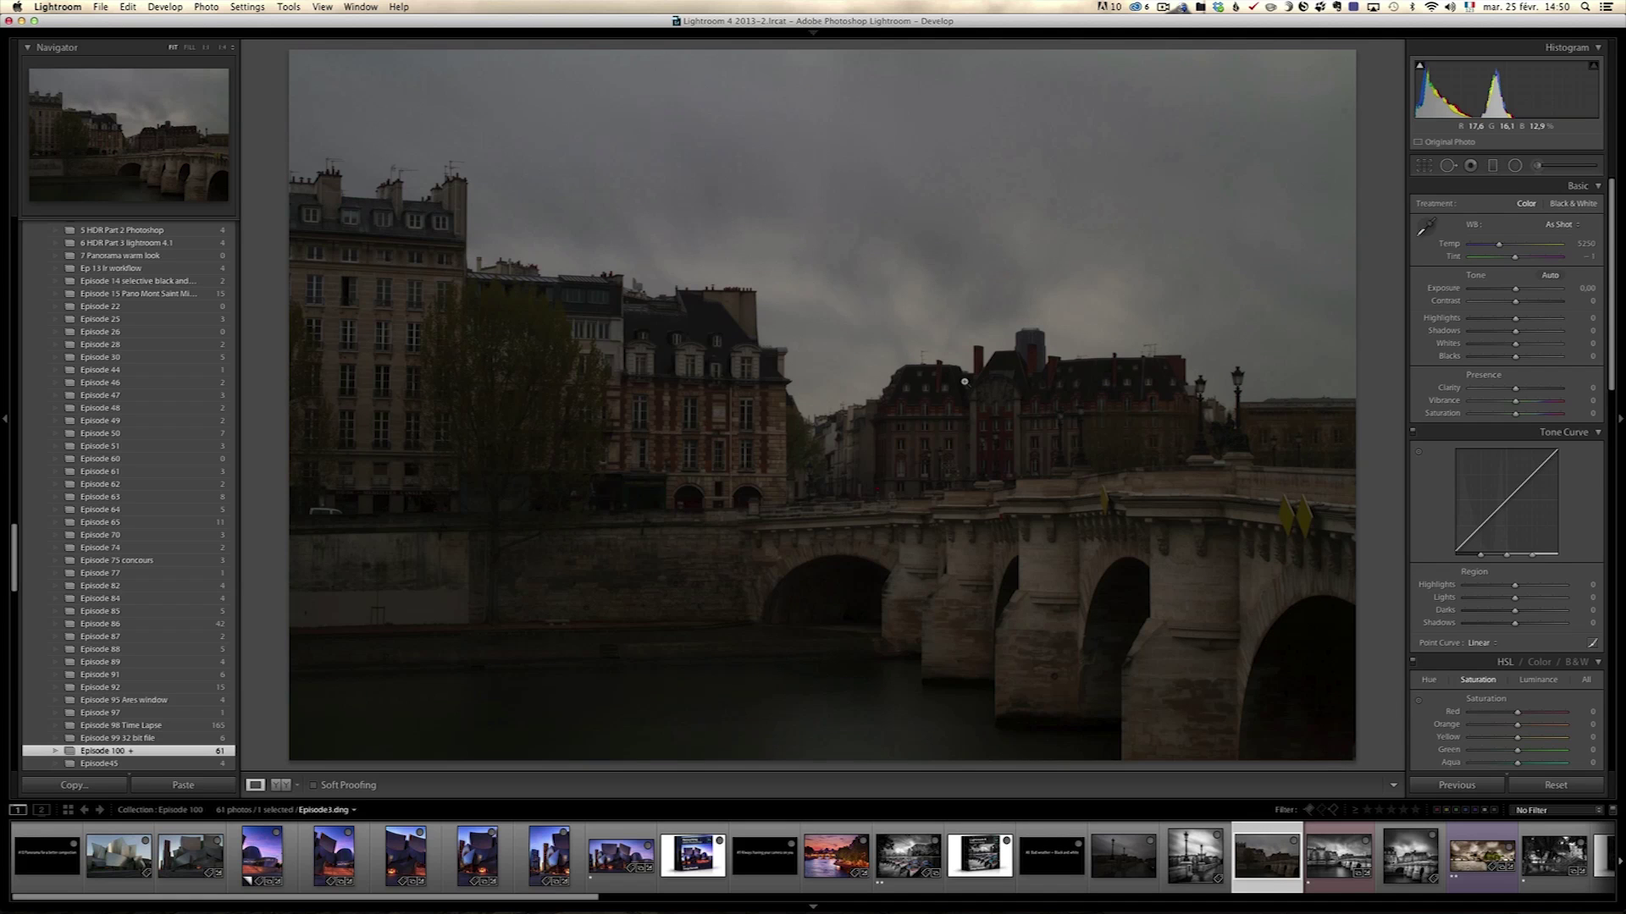
key("Right")
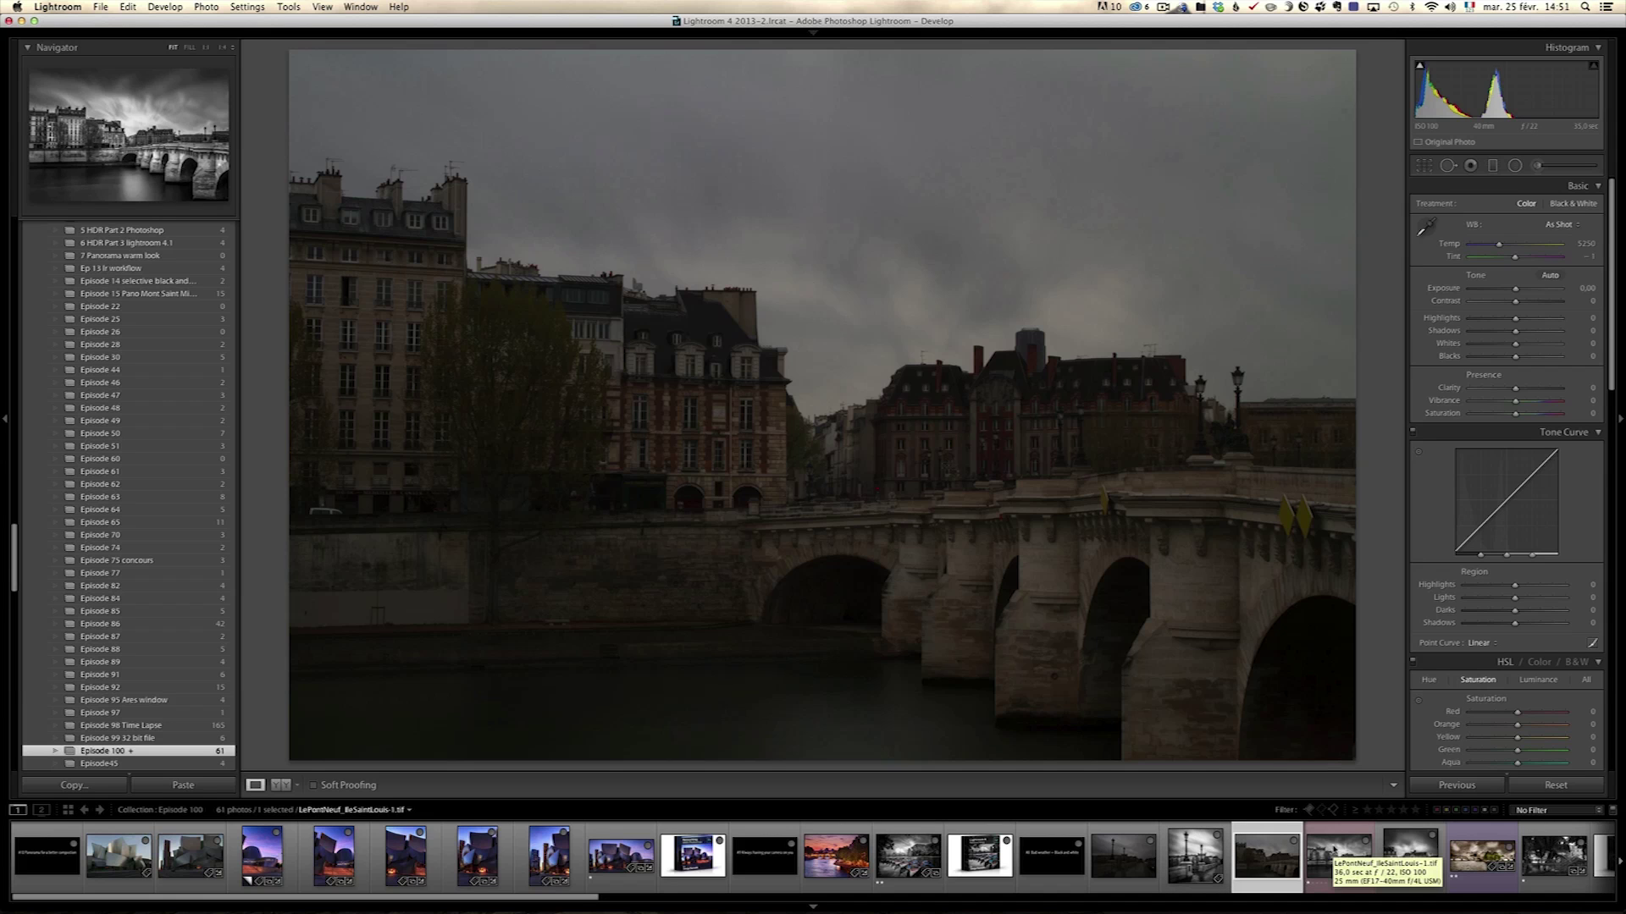
left_click(1335, 850)
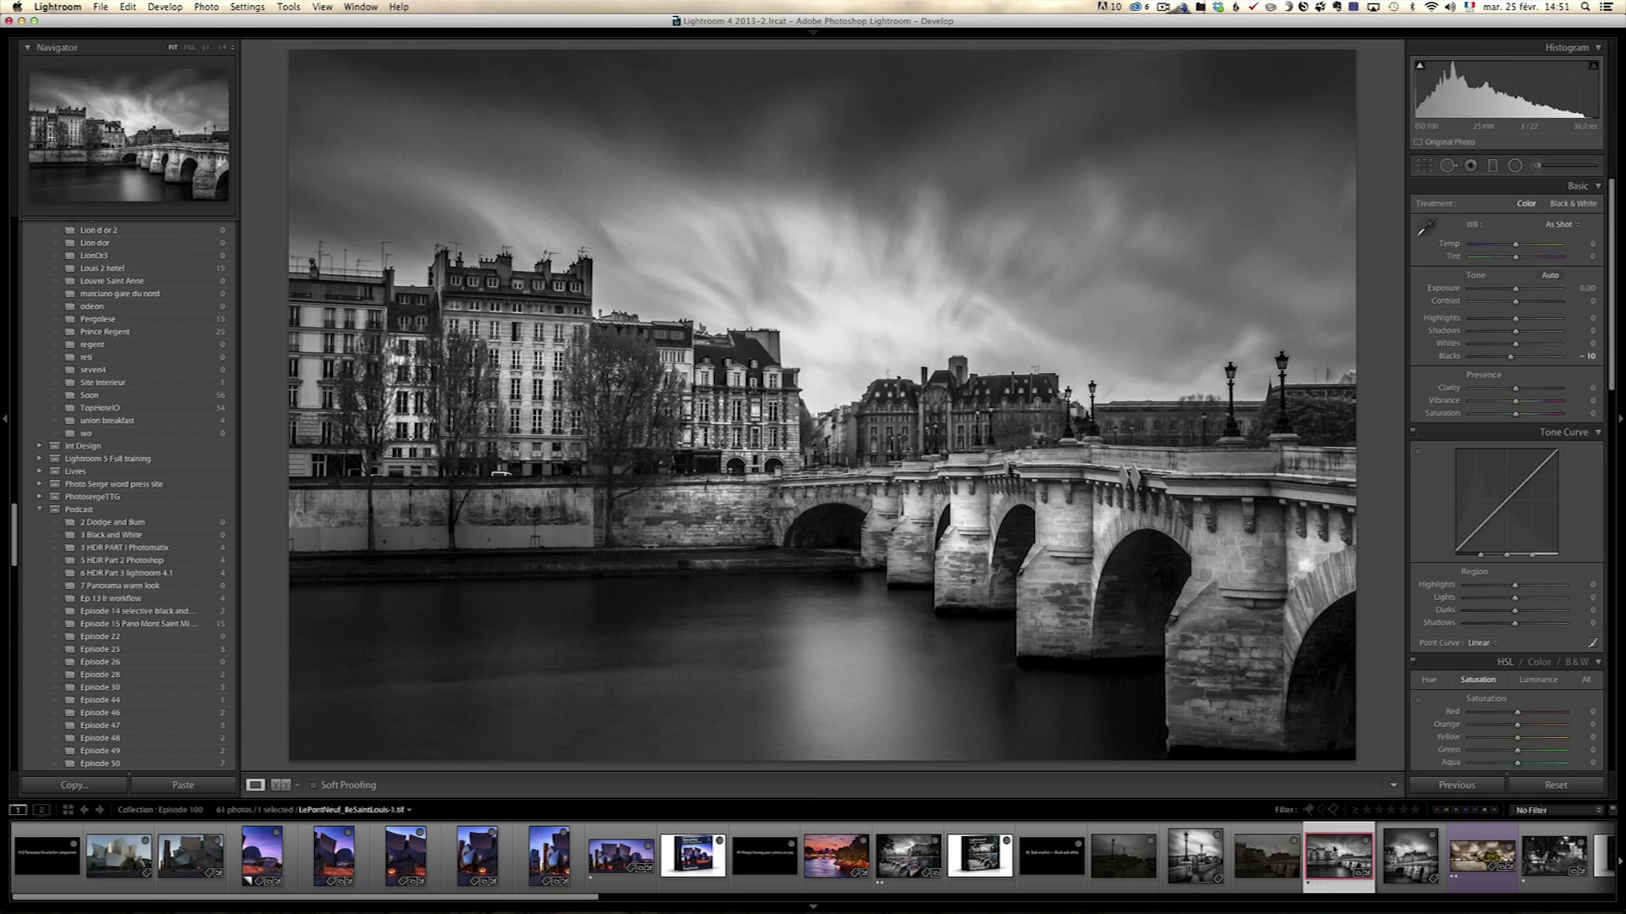
left_click(1401, 854)
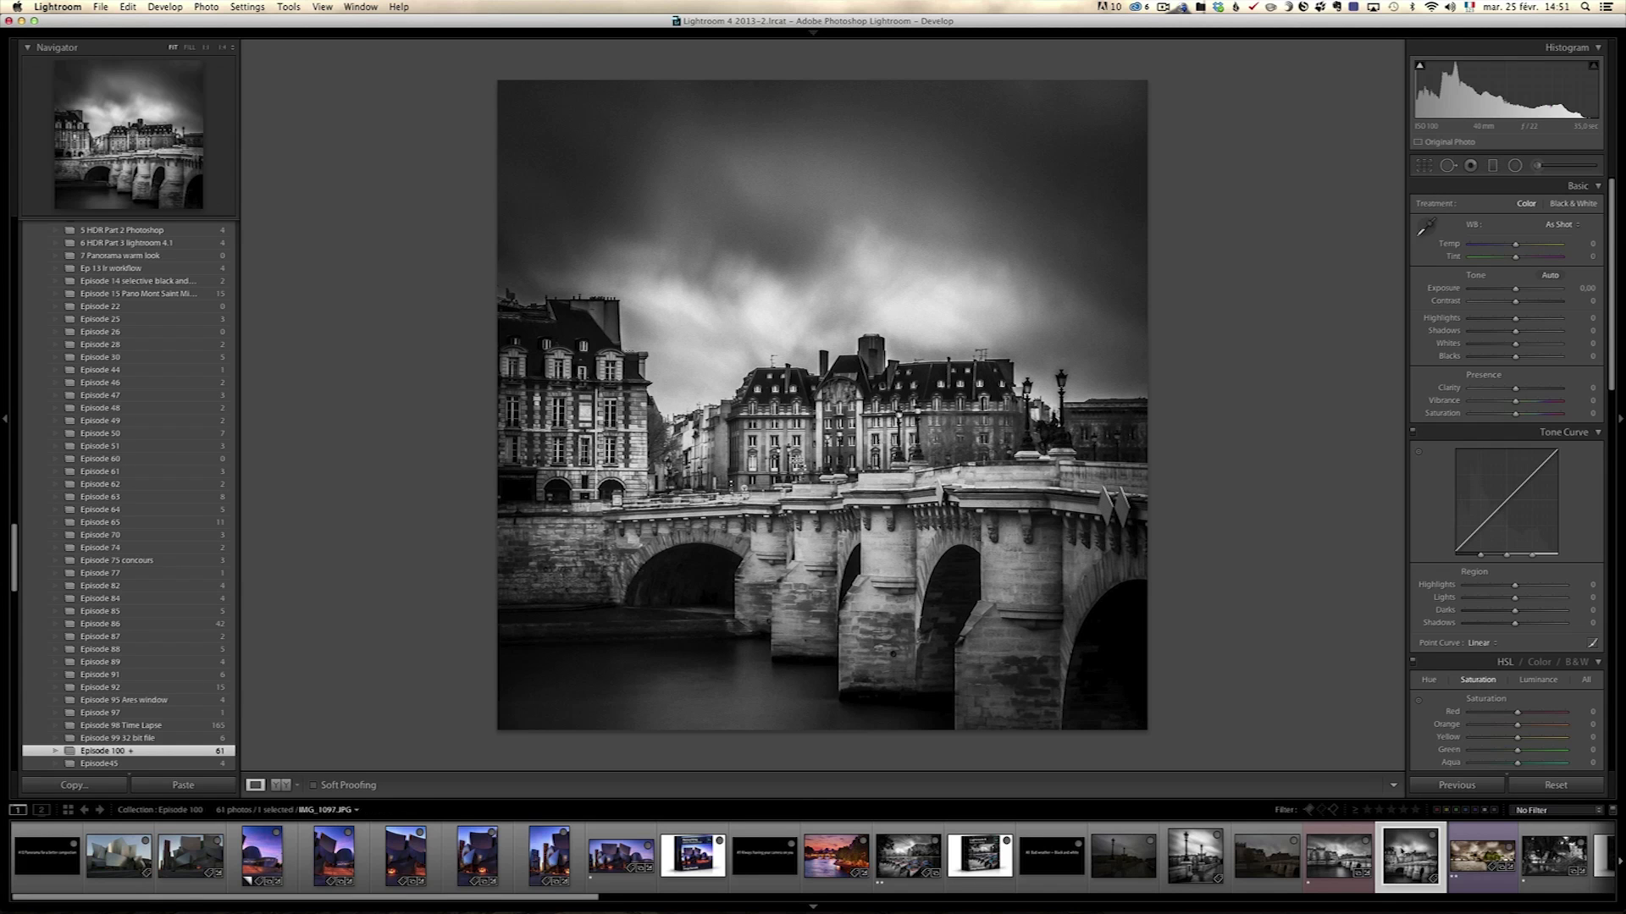
left_click(1265, 860)
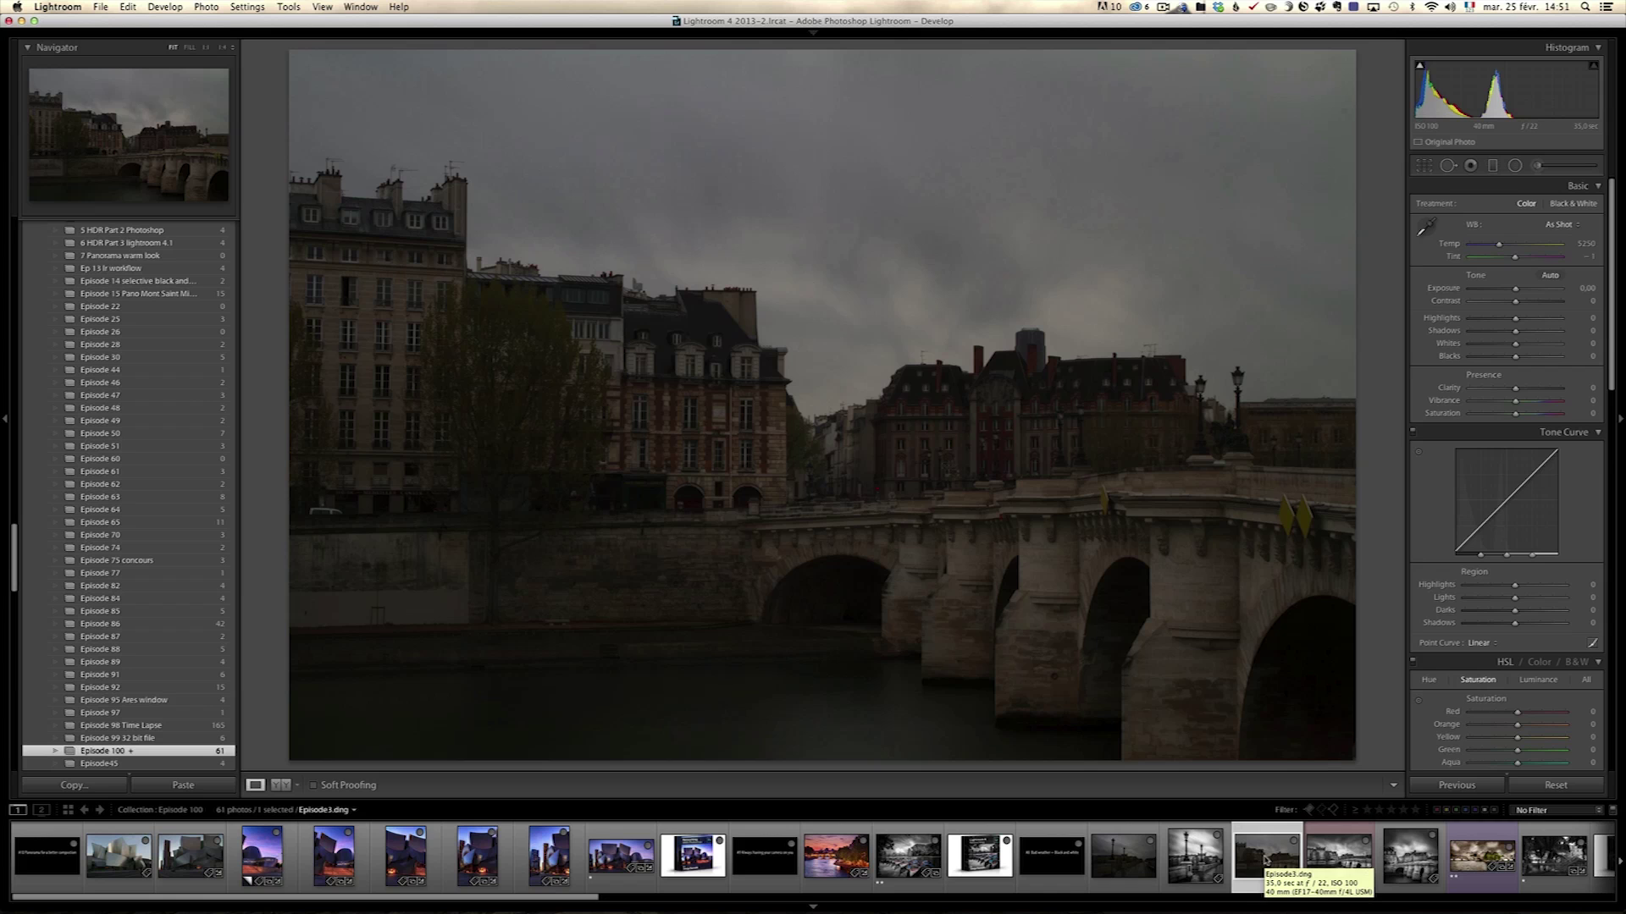
left_click(1337, 857)
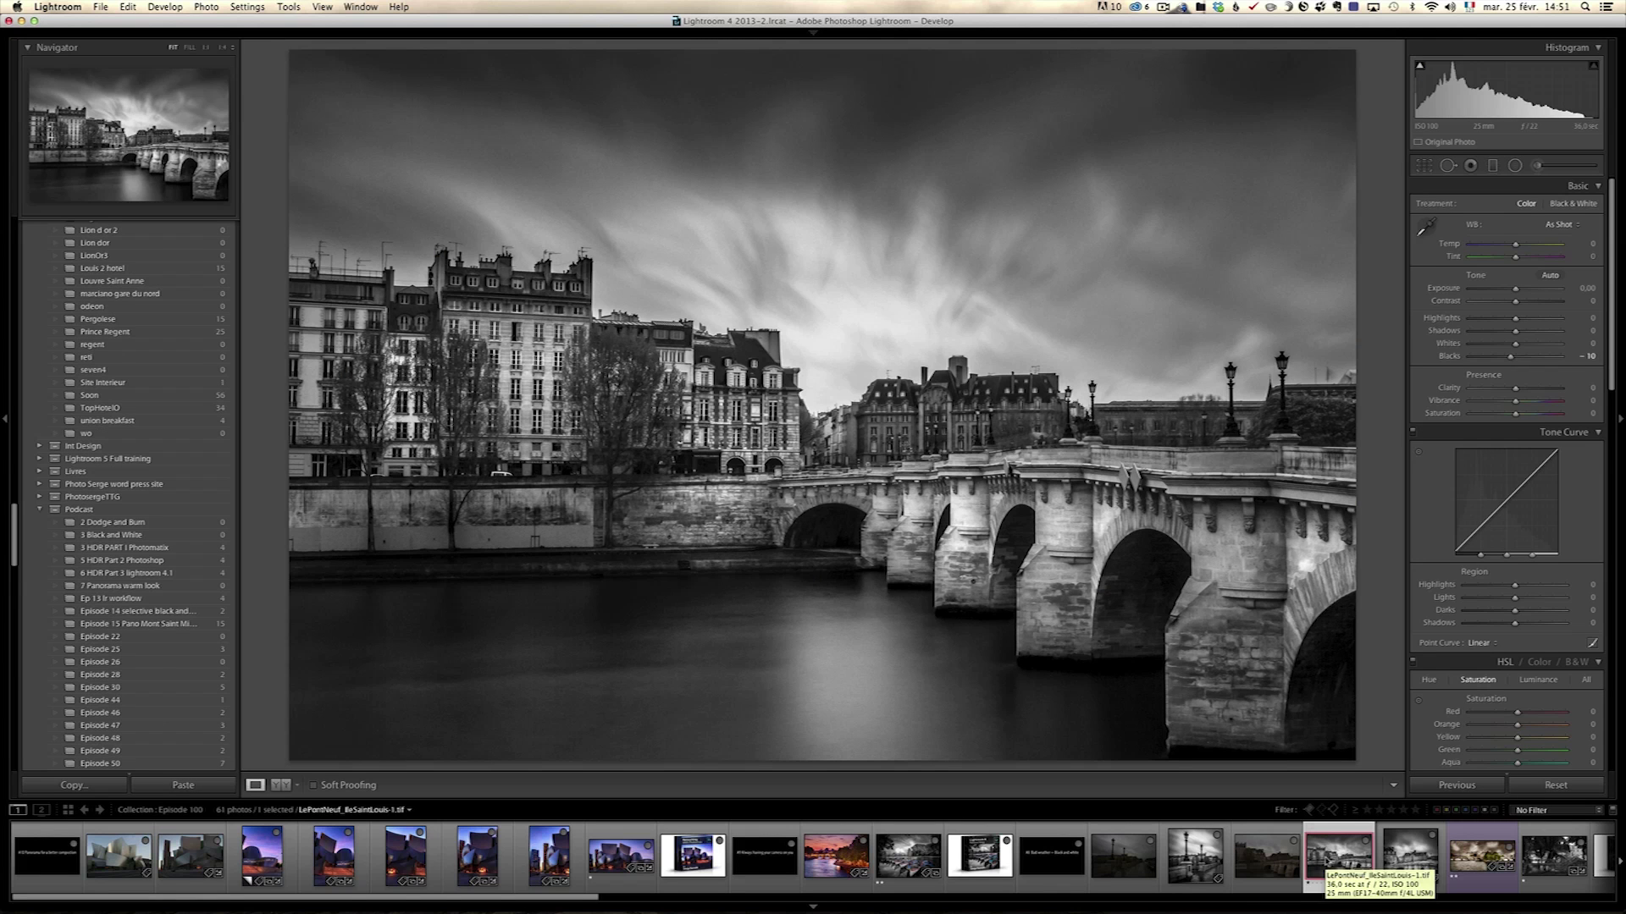
left_click(1397, 859)
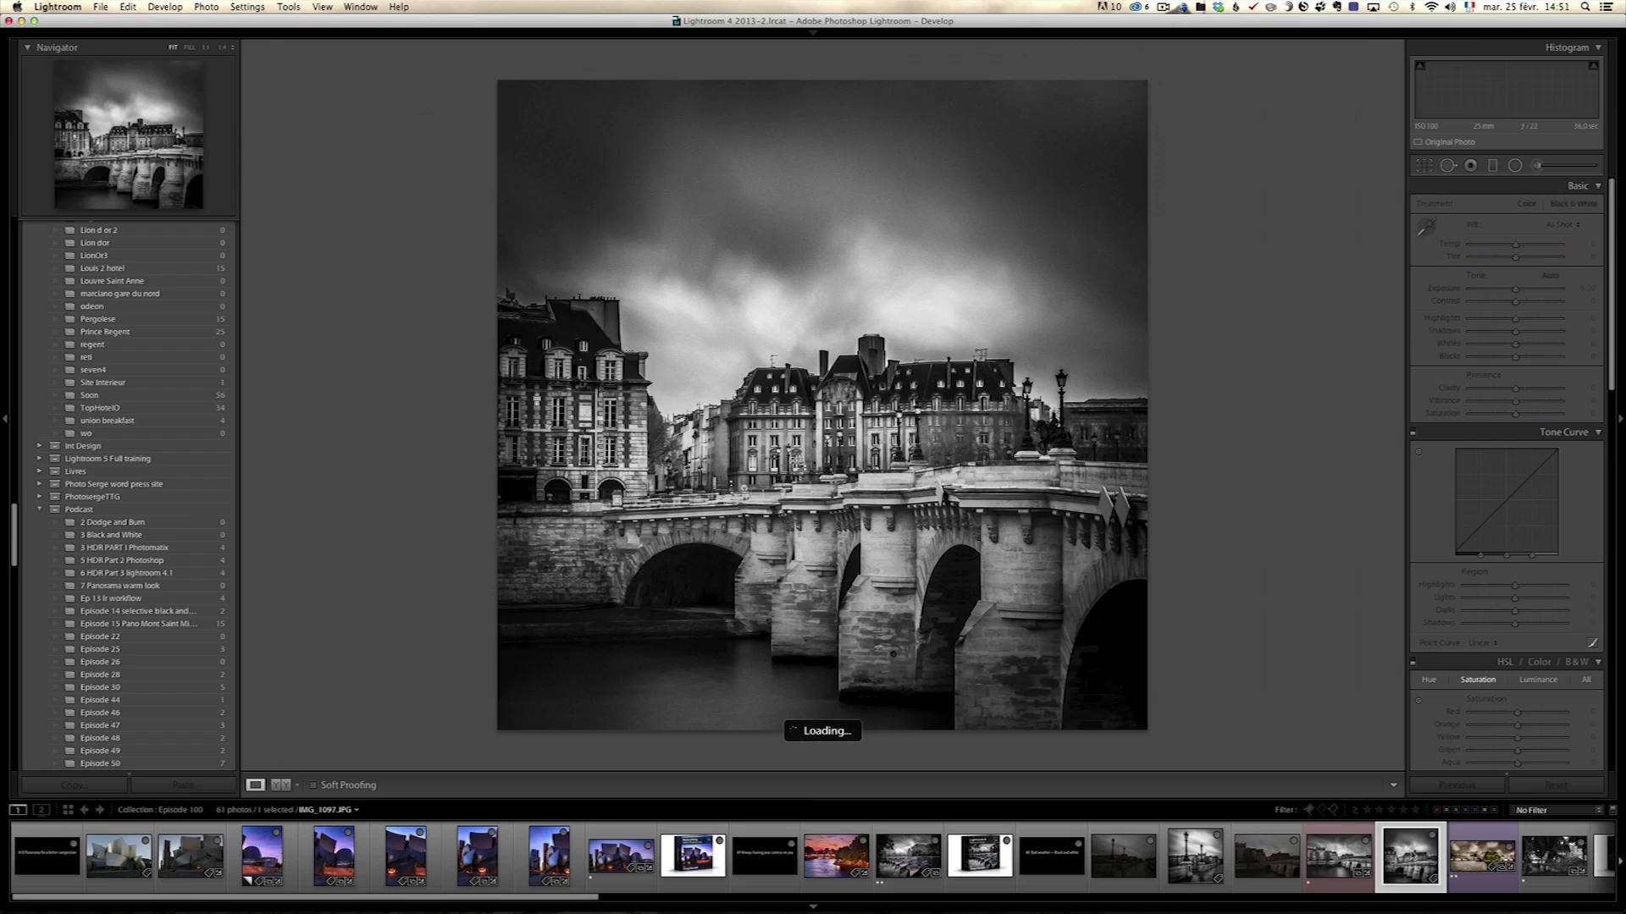
View the sepia-toned river island panorama and the black-and-white photo of the footbridge staircase
left_click(1481, 855)
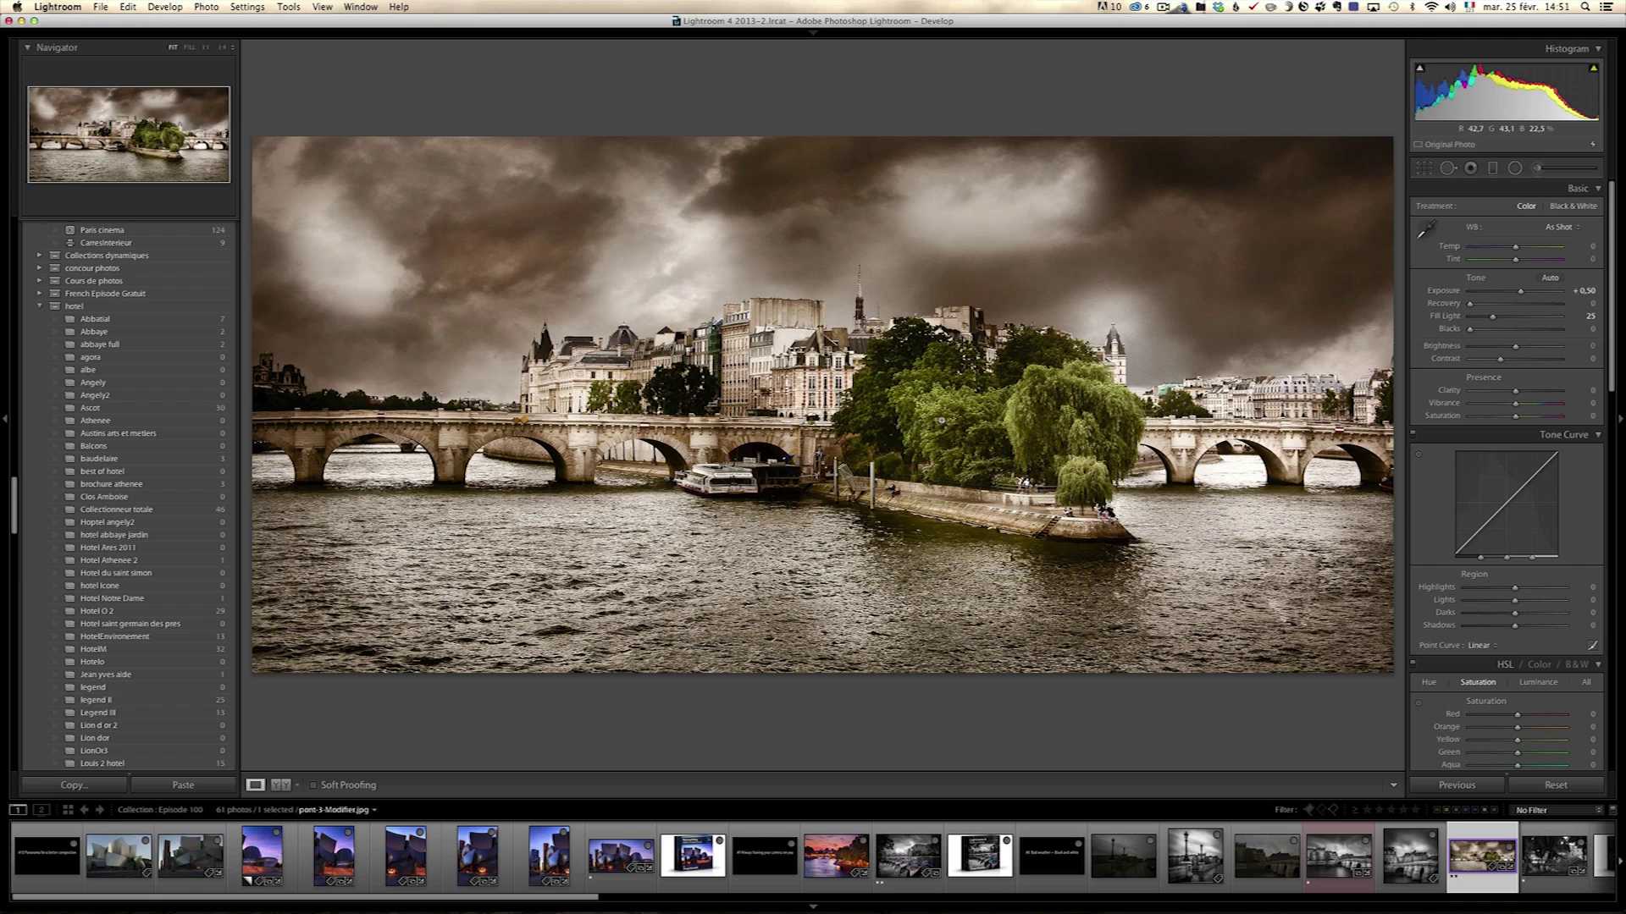
key("Right")
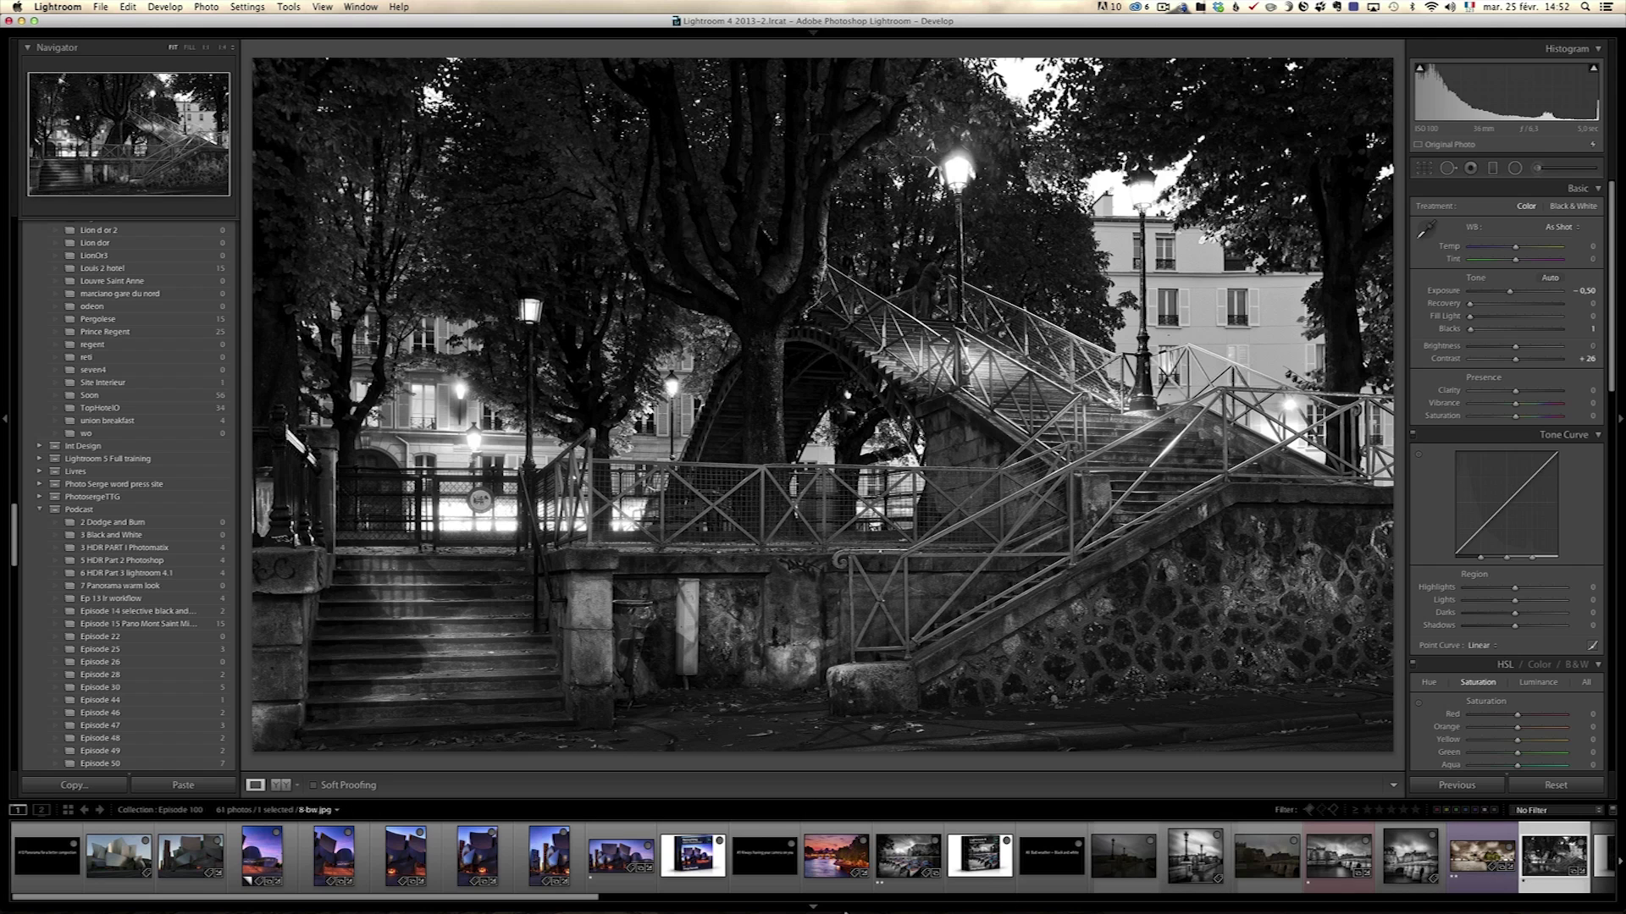
Show the two The Art of Black & White Volume 1 covers, Lightroom and Photography, and return to the tip slide 8-bw.jpg
left_click_drag(597, 898, 890, 893)
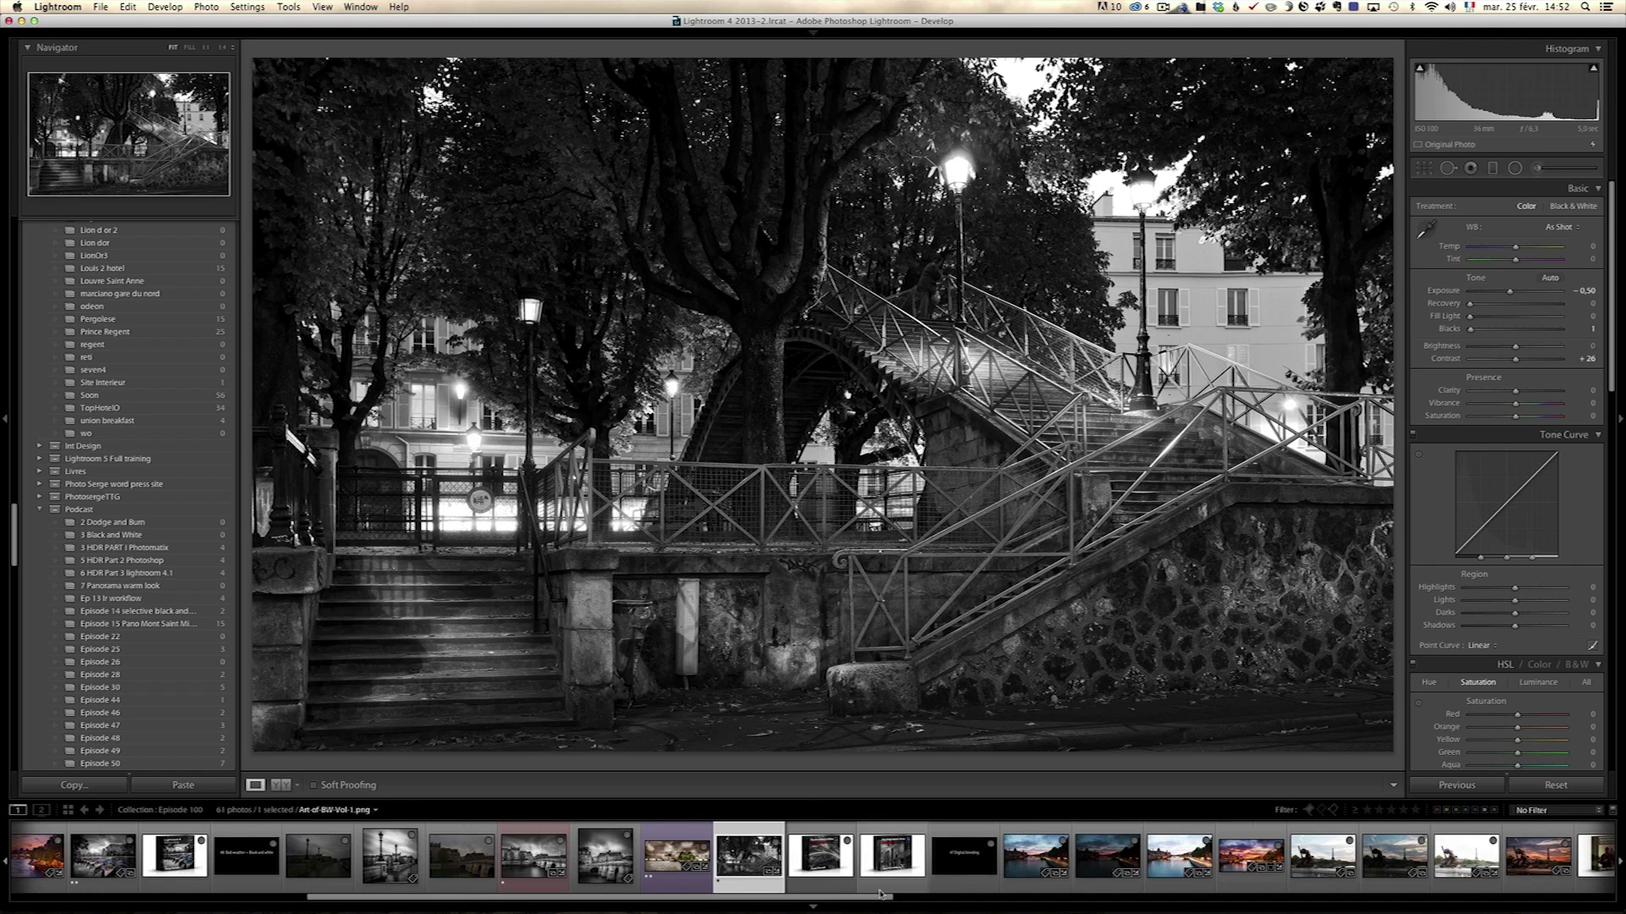
left_click(821, 855)
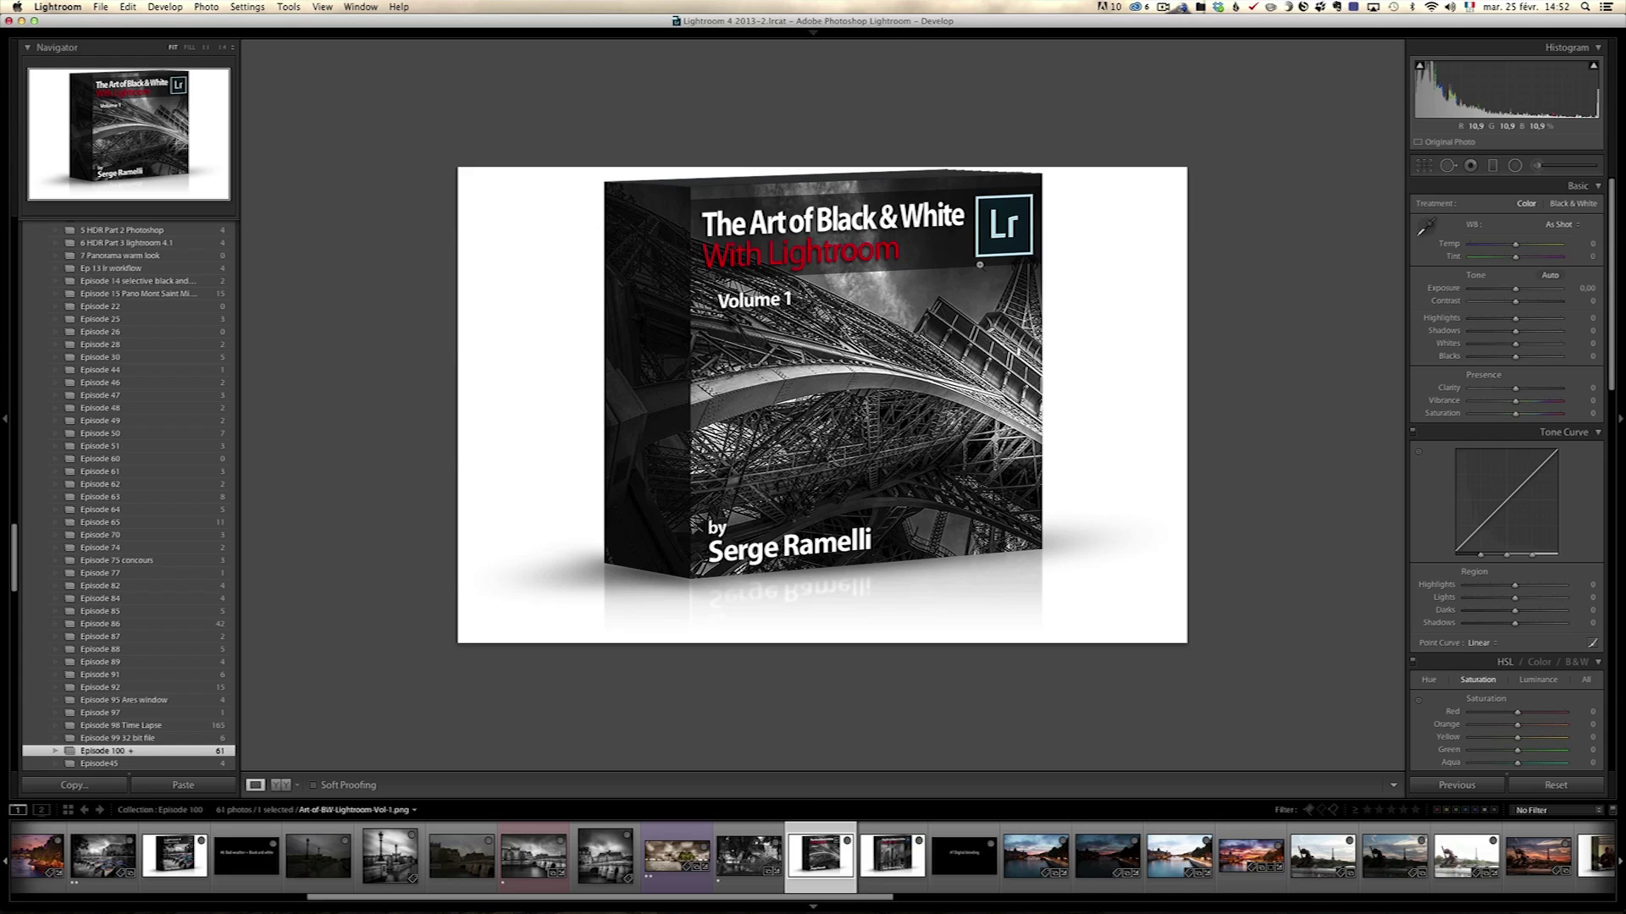
left_click(895, 859)
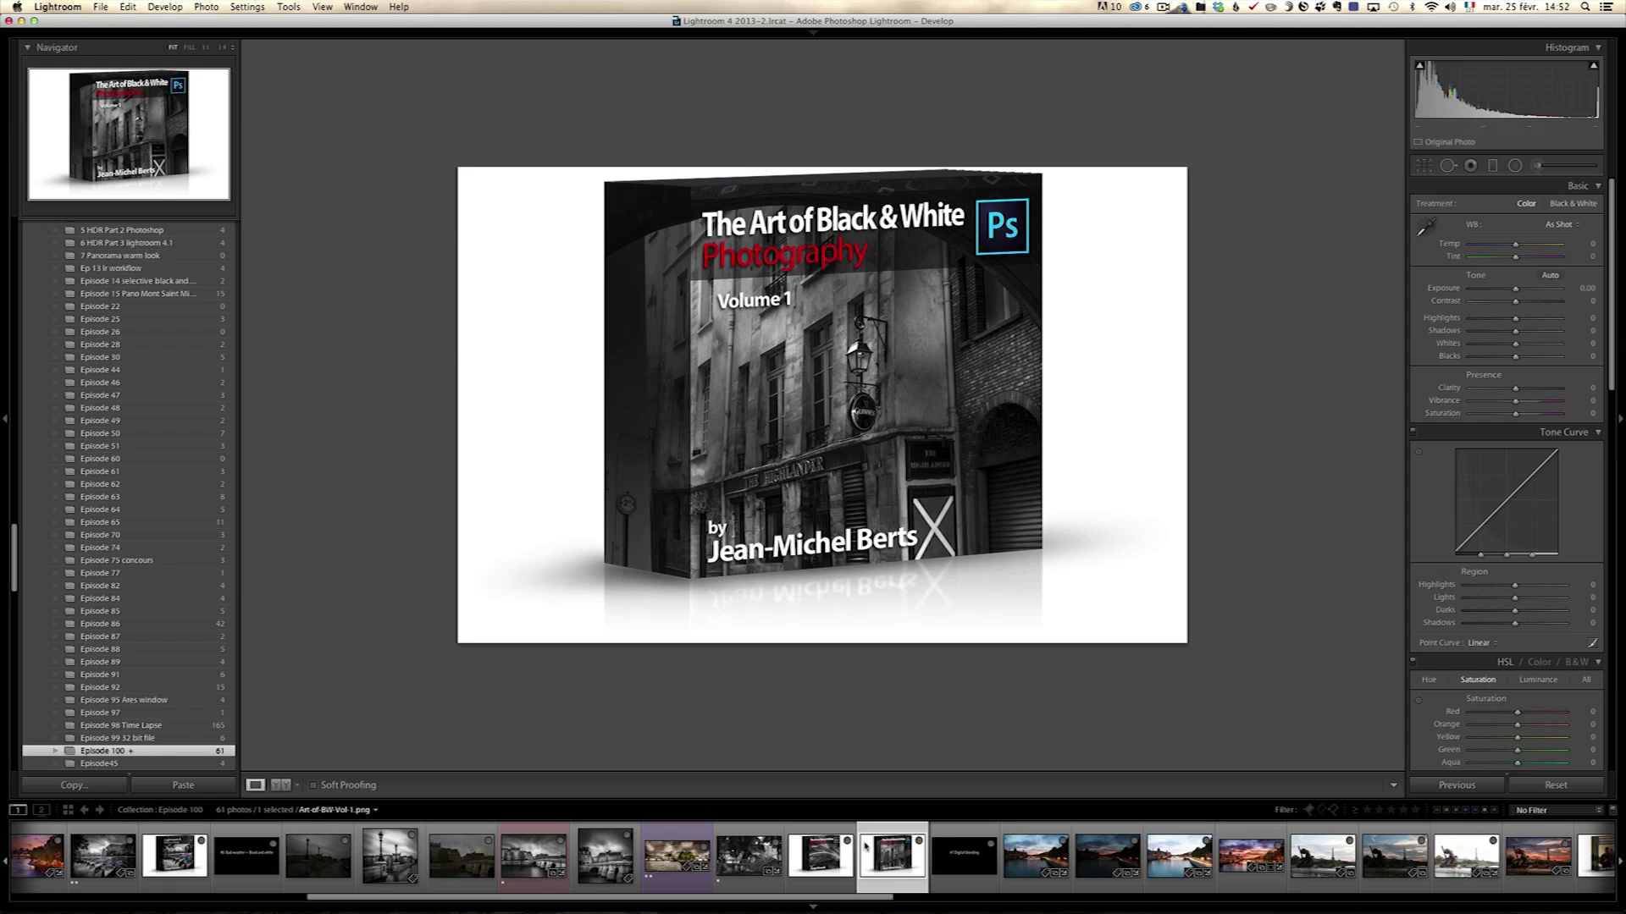
left_click(269, 857)
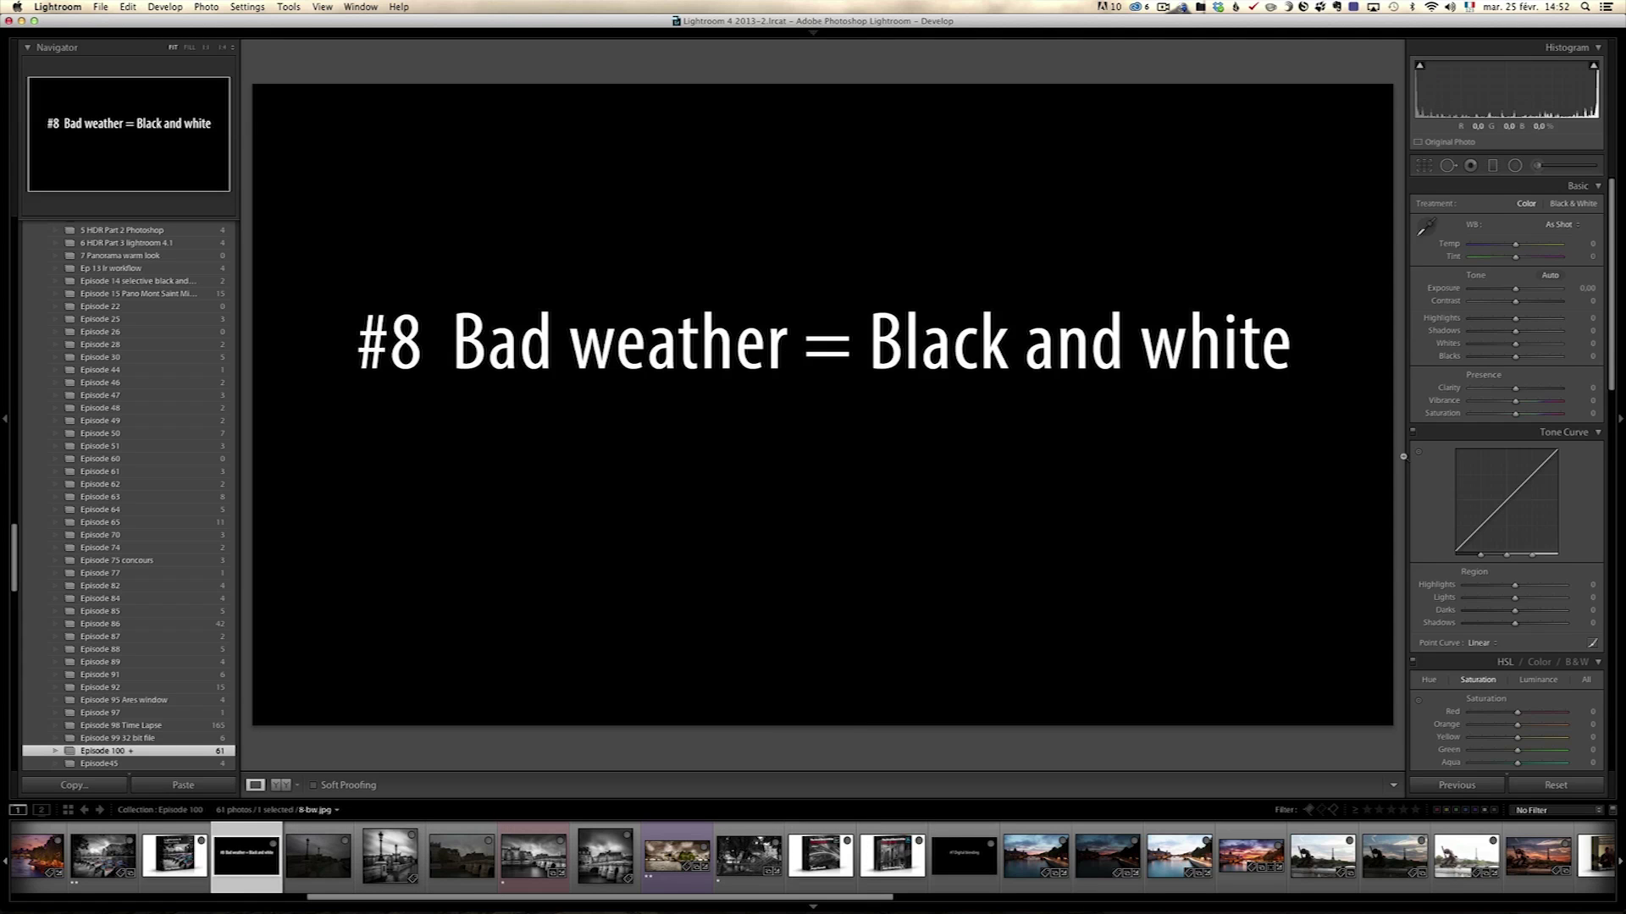
Show the tip slide 7-digit.jpg and its river bridge exposures POntAlex-78.dng, POntAlex-79.dng and POntAlex-80.dng
left_click(967, 856)
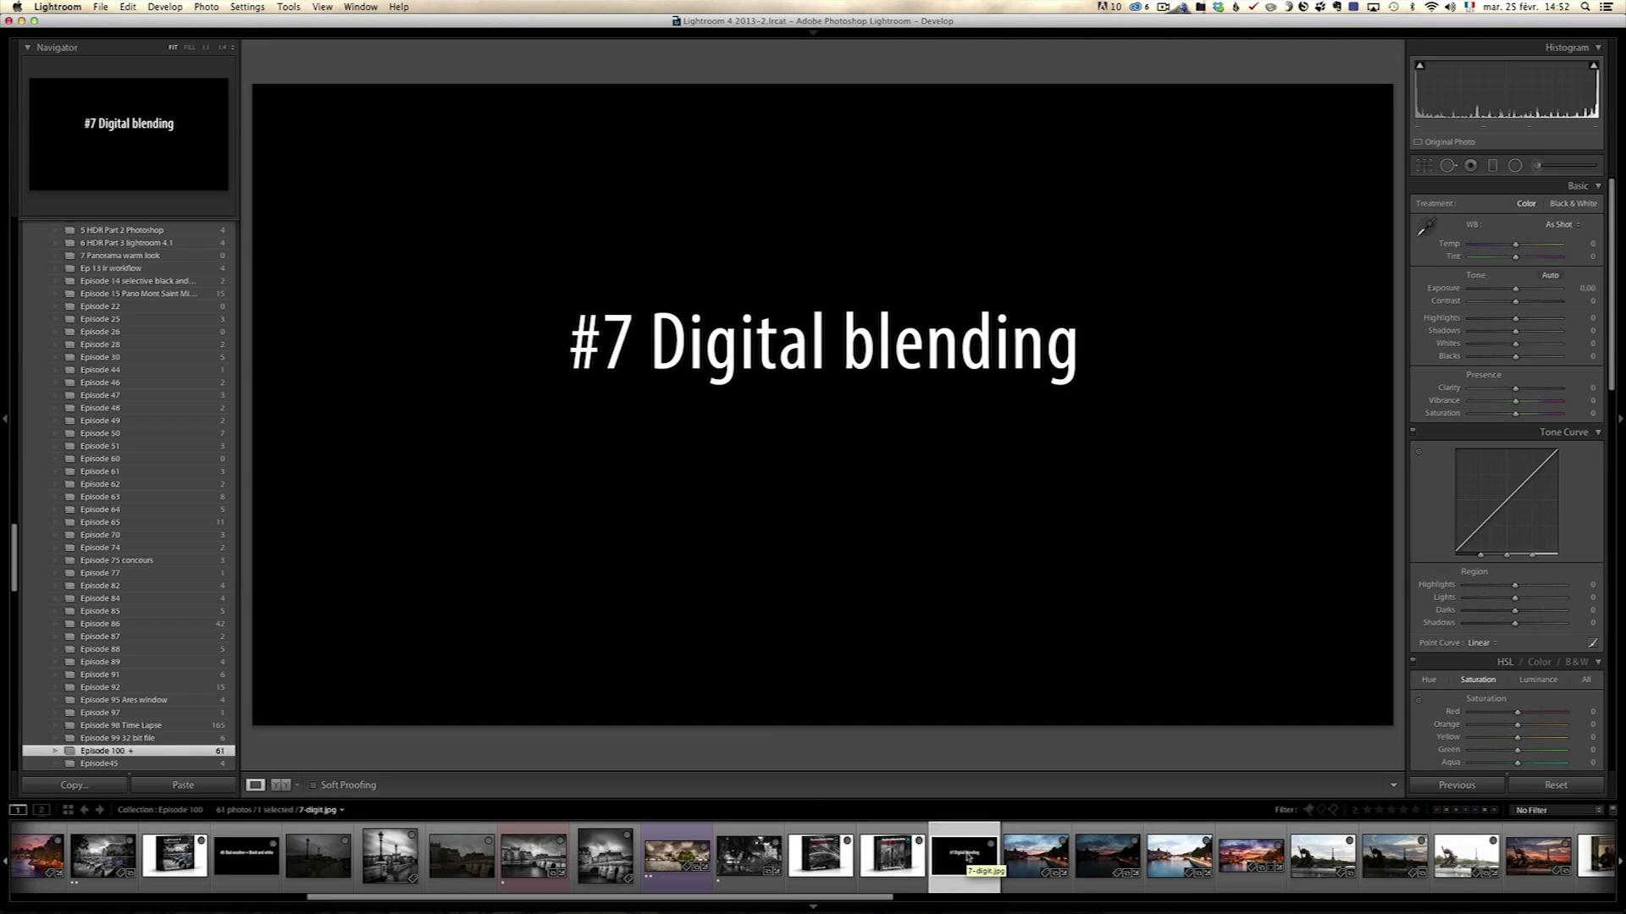
scroll(626, 864, "down", 5)
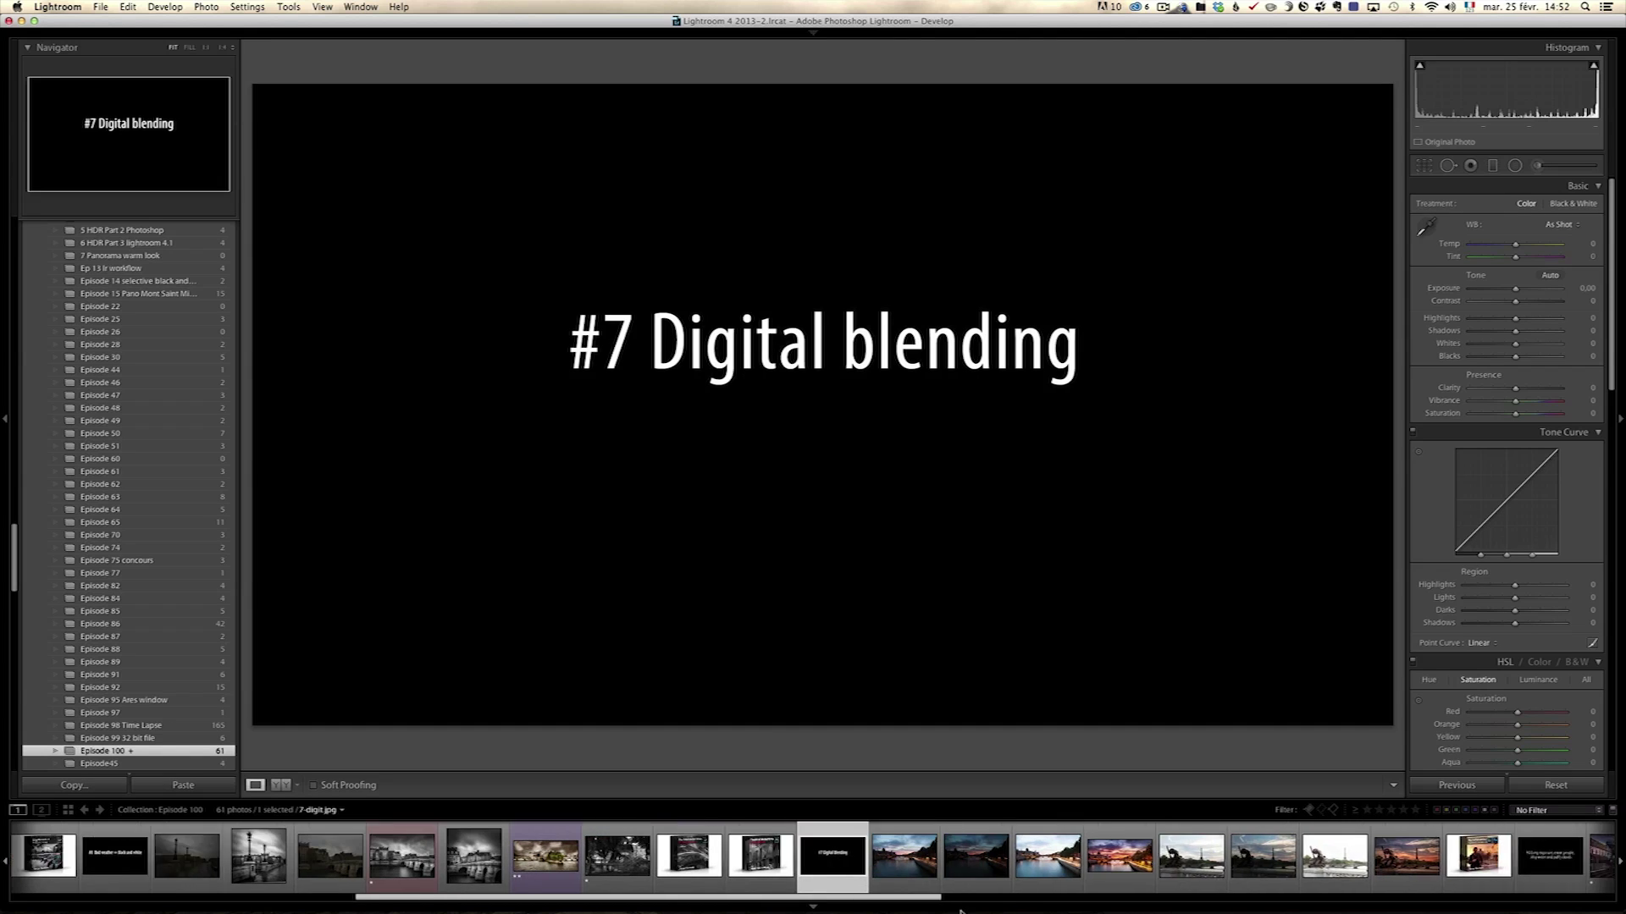
left_click(626, 864)
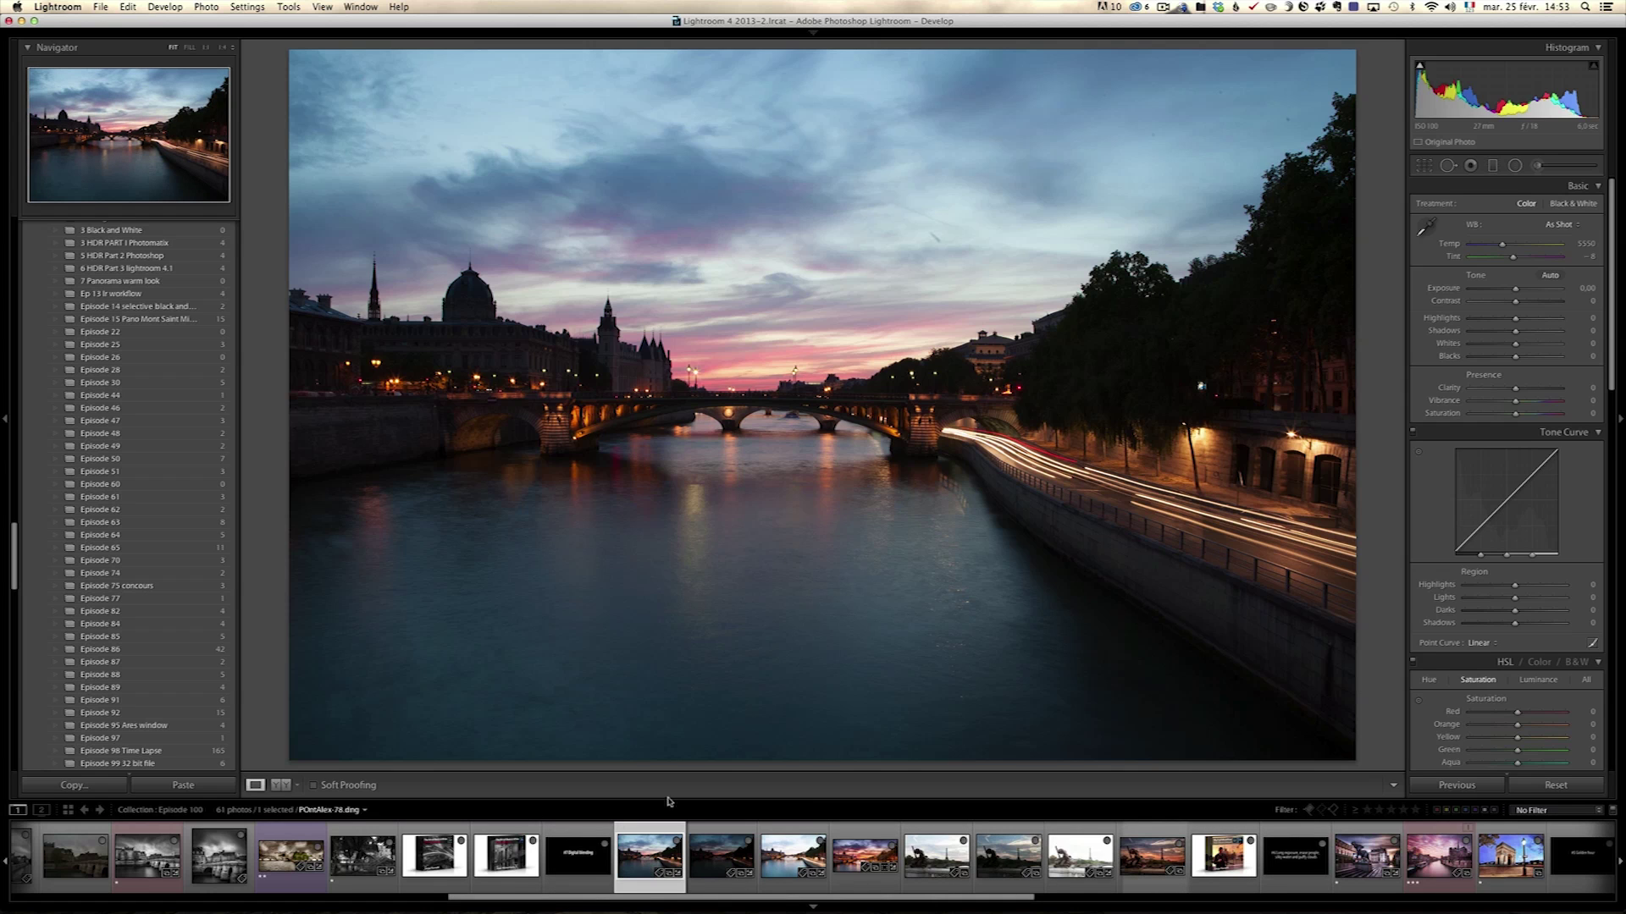
left_click(720, 872)
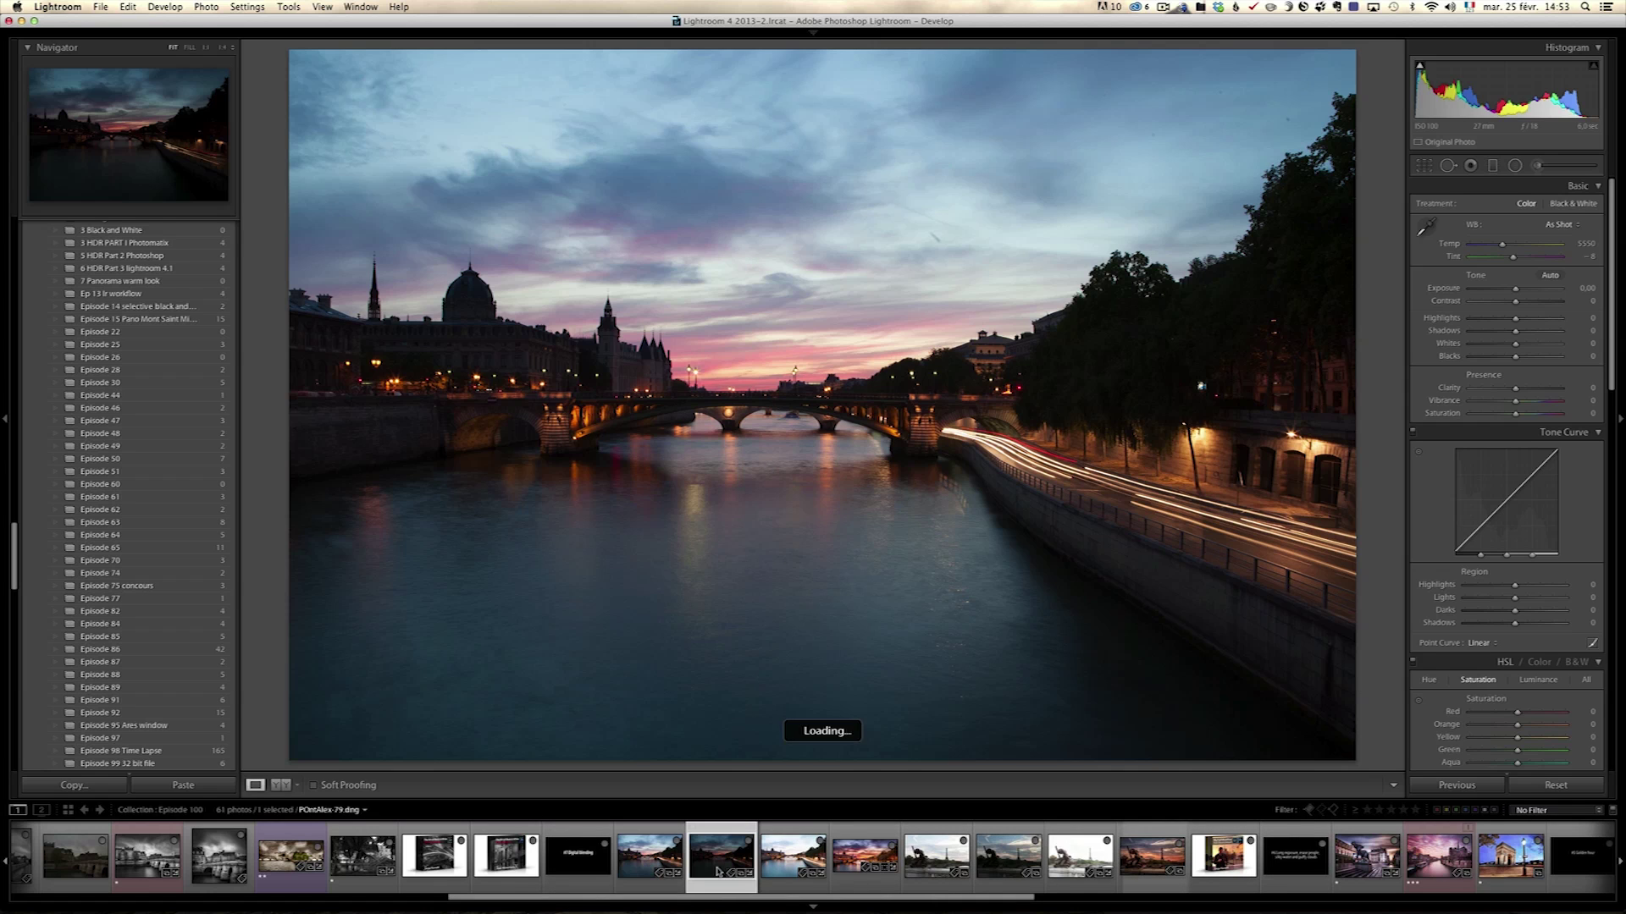
left_click(794, 857)
Switch to the Library loupe view and compare the river bridge exposures with their blended sunset version
key("e")
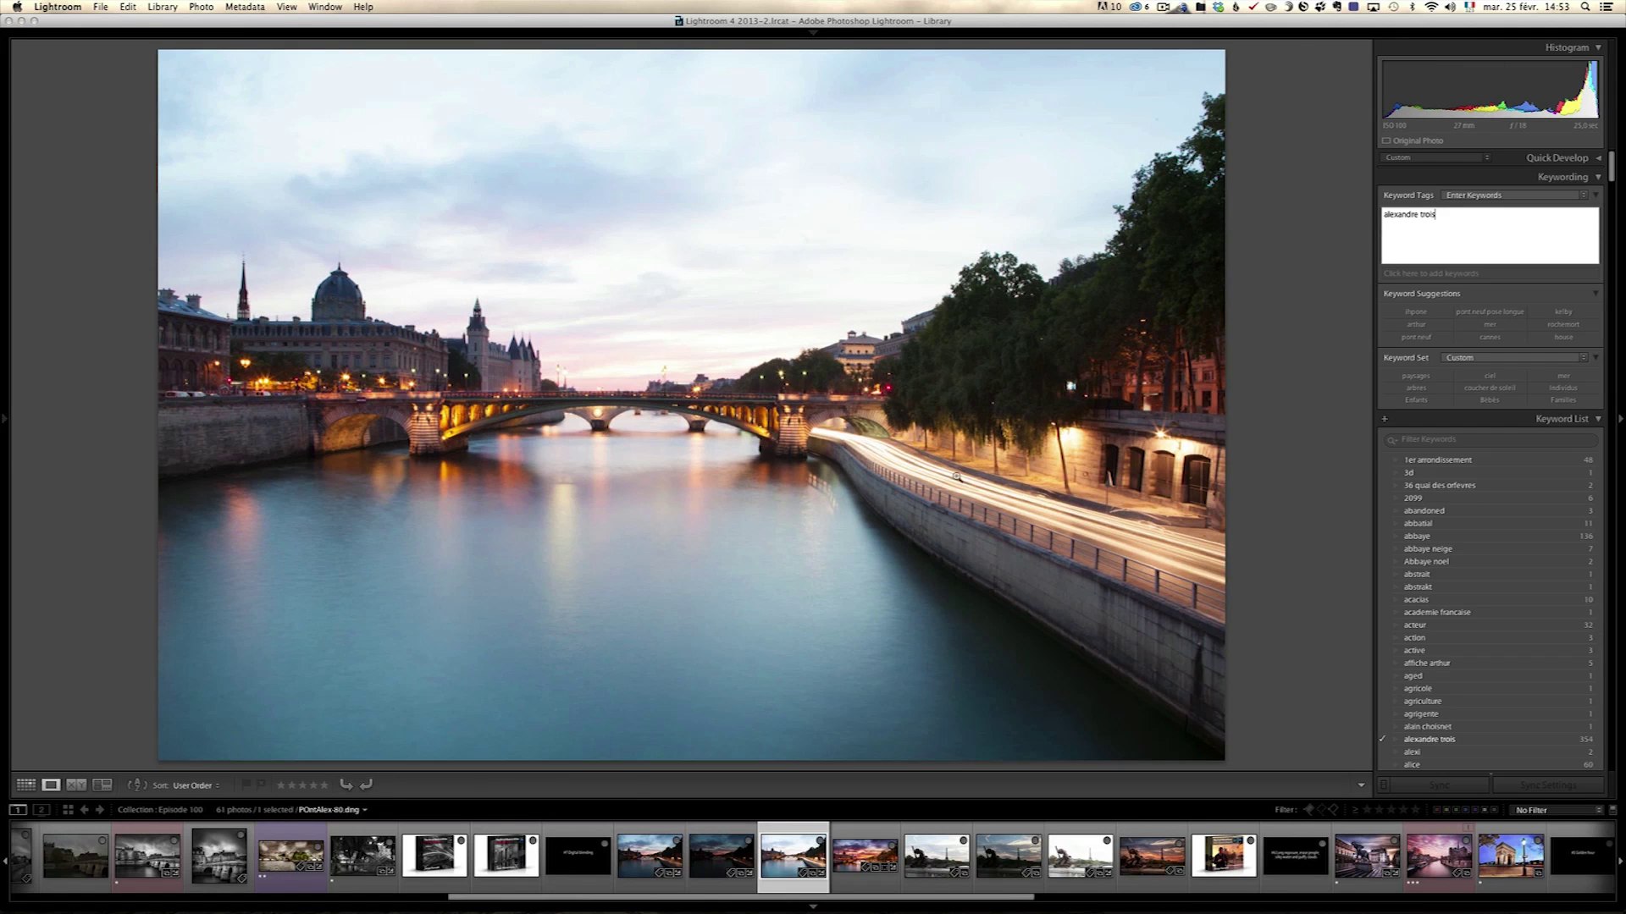
key("Left")
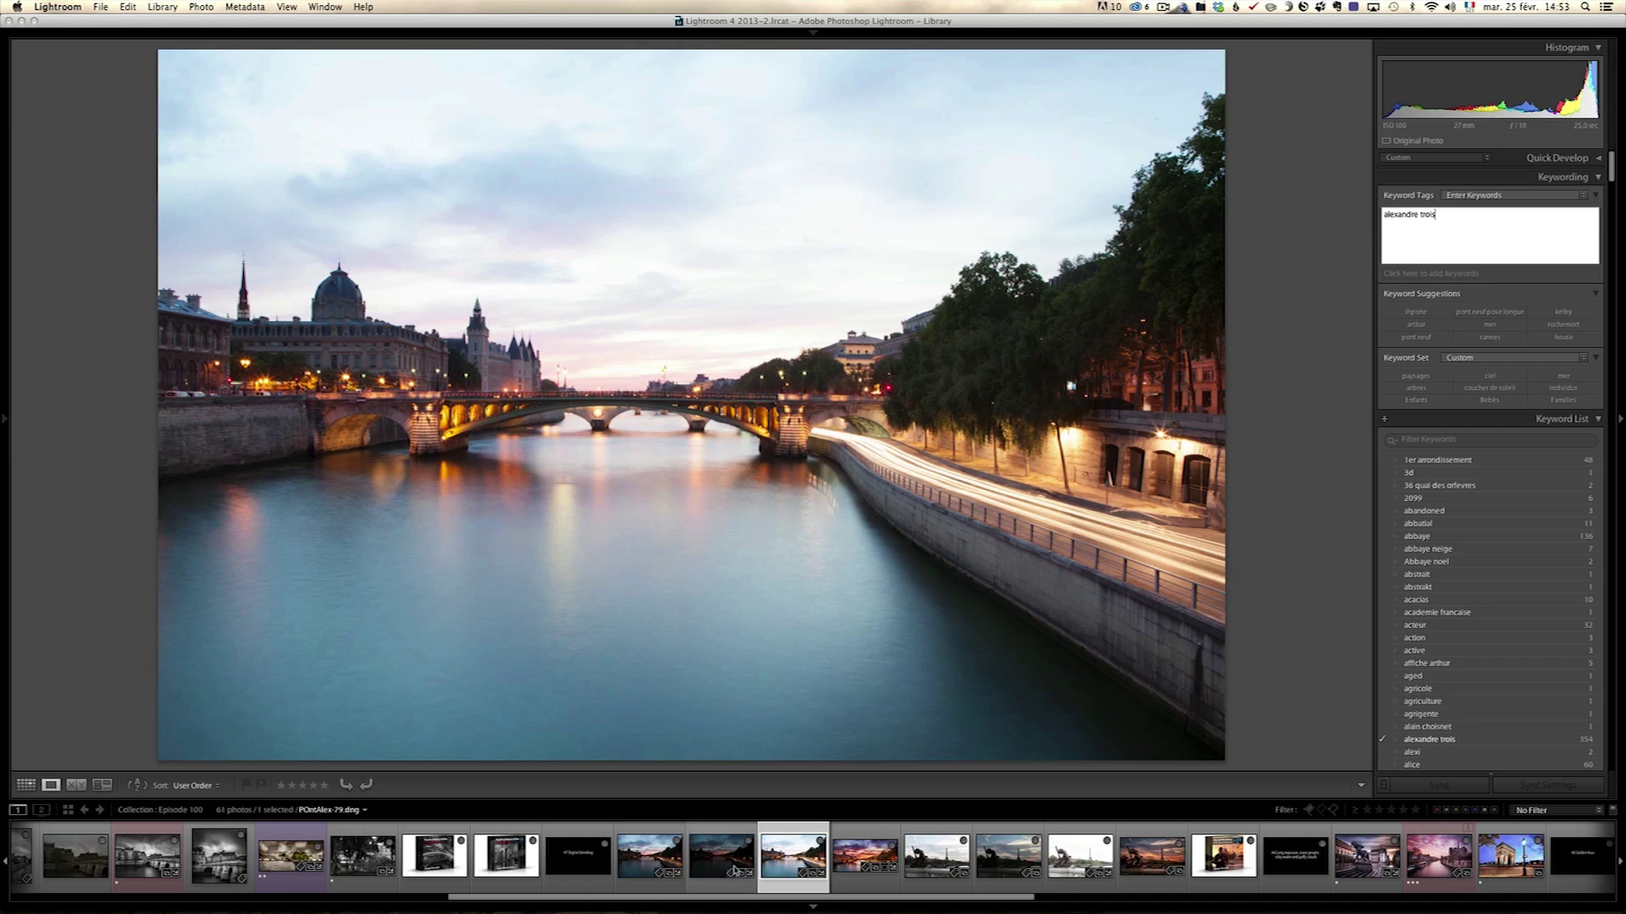
key("Left")
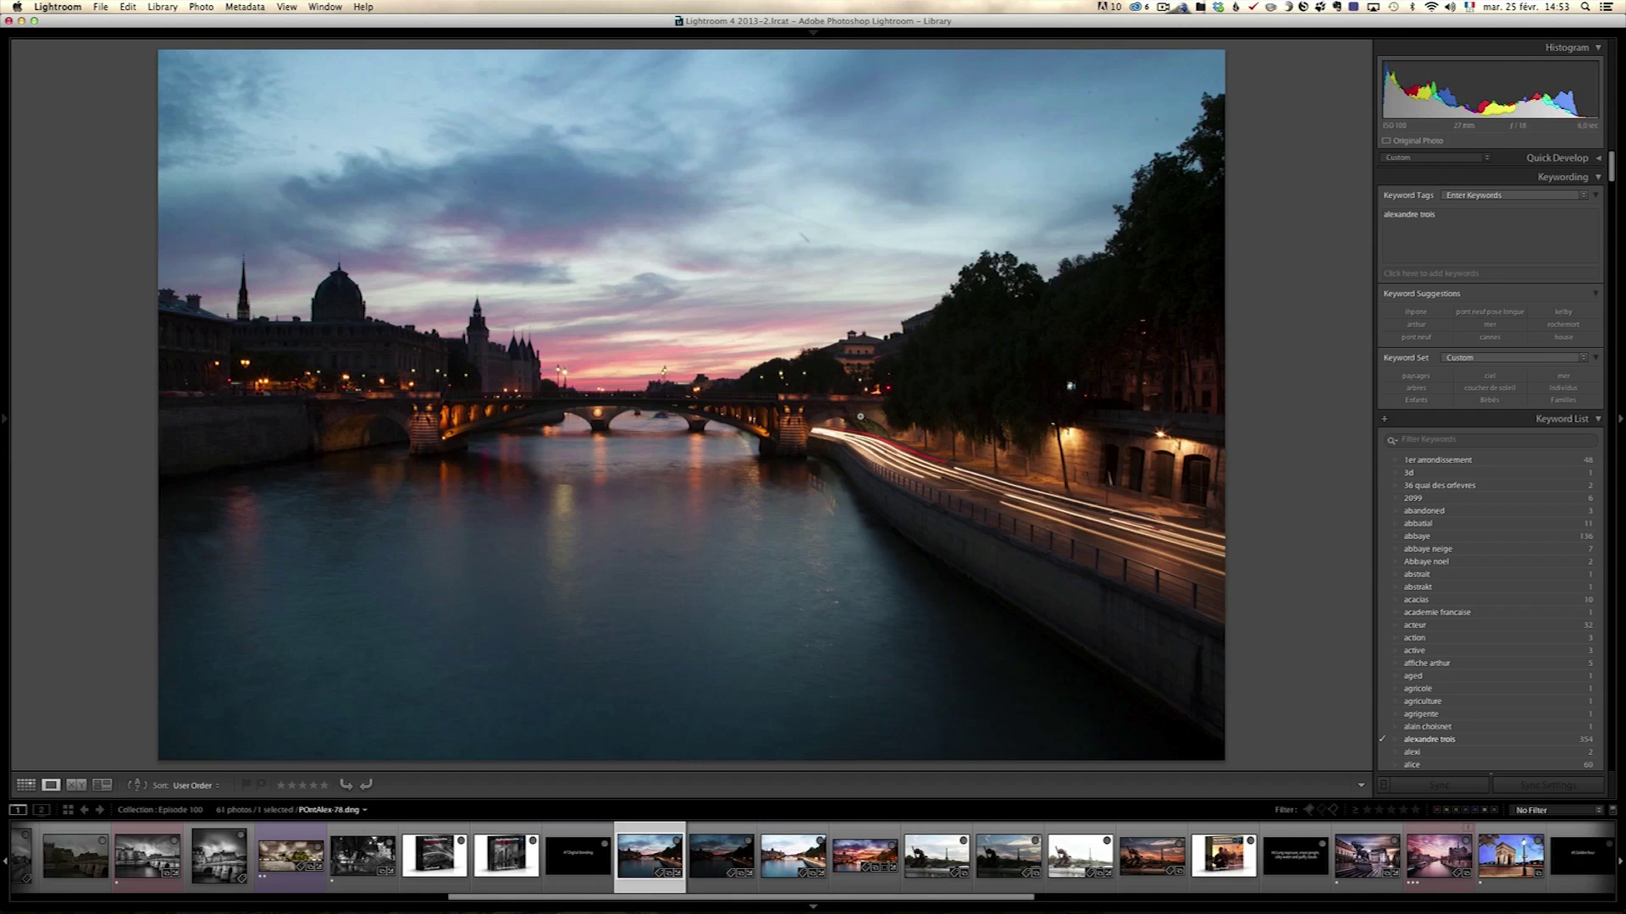
left_click(868, 849)
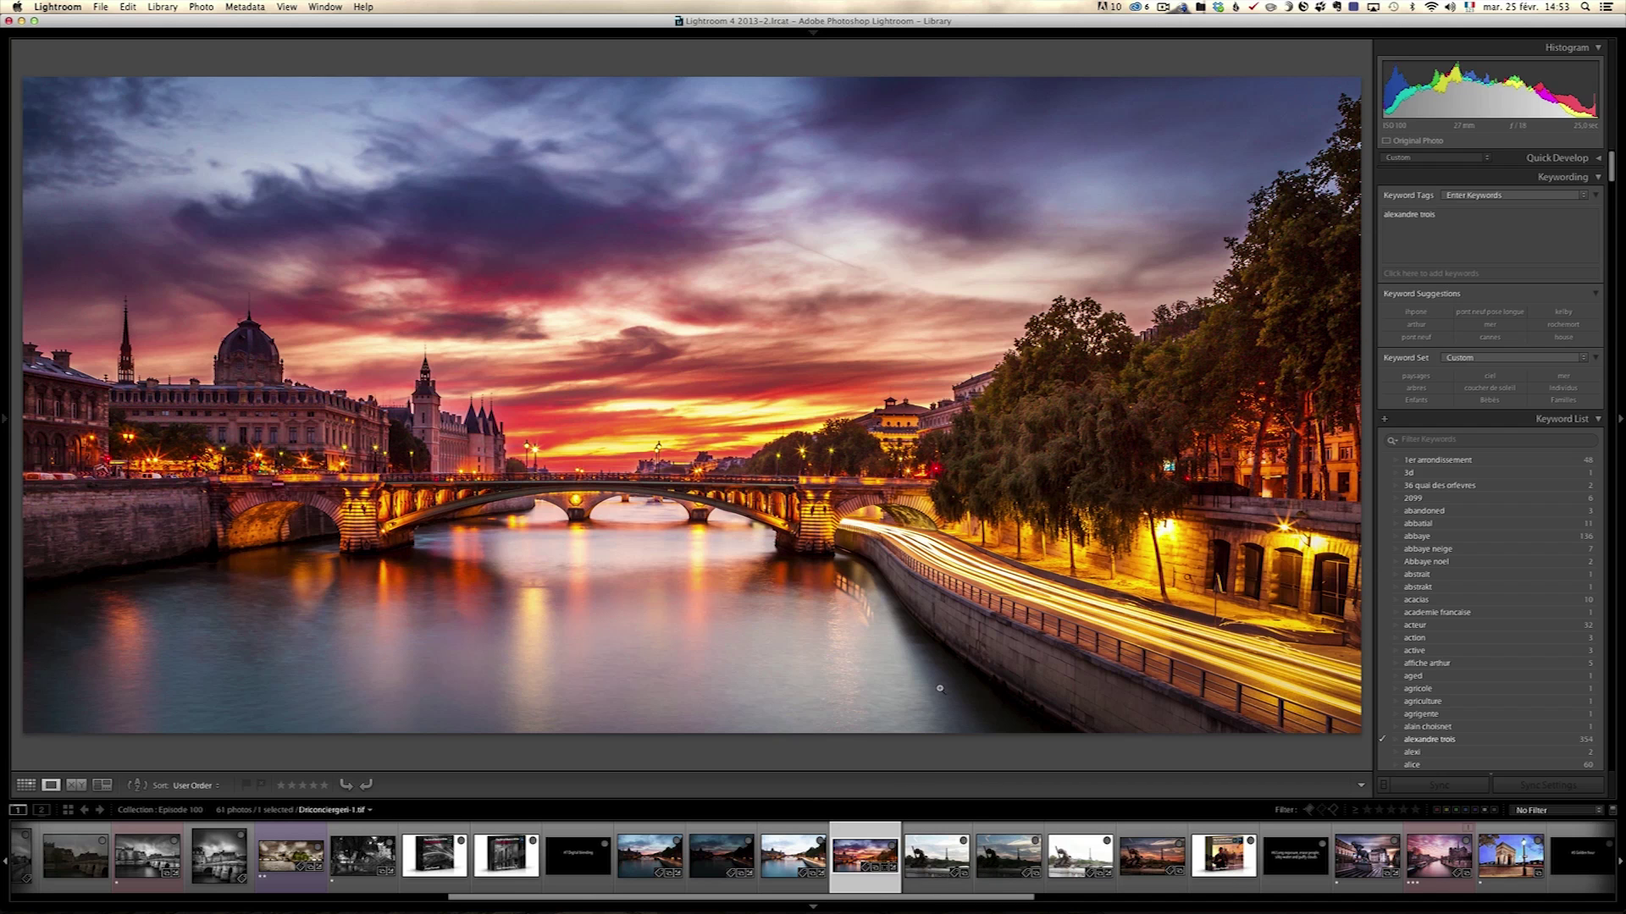
Compare the Eiffel Tower statue exposures with the blended POntAlex-56-Modifier.tif and show the Full-Workflow.png cover
left_click(944, 854)
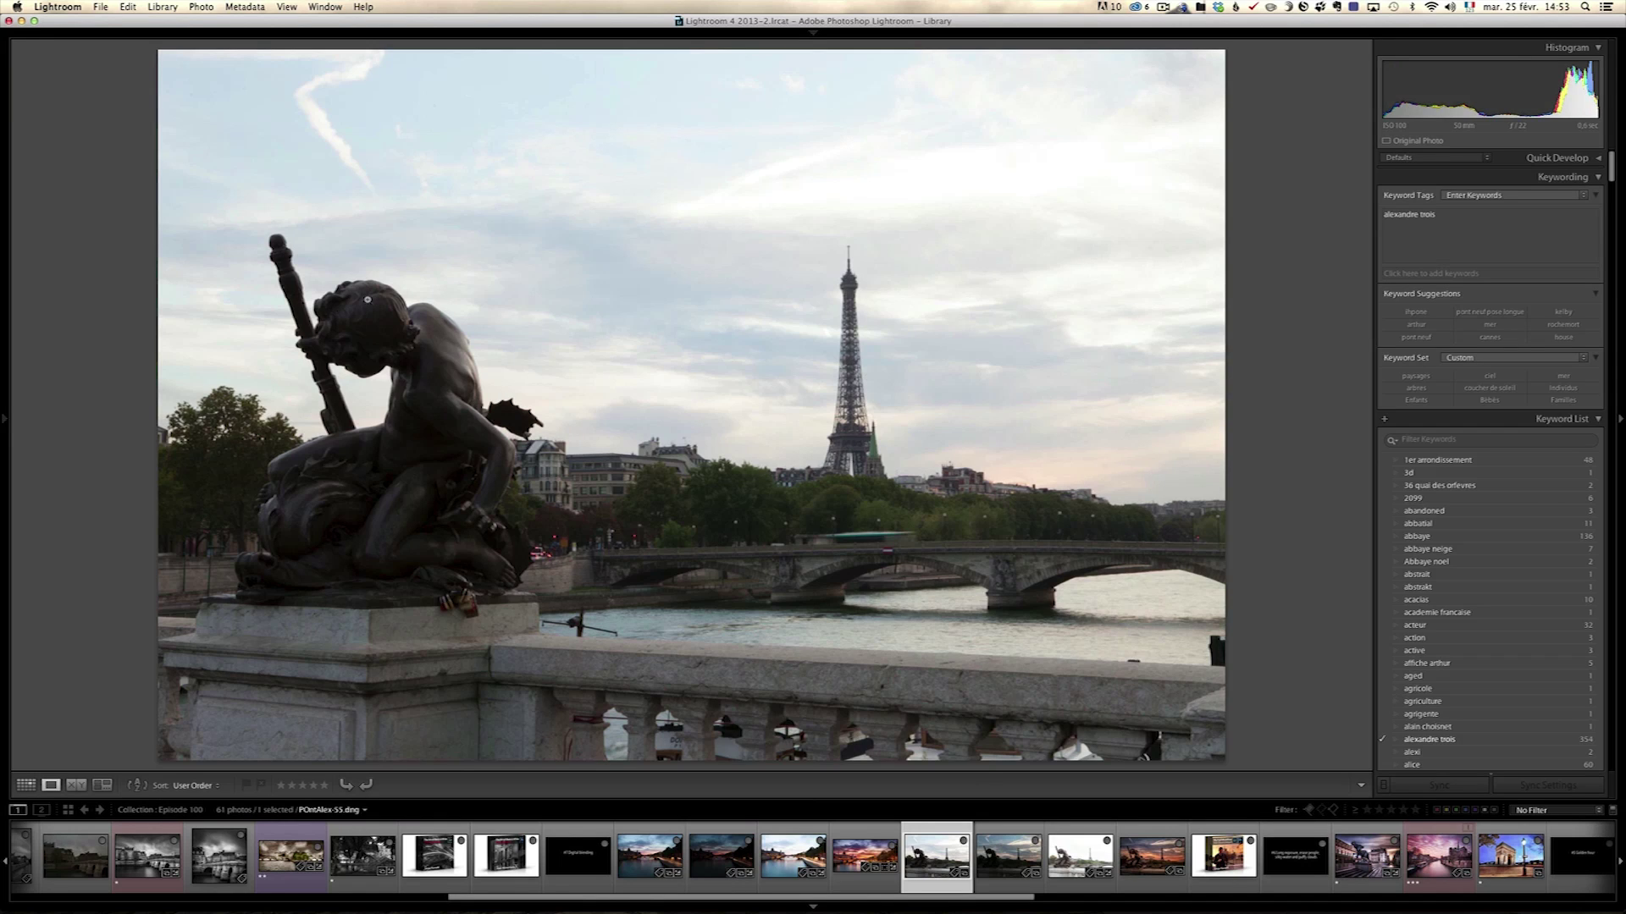
left_click(1008, 845)
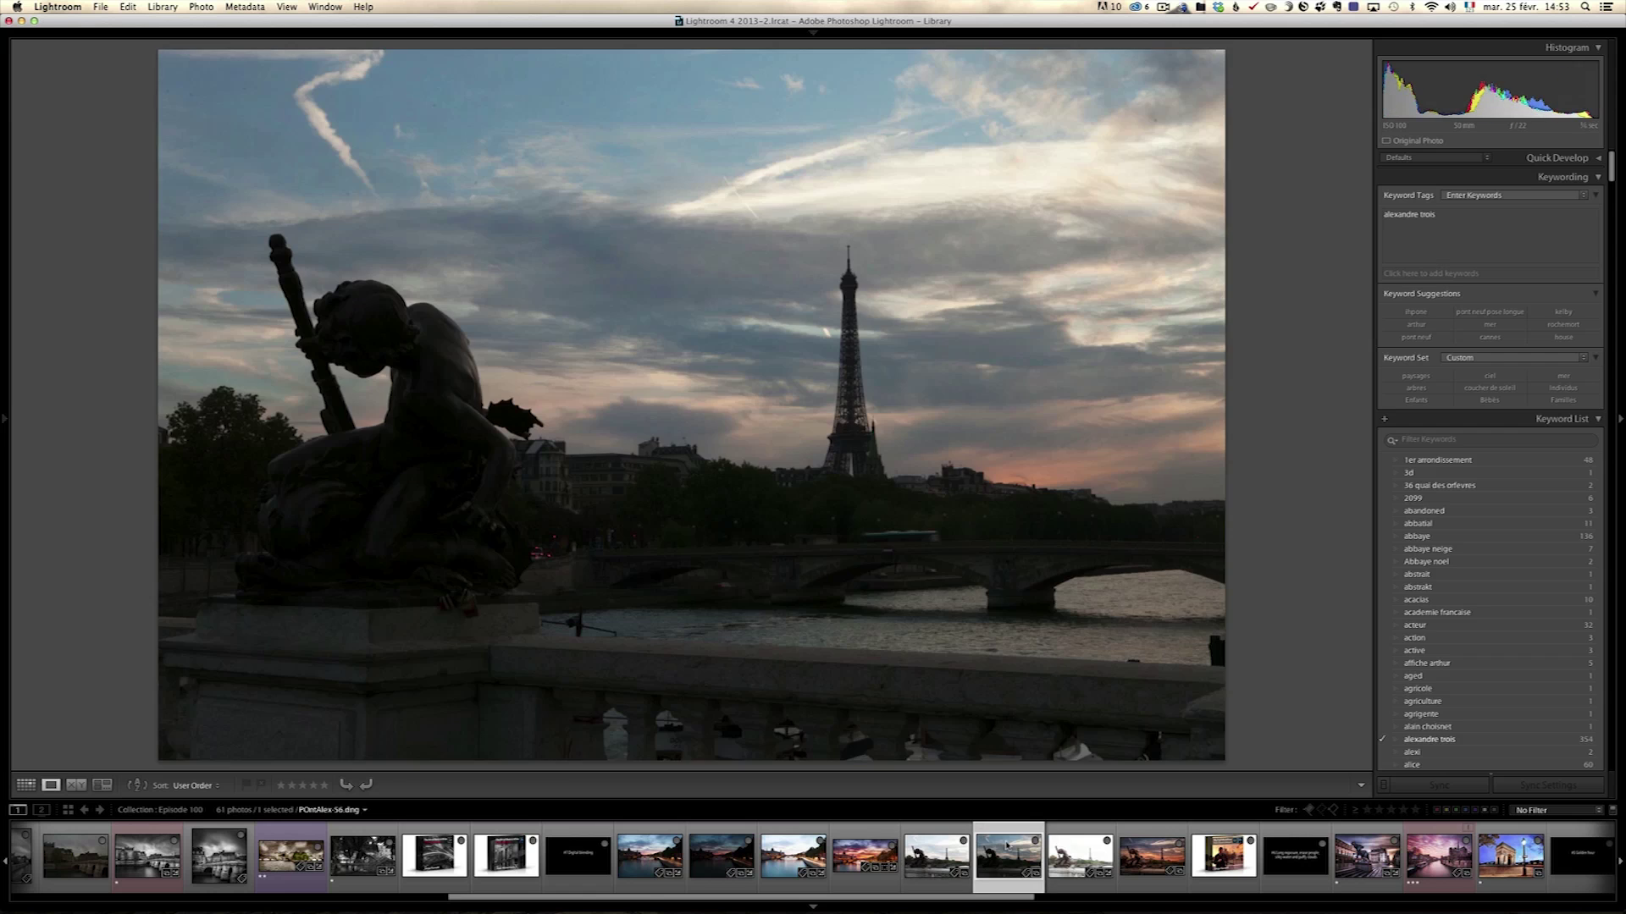
left_click(1086, 856)
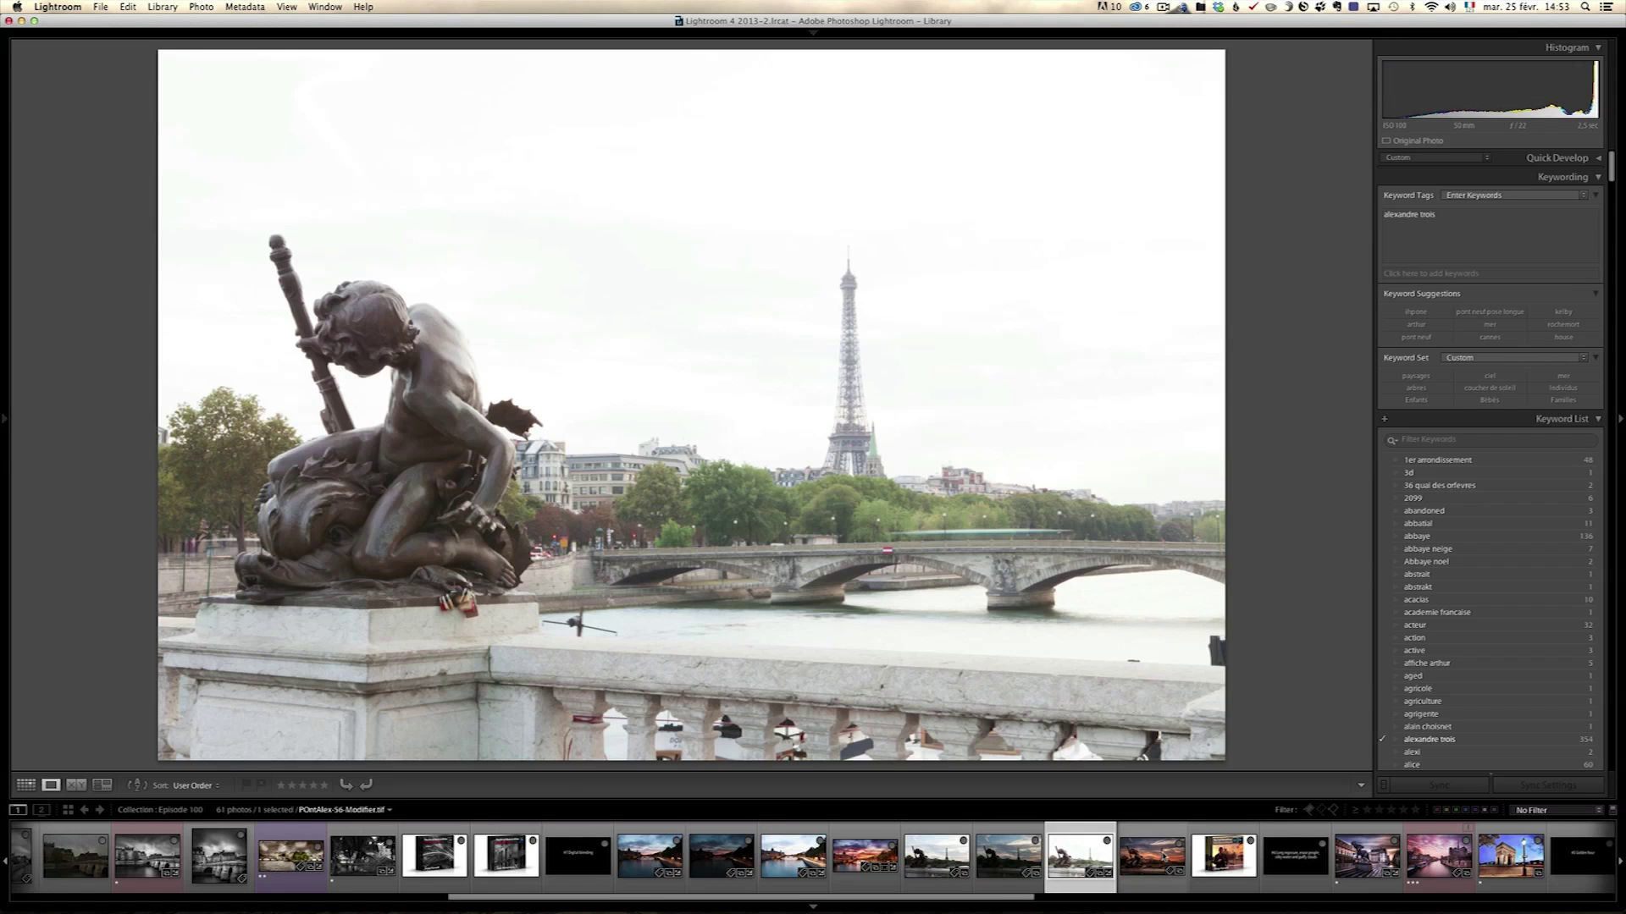
left_click(1151, 855)
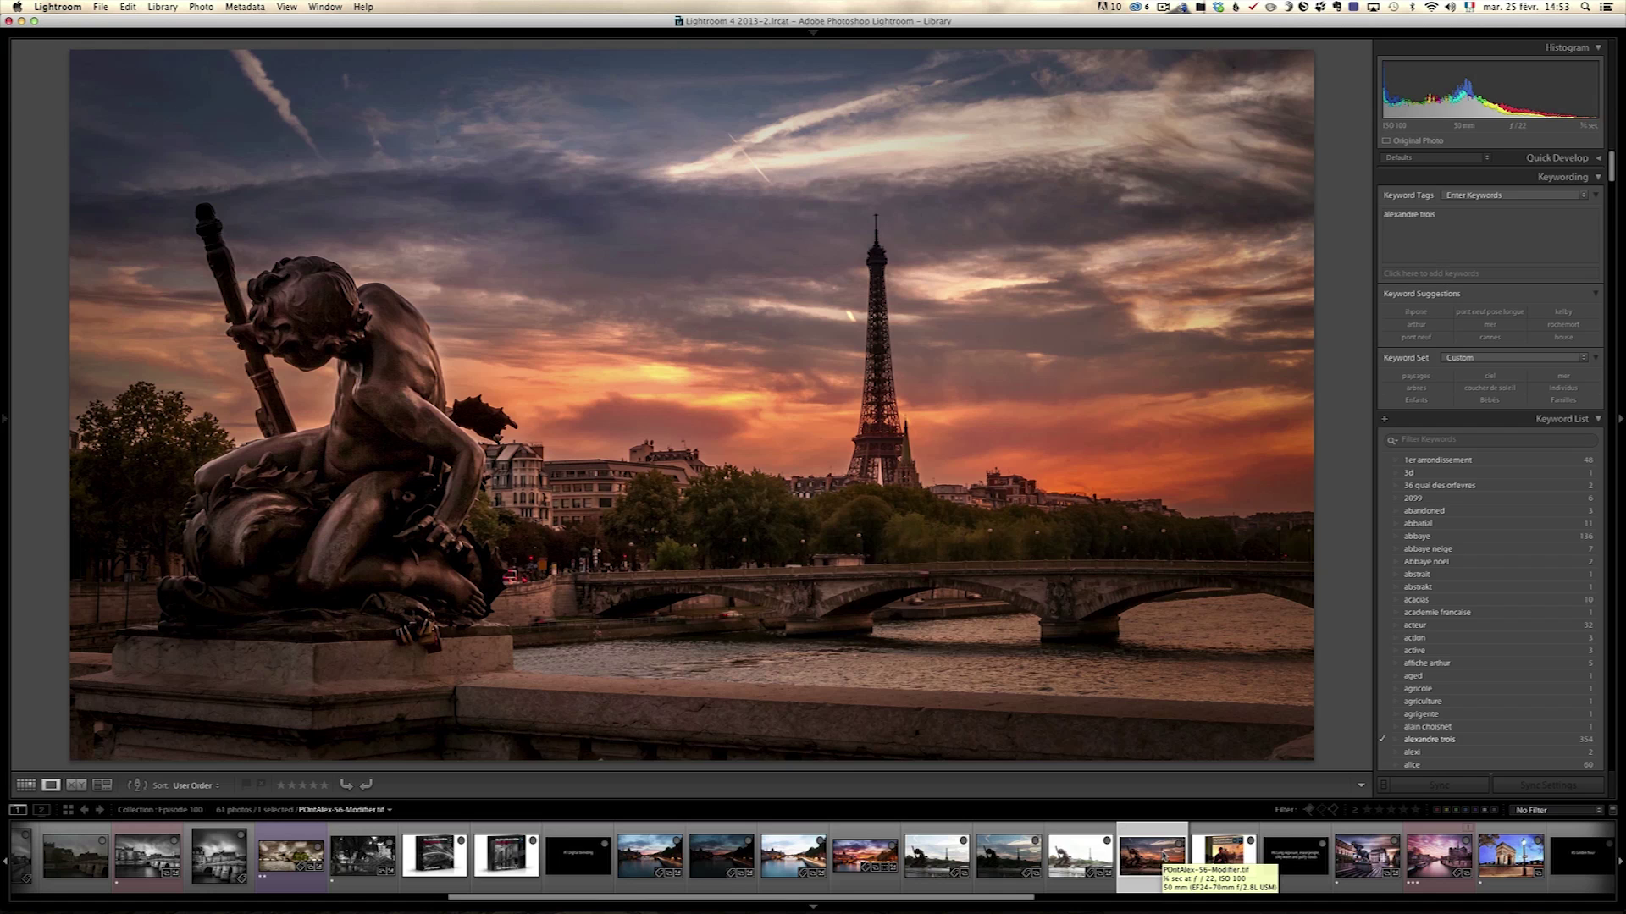
left_click(1224, 855)
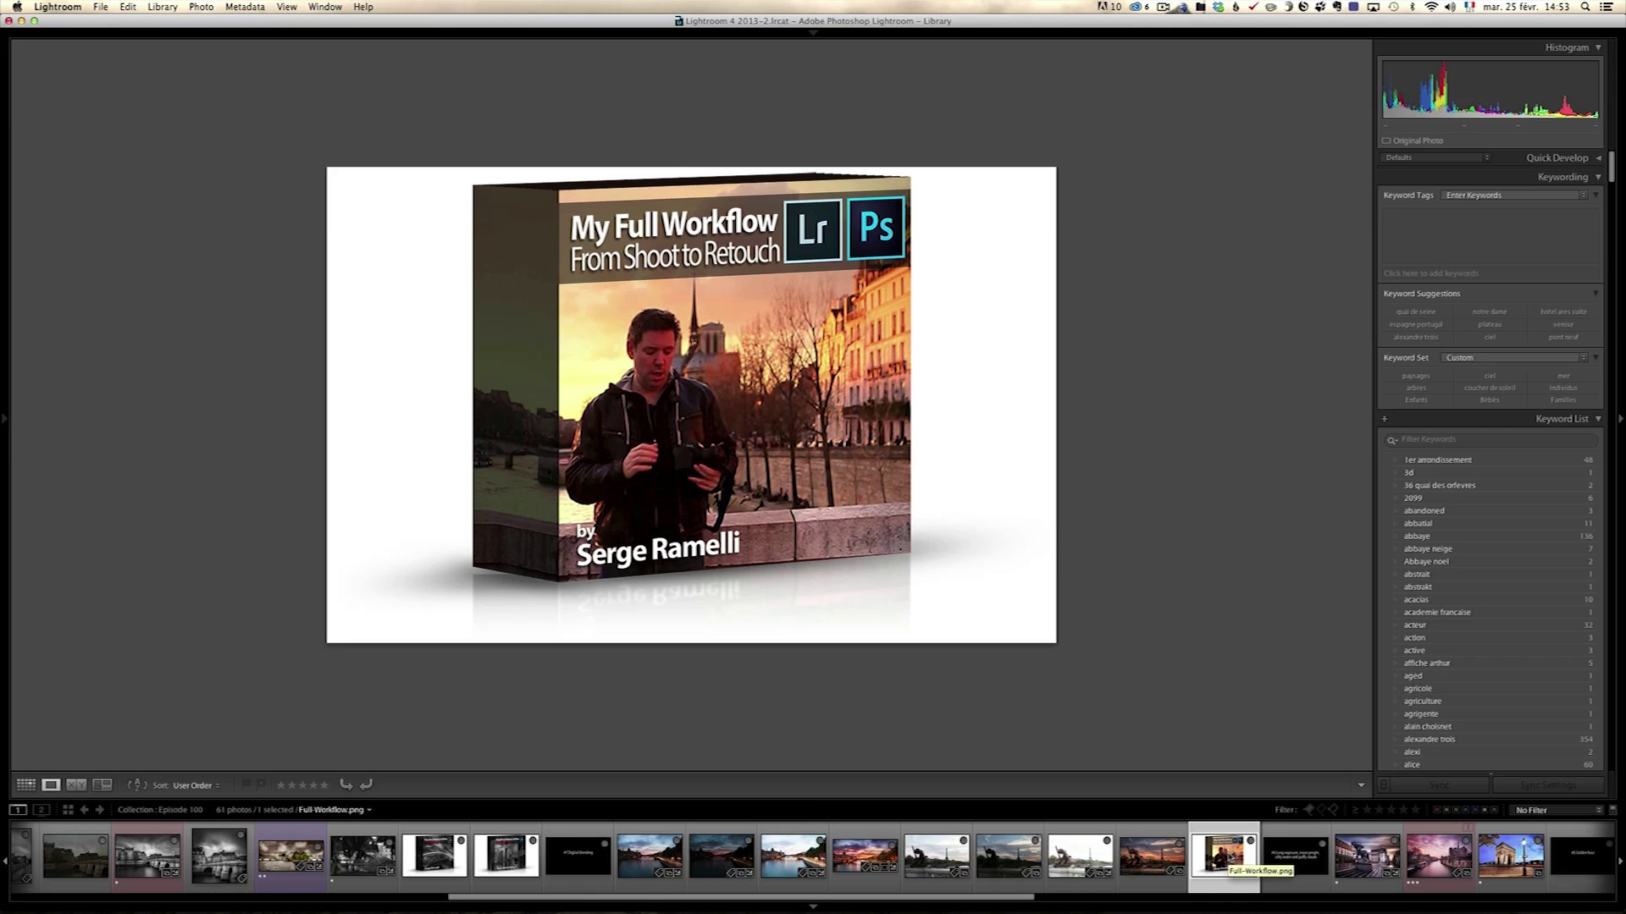
Return to the tip slide 7-digit.jpg and review the river bridge exposures against the blended sunset photo again
left_click(592, 856)
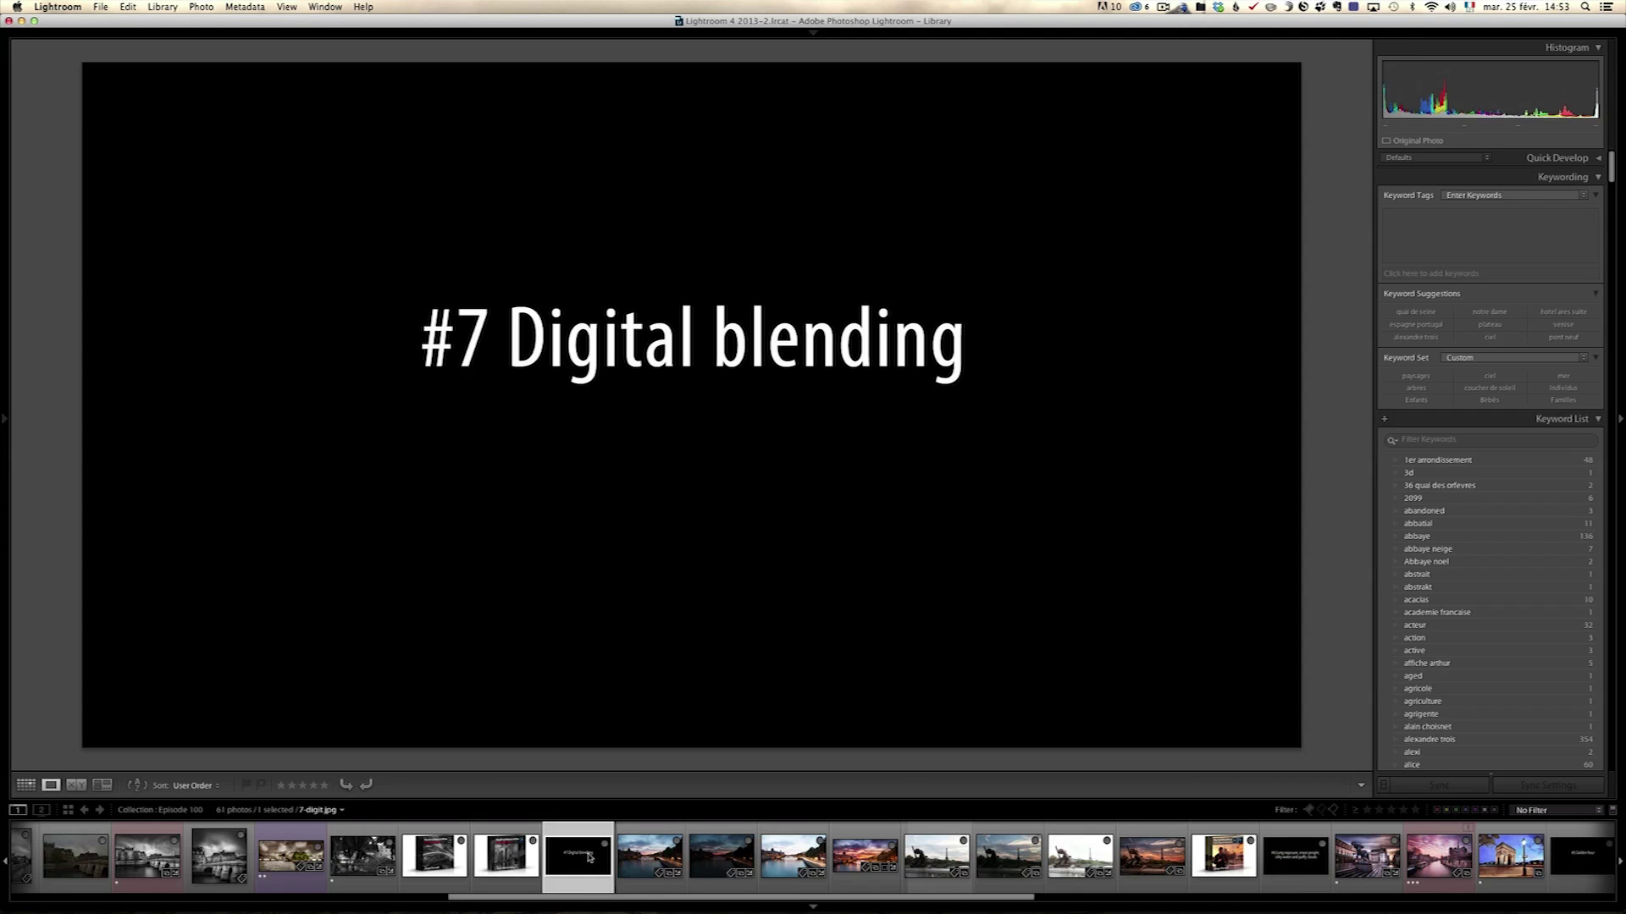
left_click(622, 853)
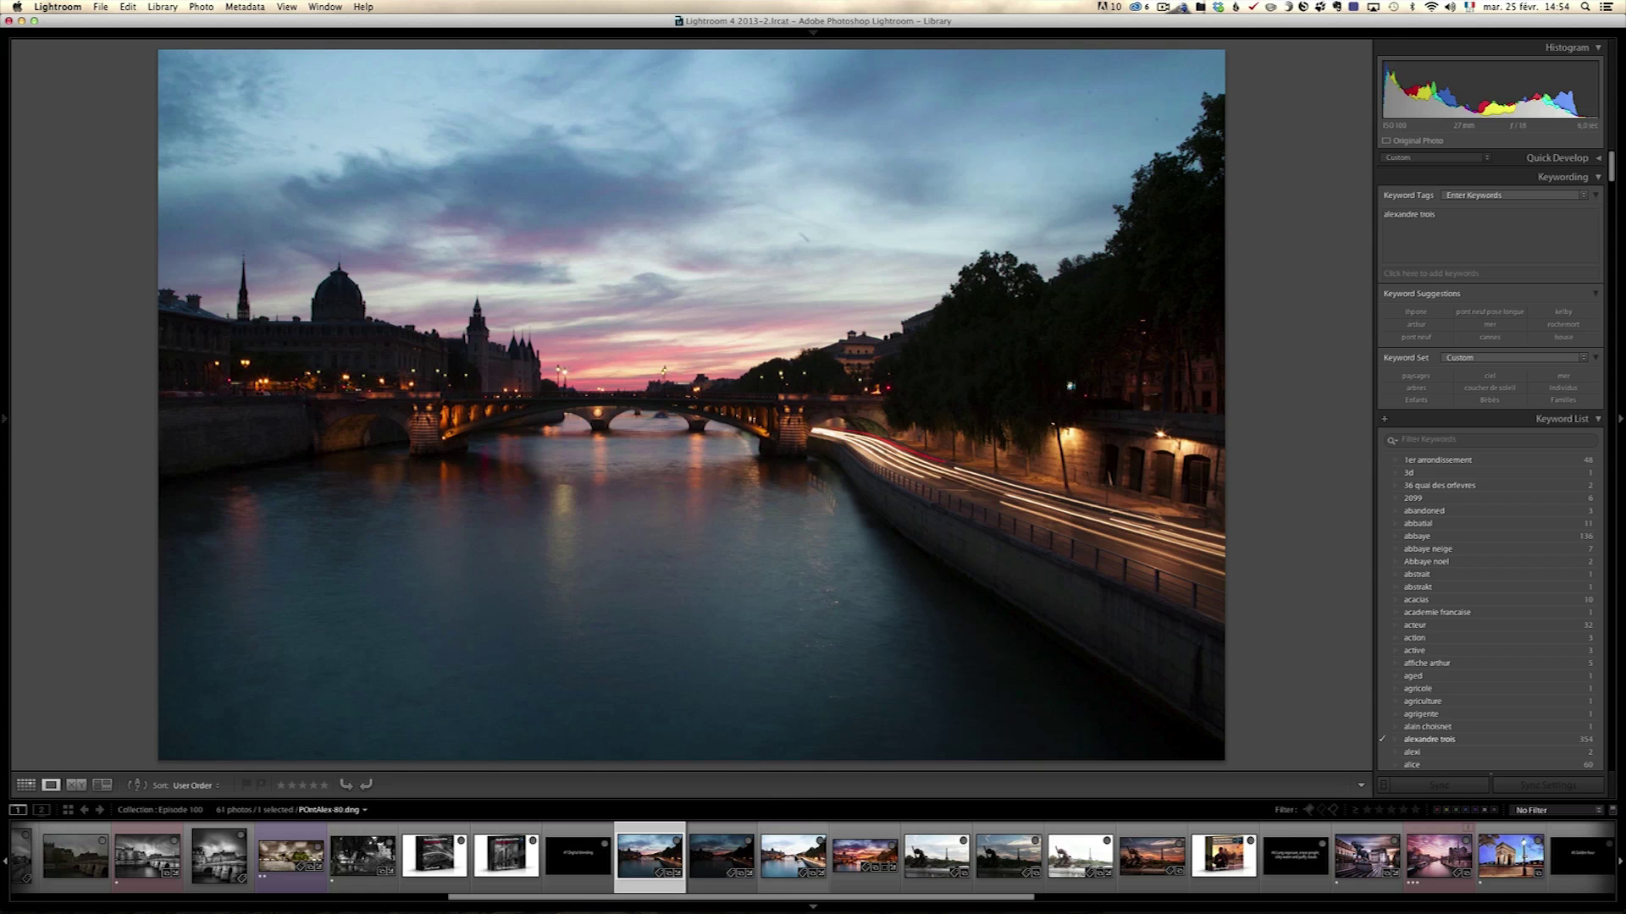
left_click(793, 855)
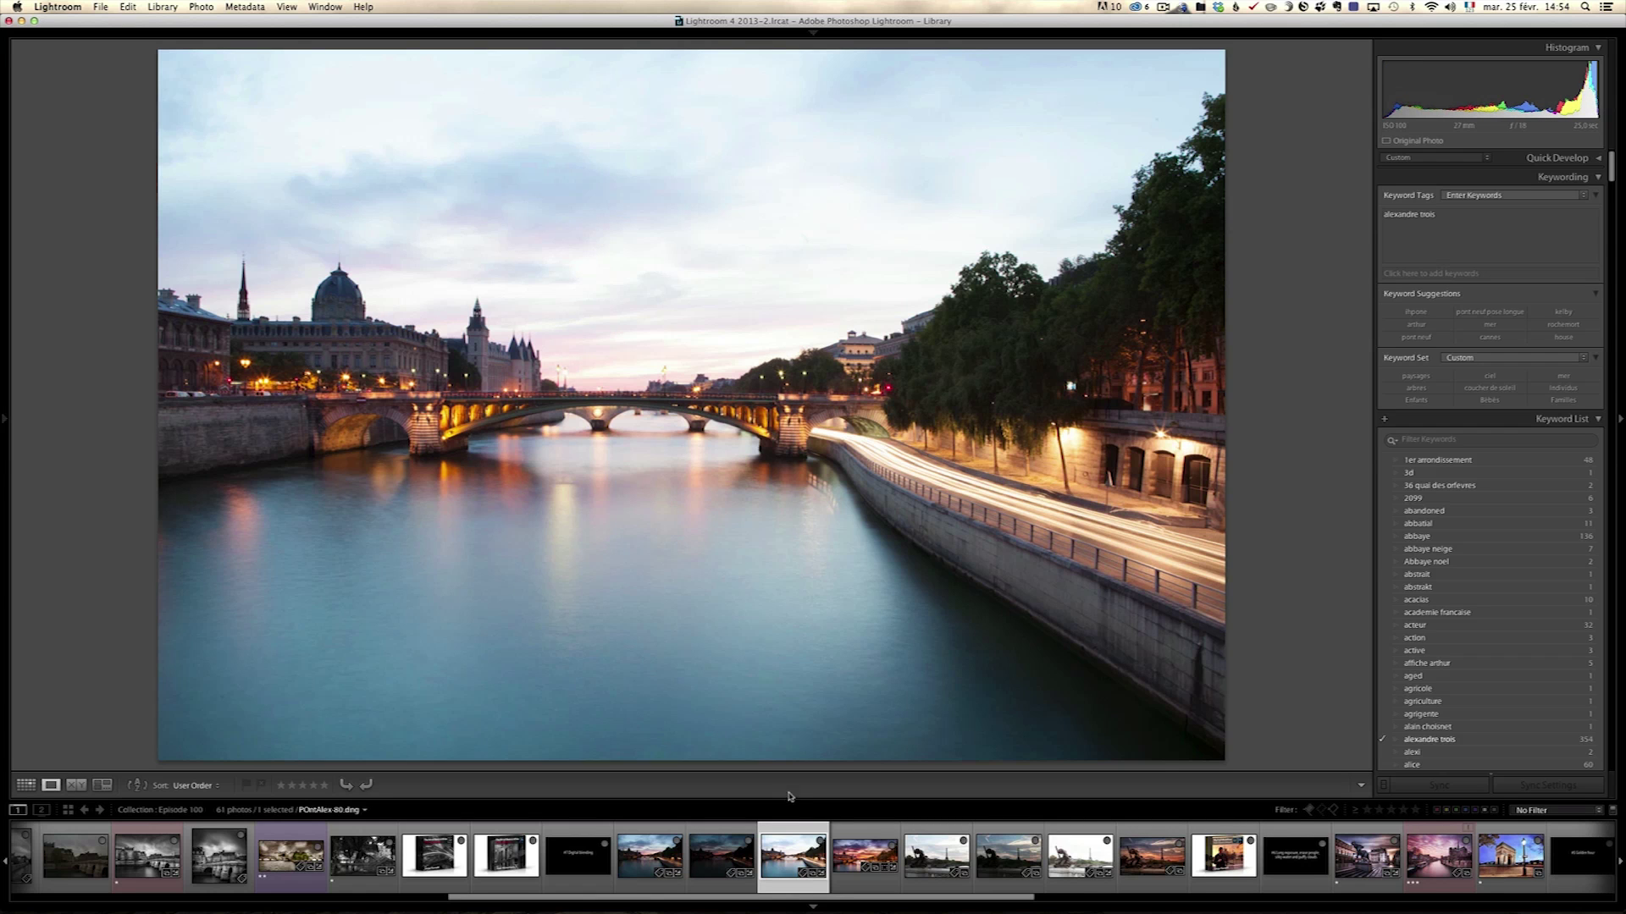
left_click(721, 857)
left_click(877, 849)
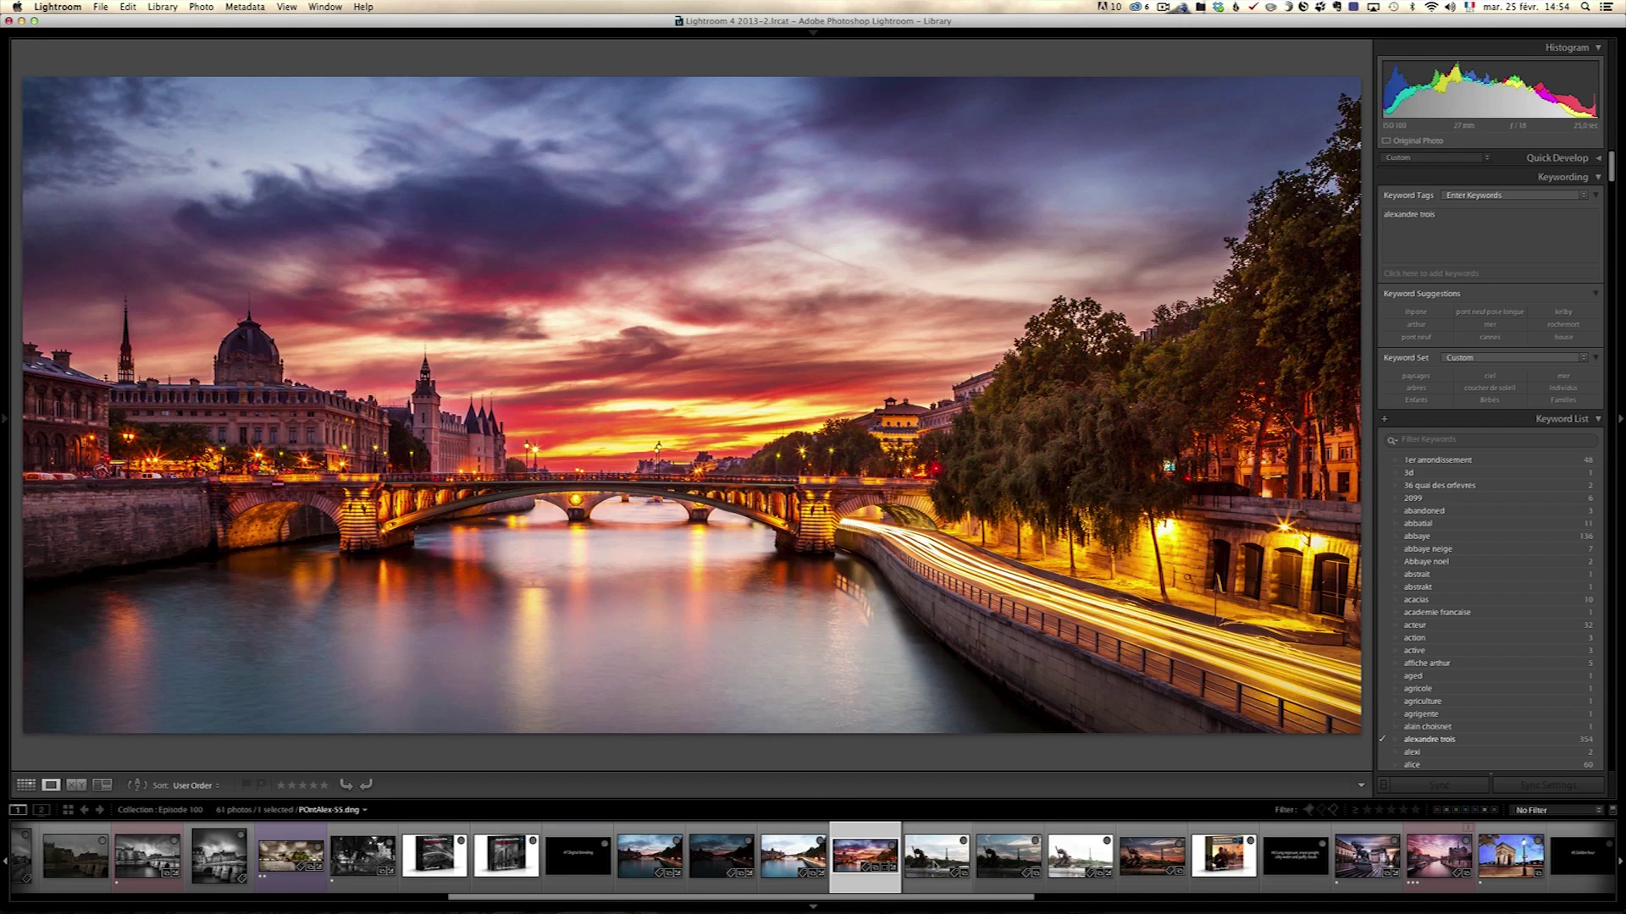
Review the dark and bright Eiffel Tower statue exposures and their blended sunset version again
left_click(1007, 855)
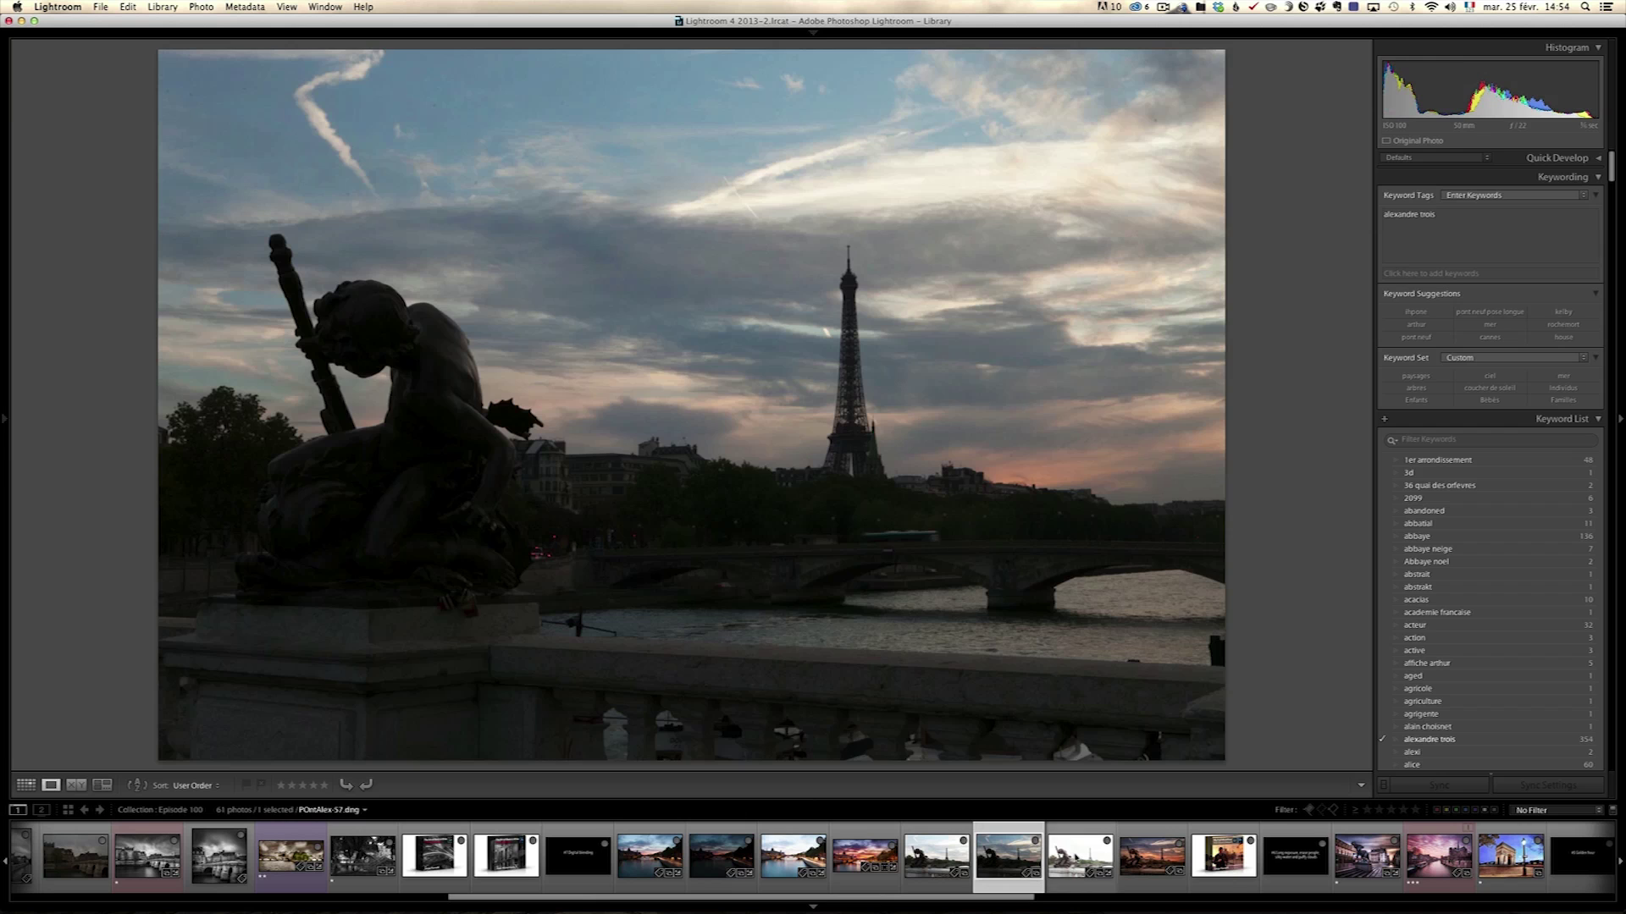
left_click(1080, 855)
left_click(1145, 857)
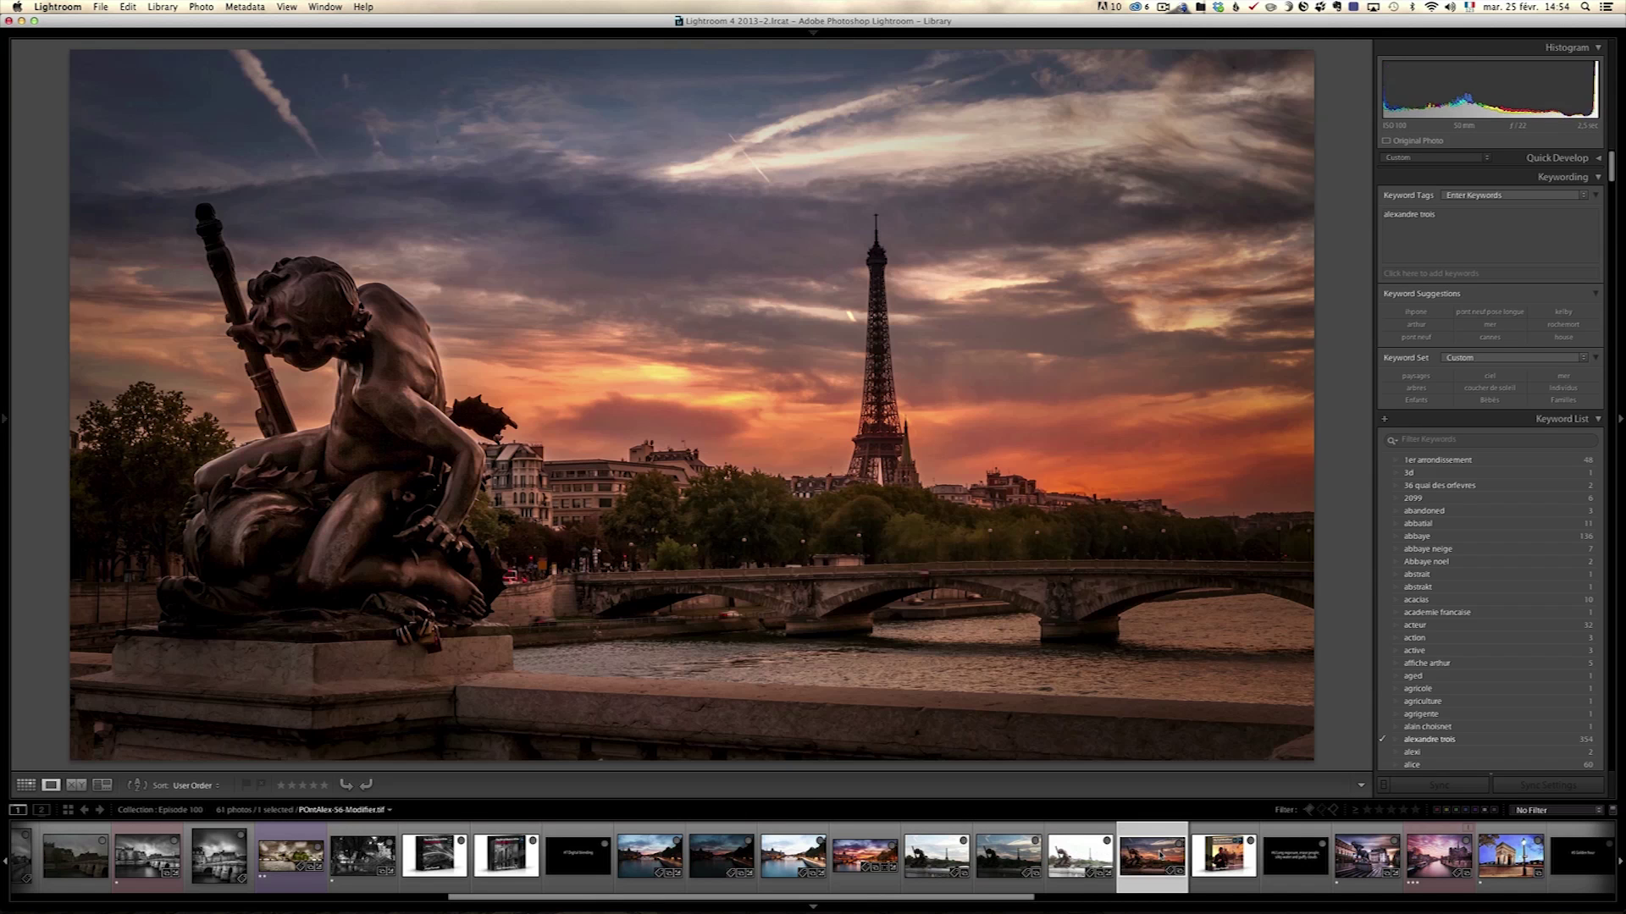
Show the tip slide 6-long.jpg and the example OrsayMuseumLongExposure-1.tif with the photo info overlay turned on
left_click_drag(1029, 901, 1043, 901)
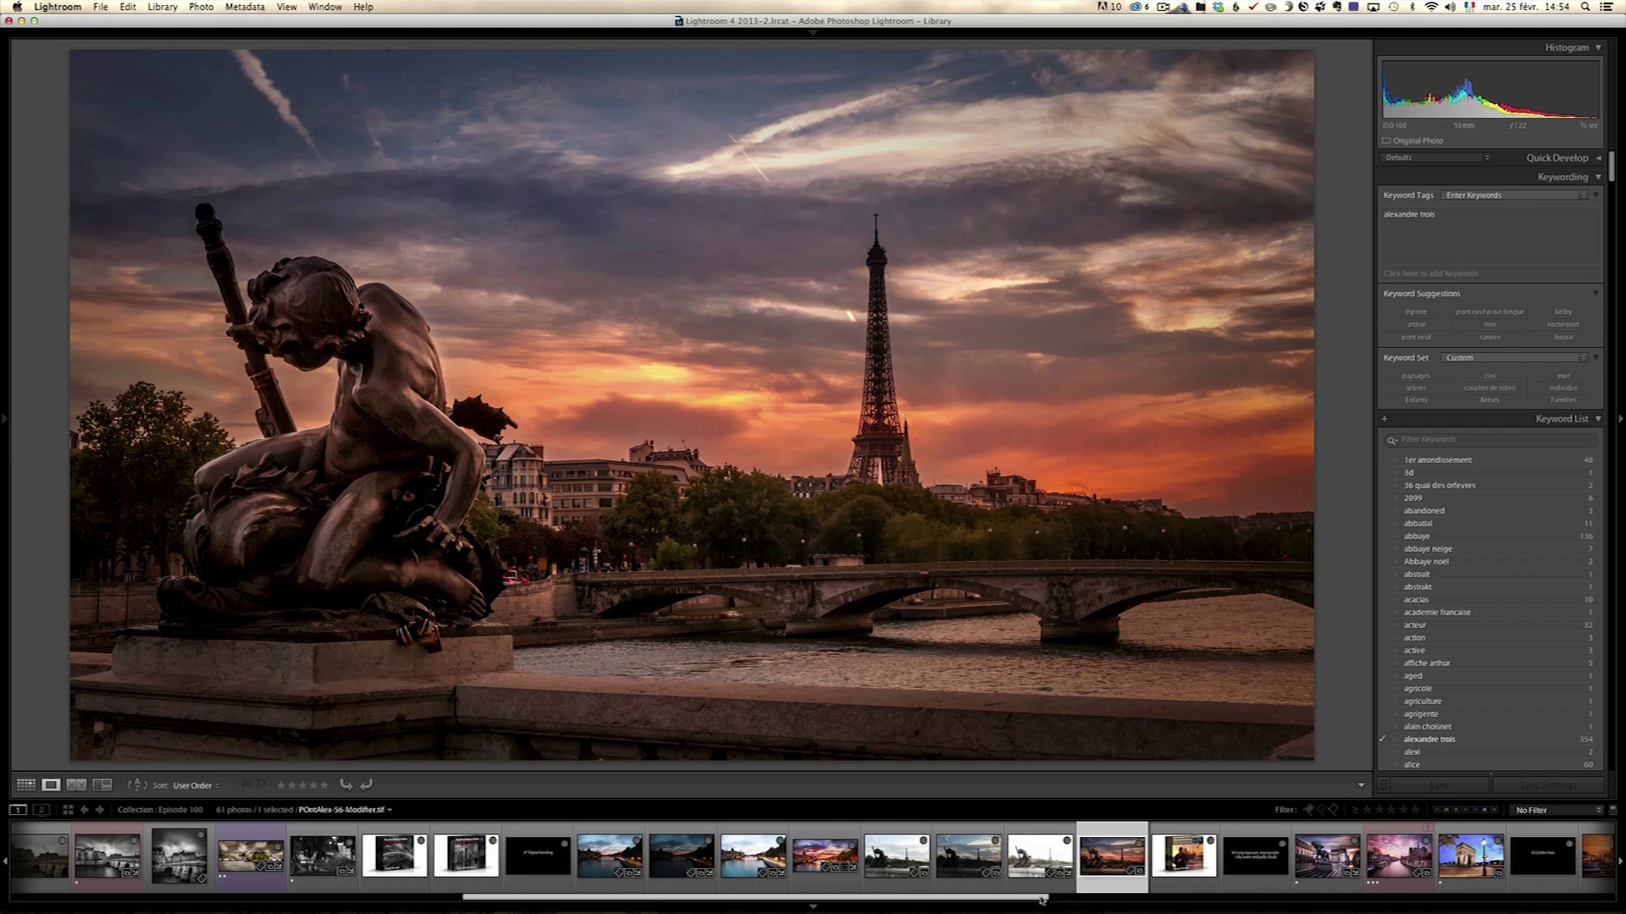
left_click(1233, 865)
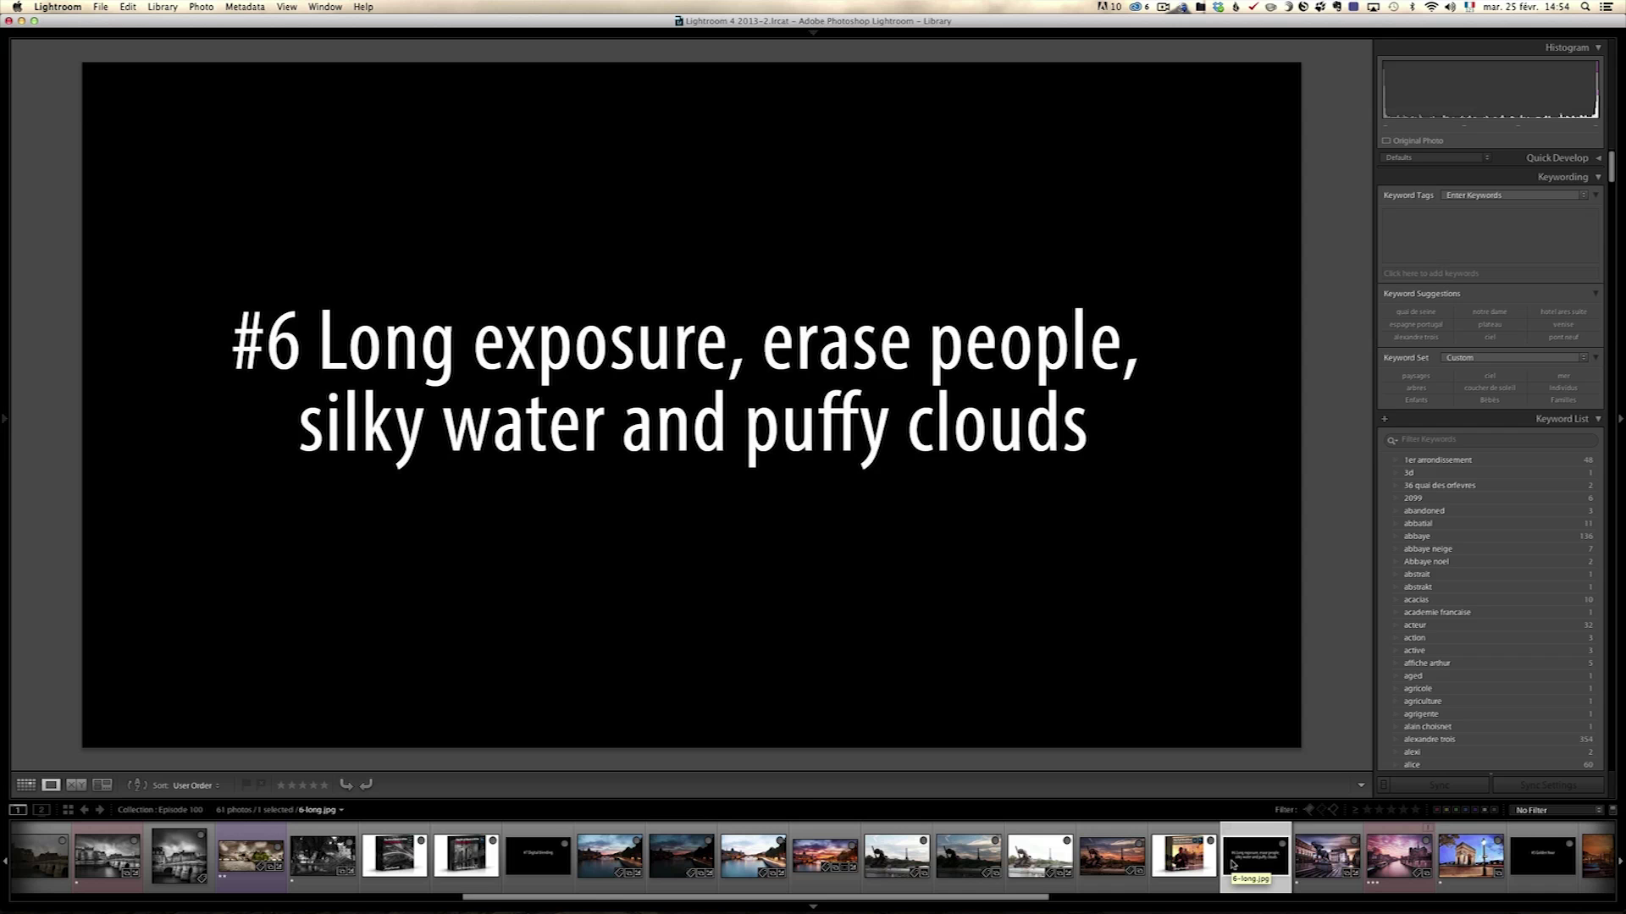
key("Right")
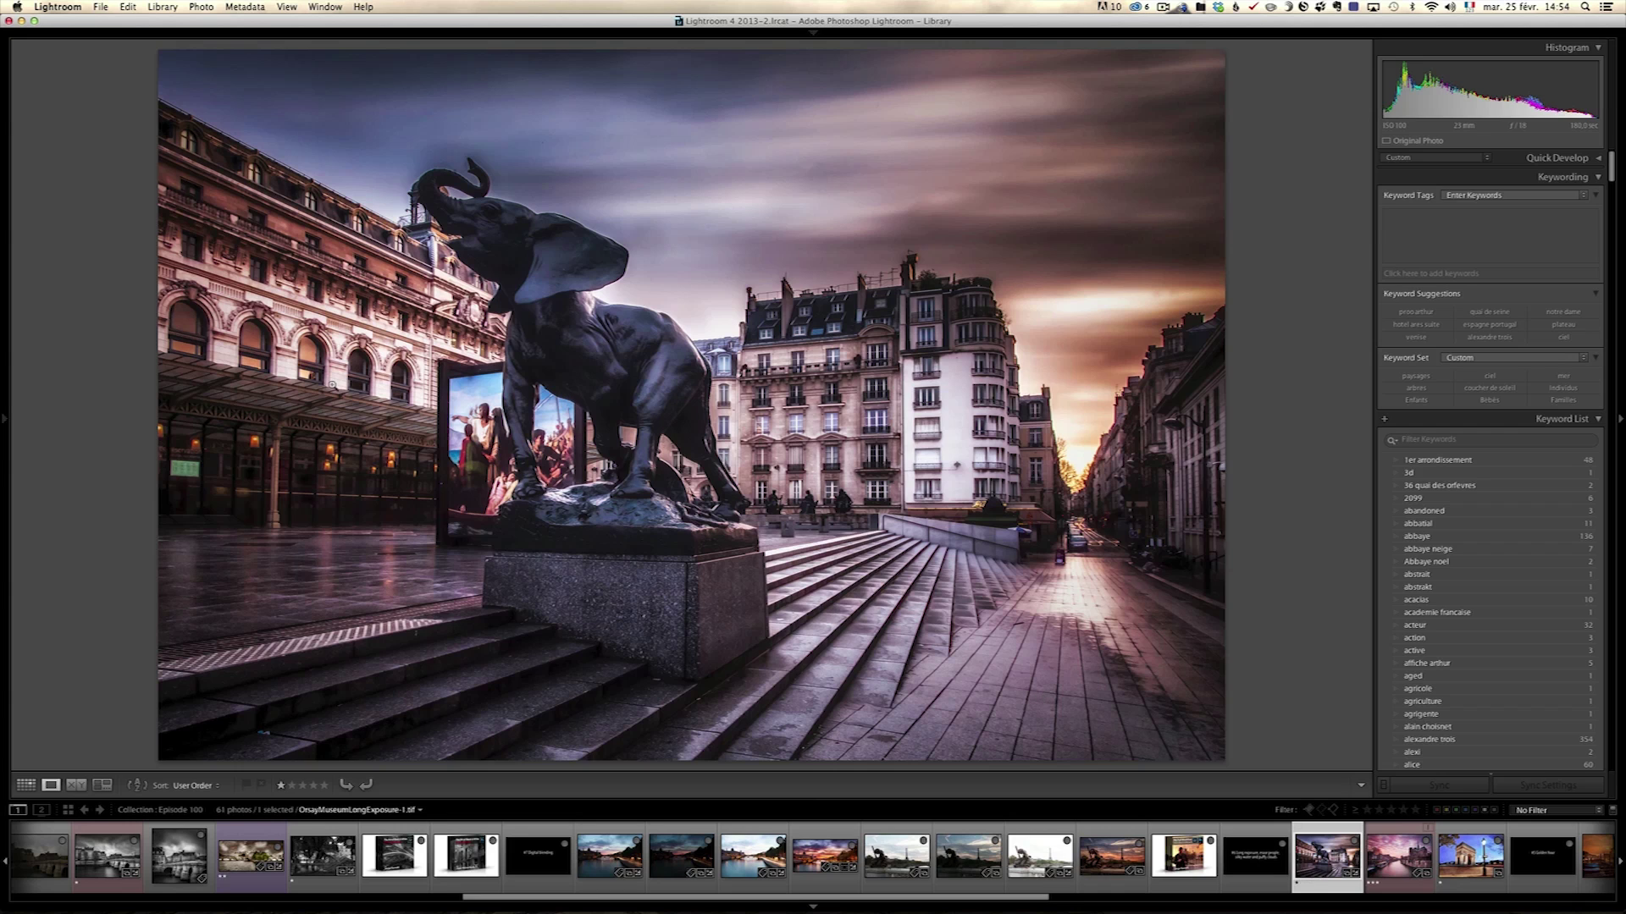
key("i")
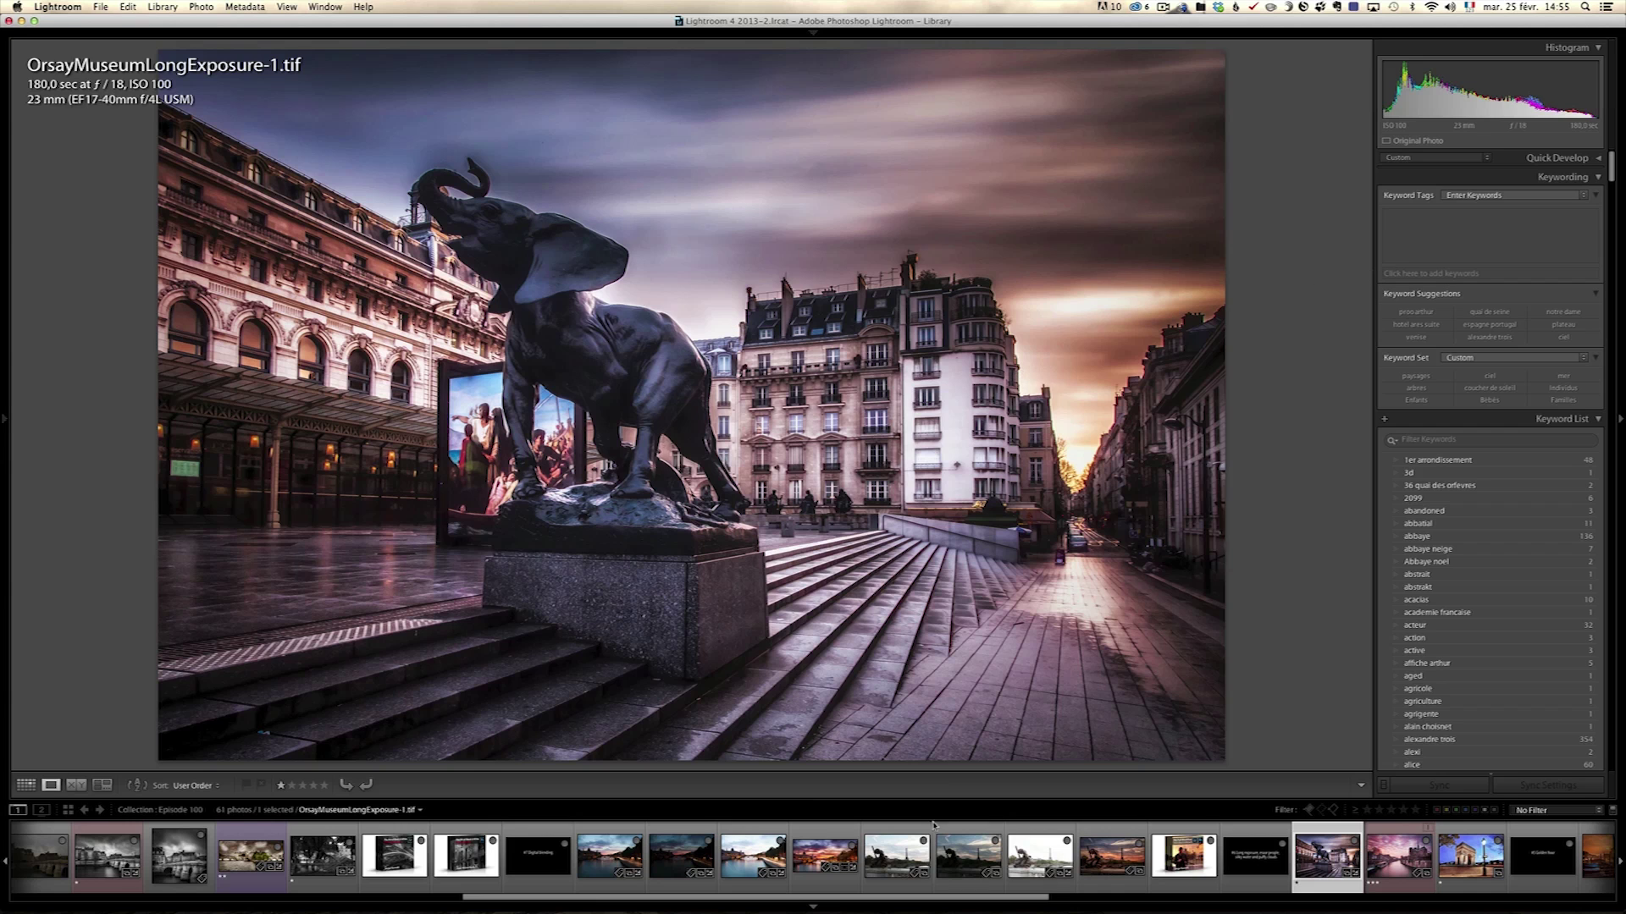
View the long exposures NDseineDhuile-1.jpg and ArcDeTriomphe-100.jpg and return to the tip slide 6-long.jpg
left_click(1399, 857)
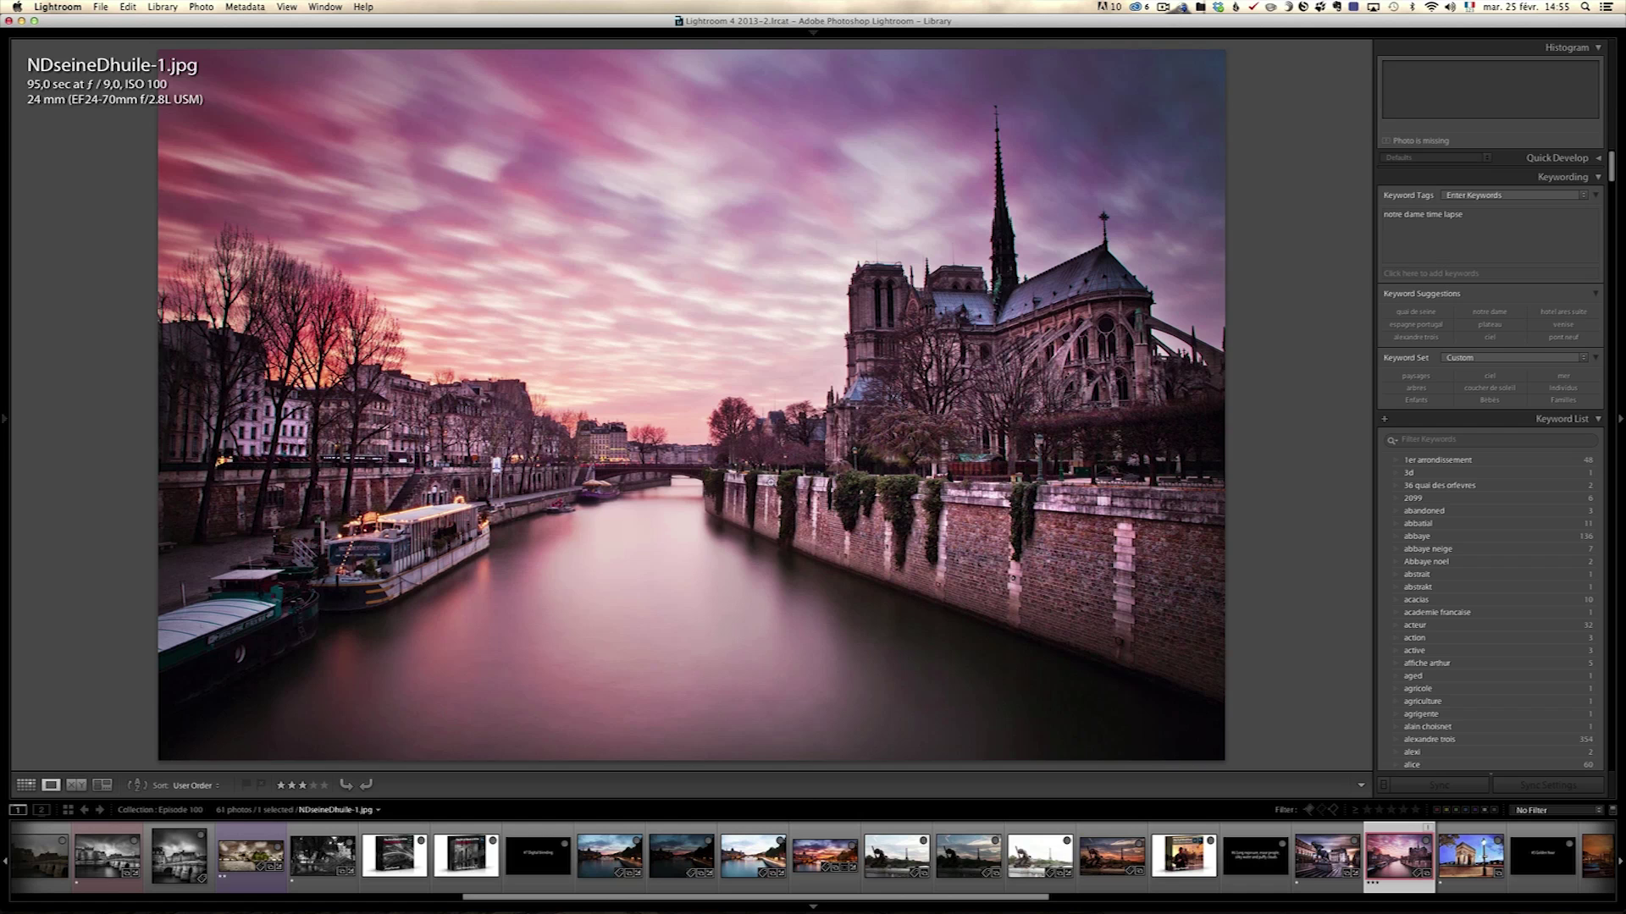
key("Right")
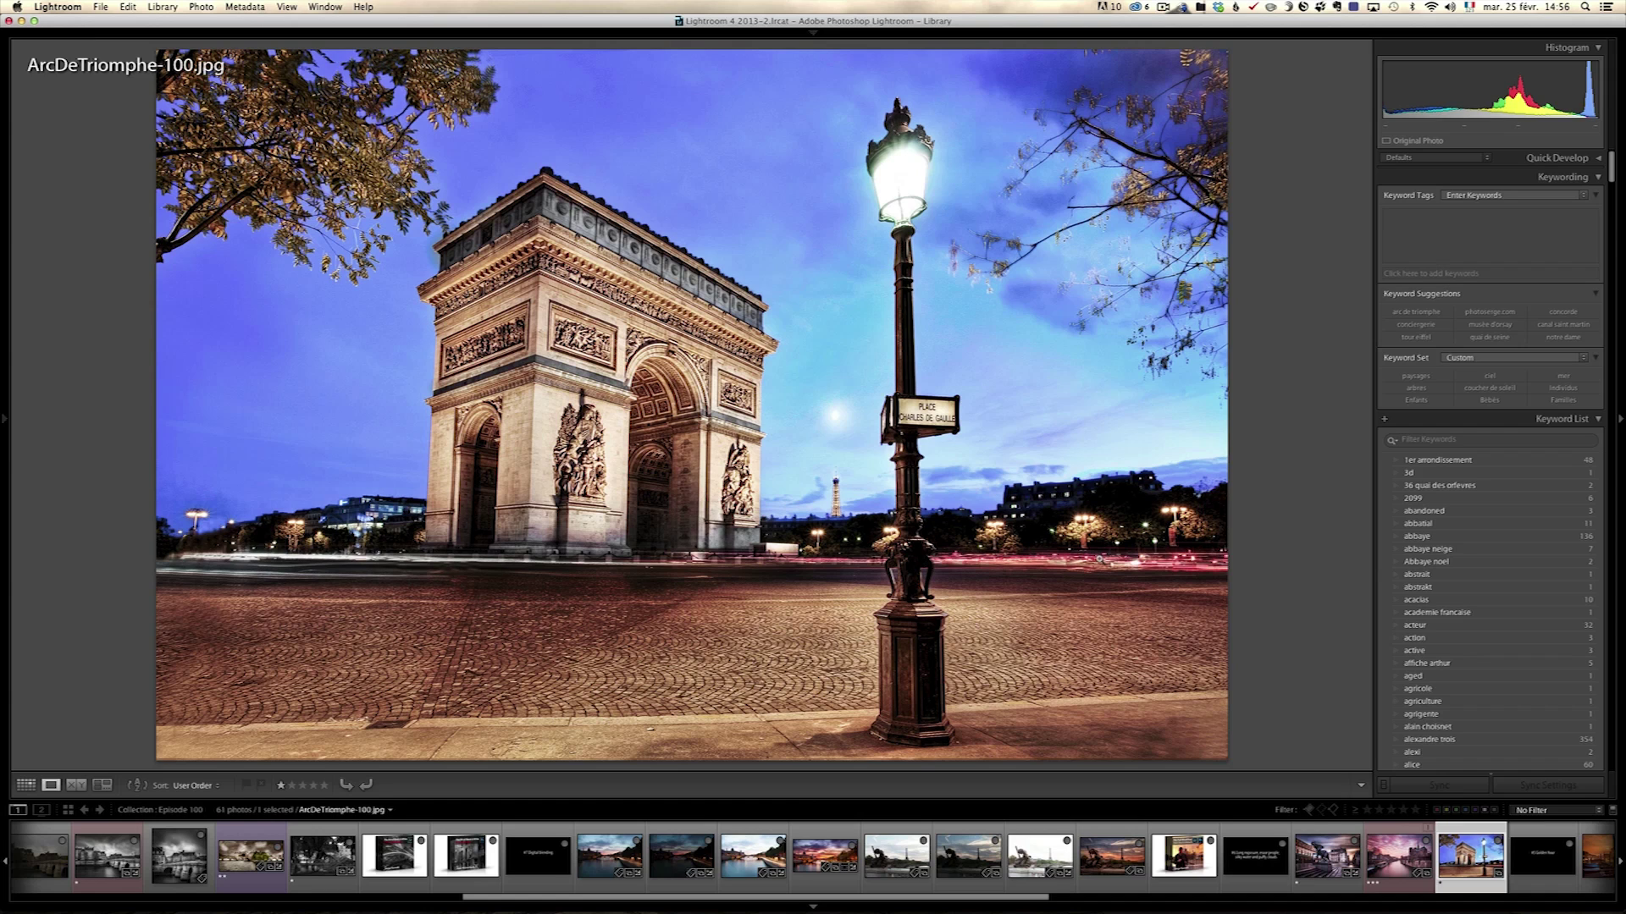
left_click(1266, 872)
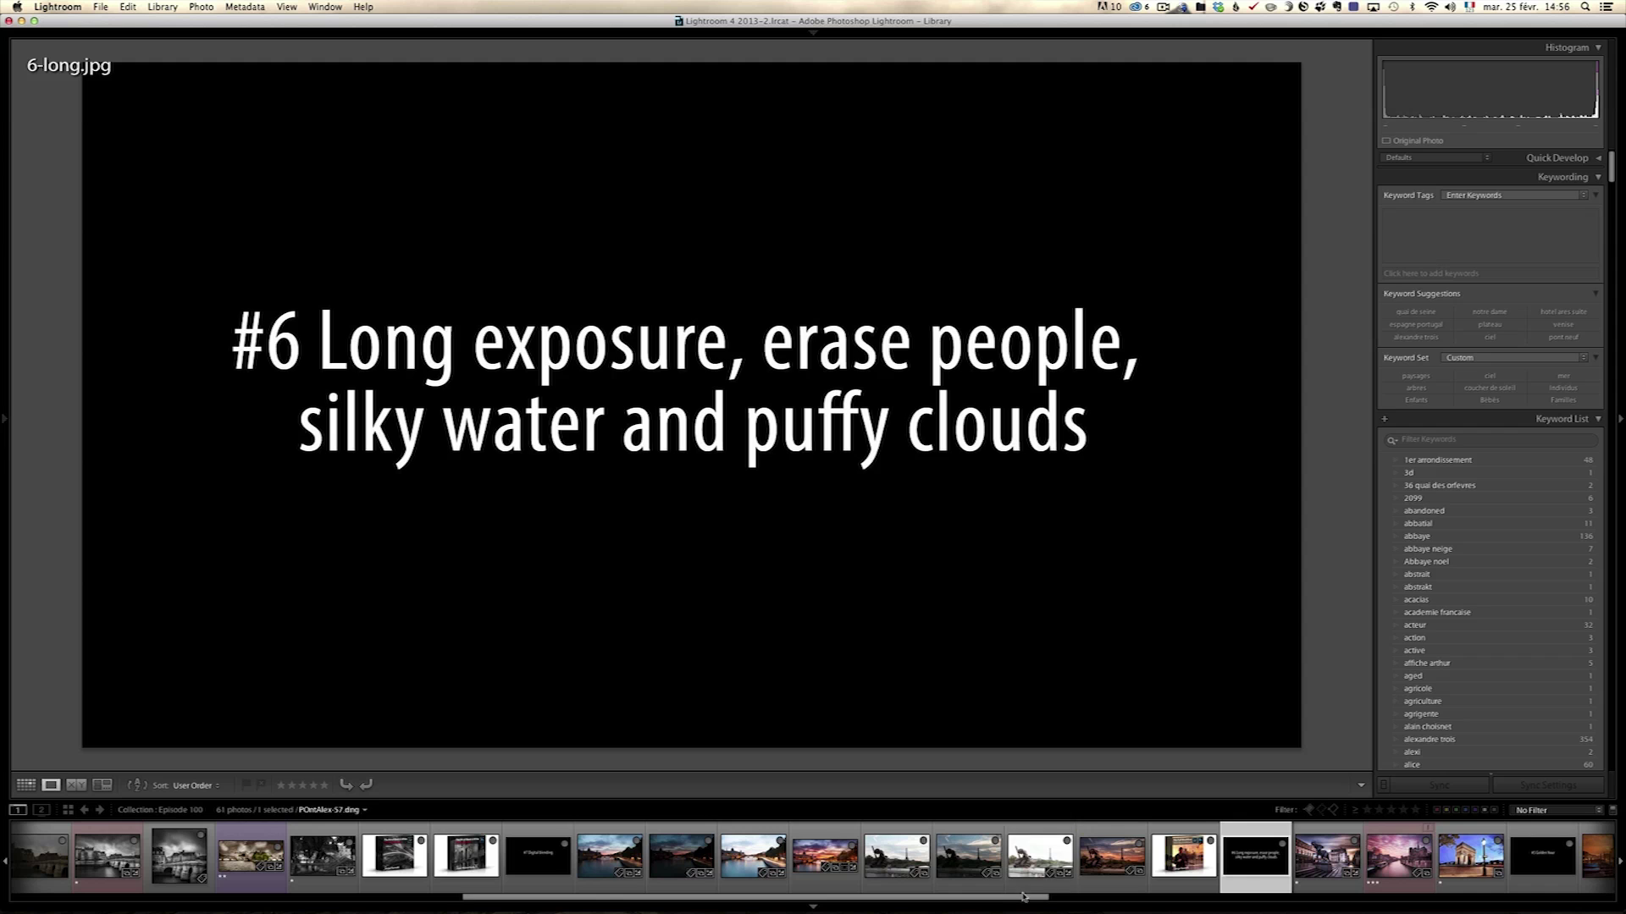
Show the tip slide 5-golden.jpg and its golden hour examples Venize-2.tif, Country-80.psd and SunsetLa-1.dng
left_click_drag(1034, 893, 1196, 897)
left_click(1051, 862)
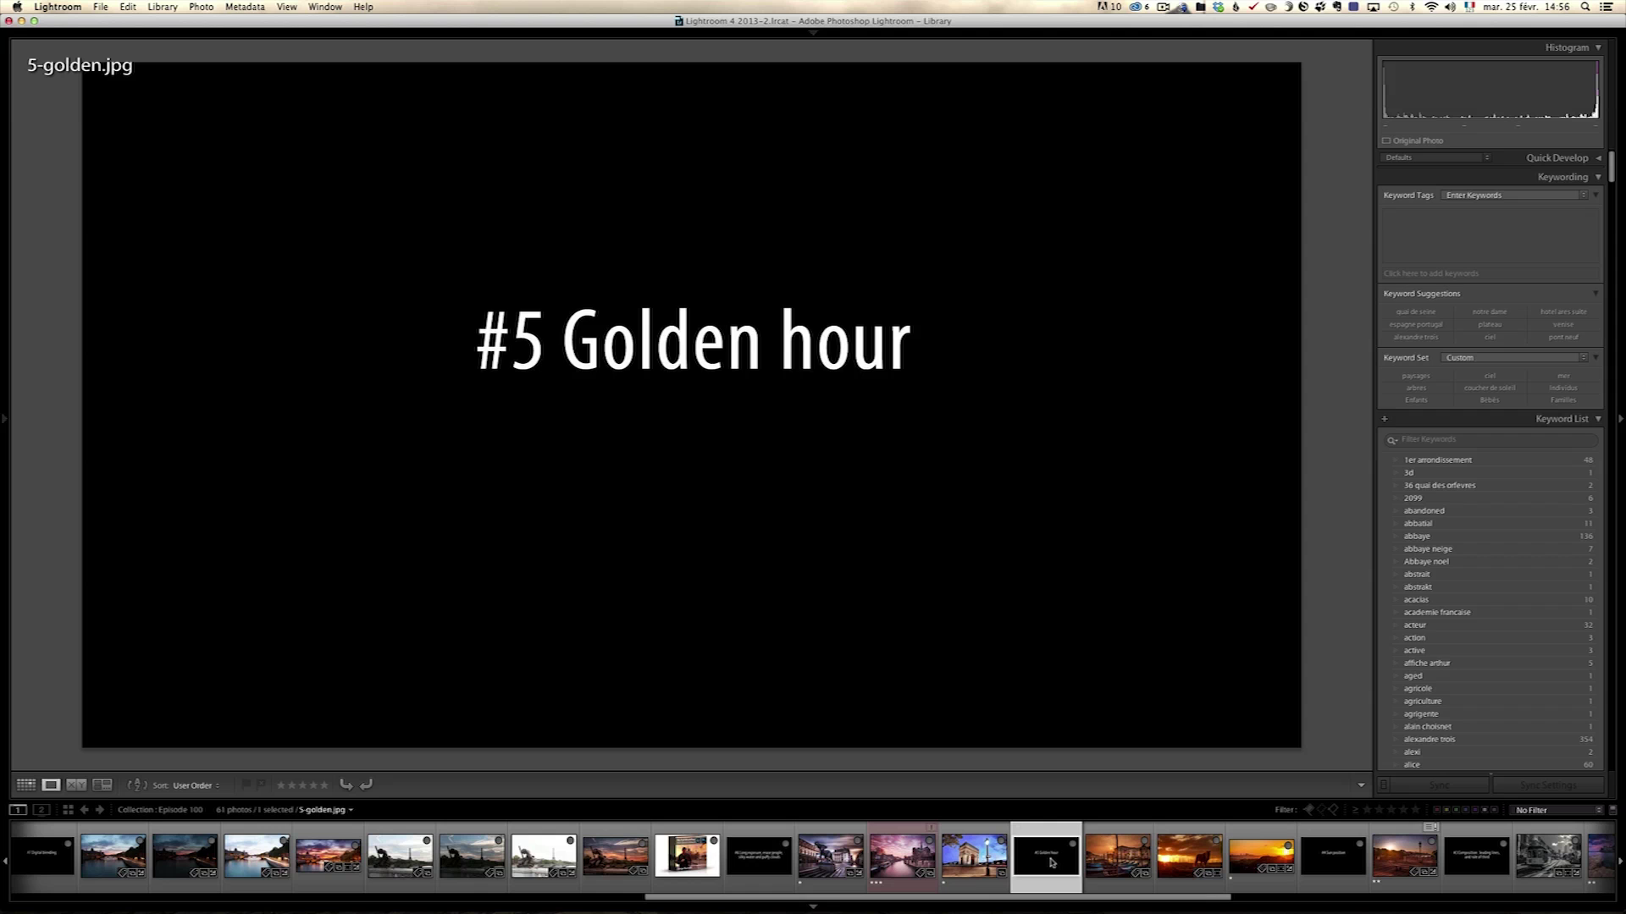
left_click(1113, 859)
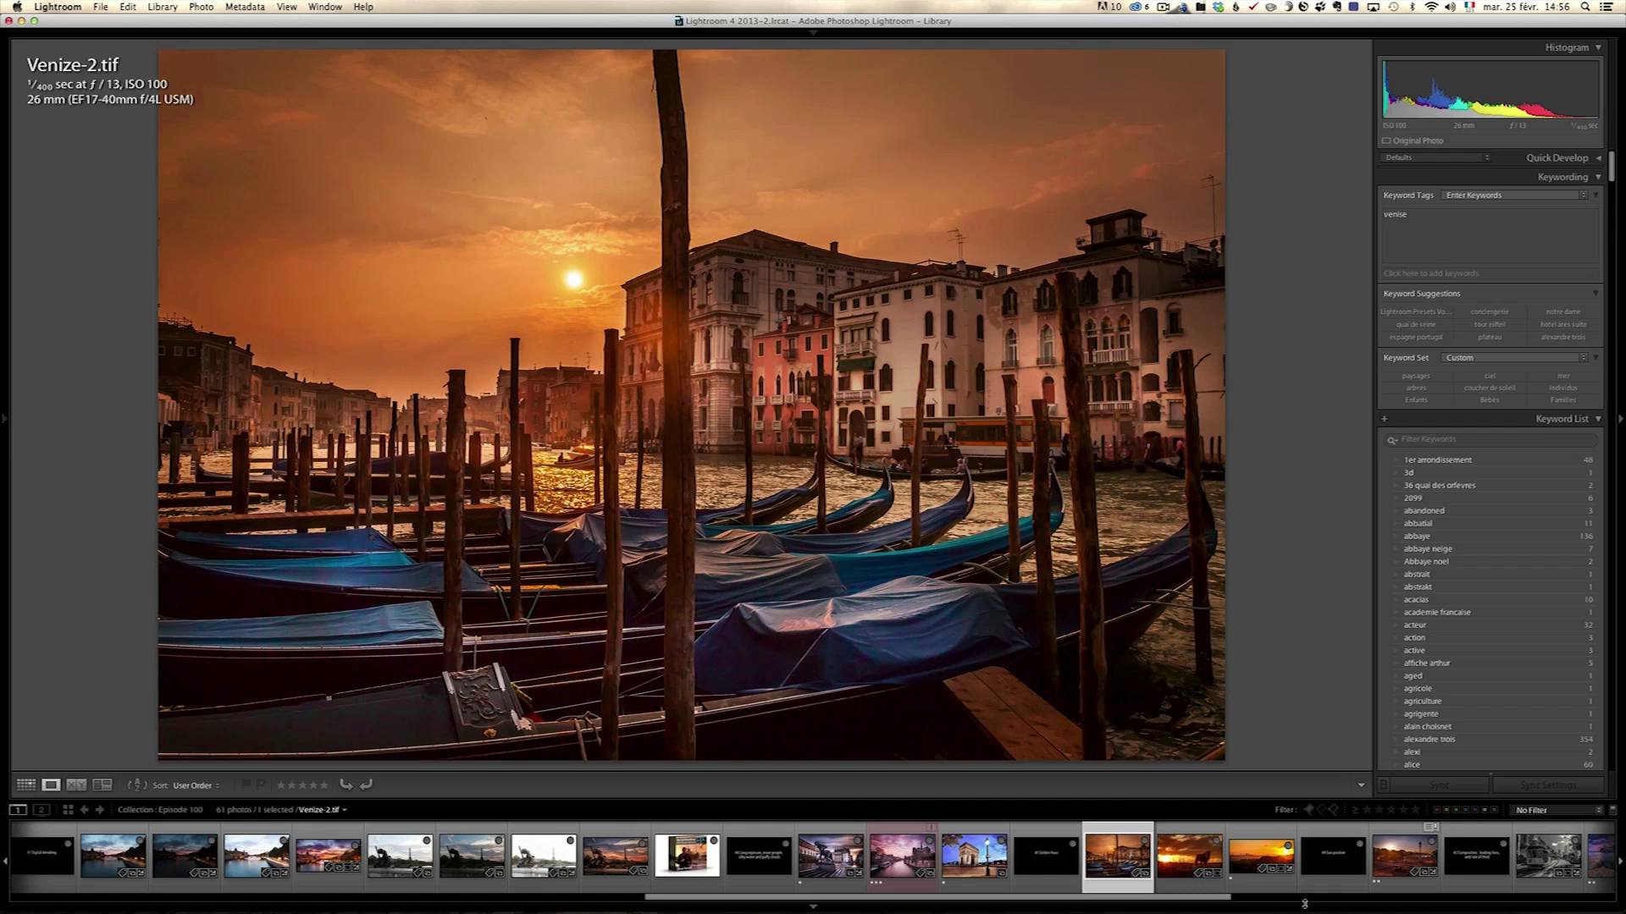
left_click(1179, 844)
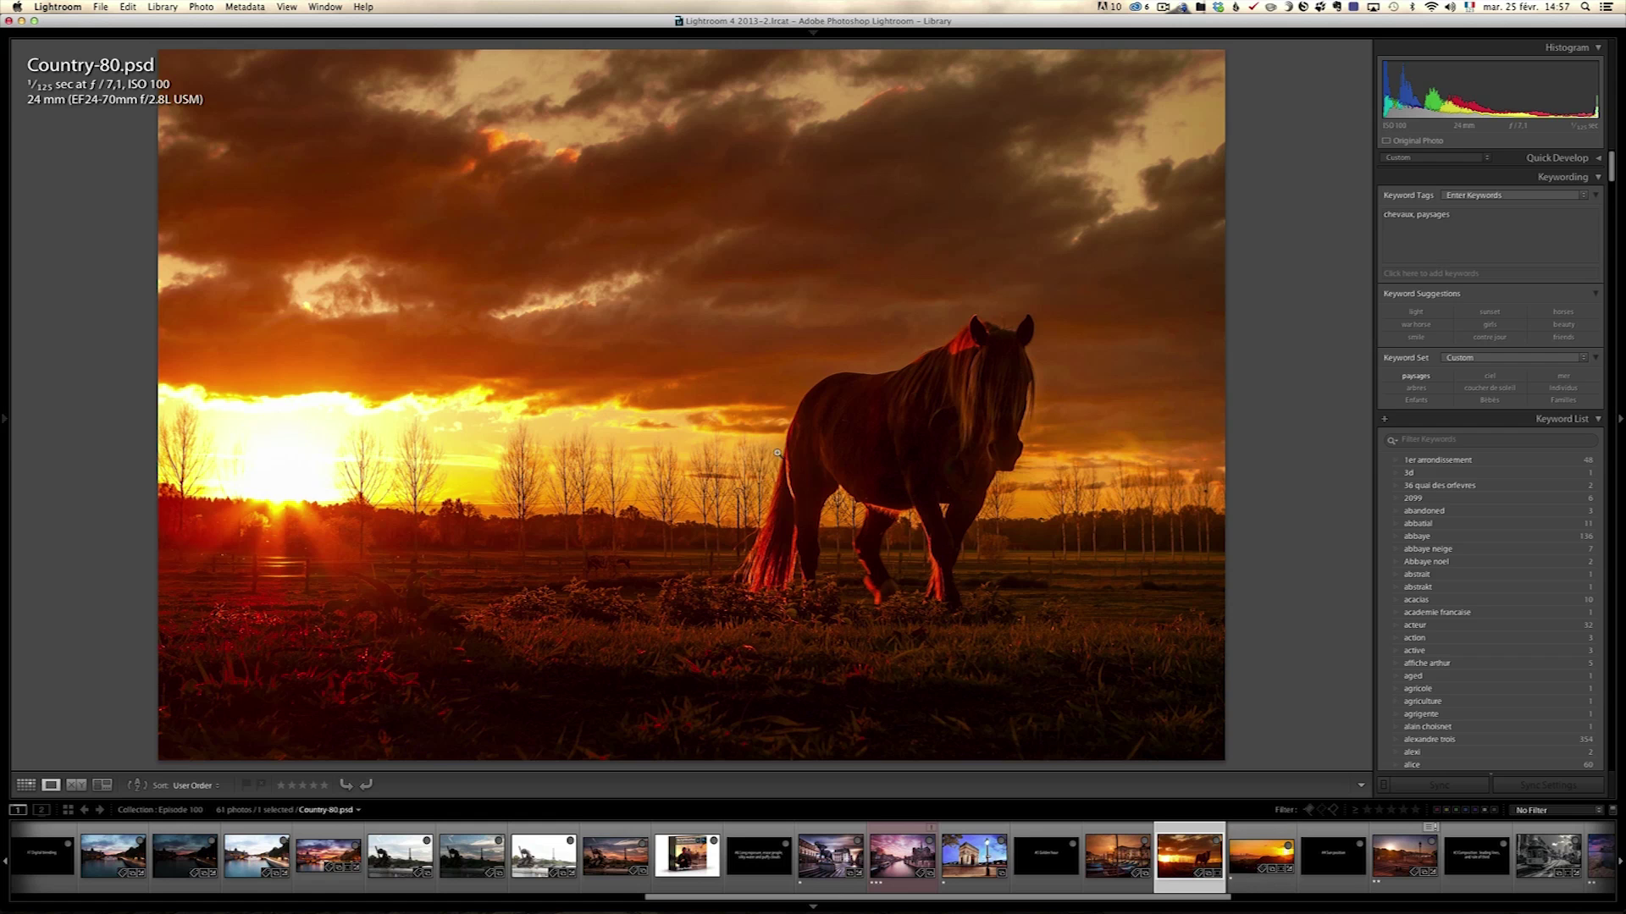
left_click(1261, 859)
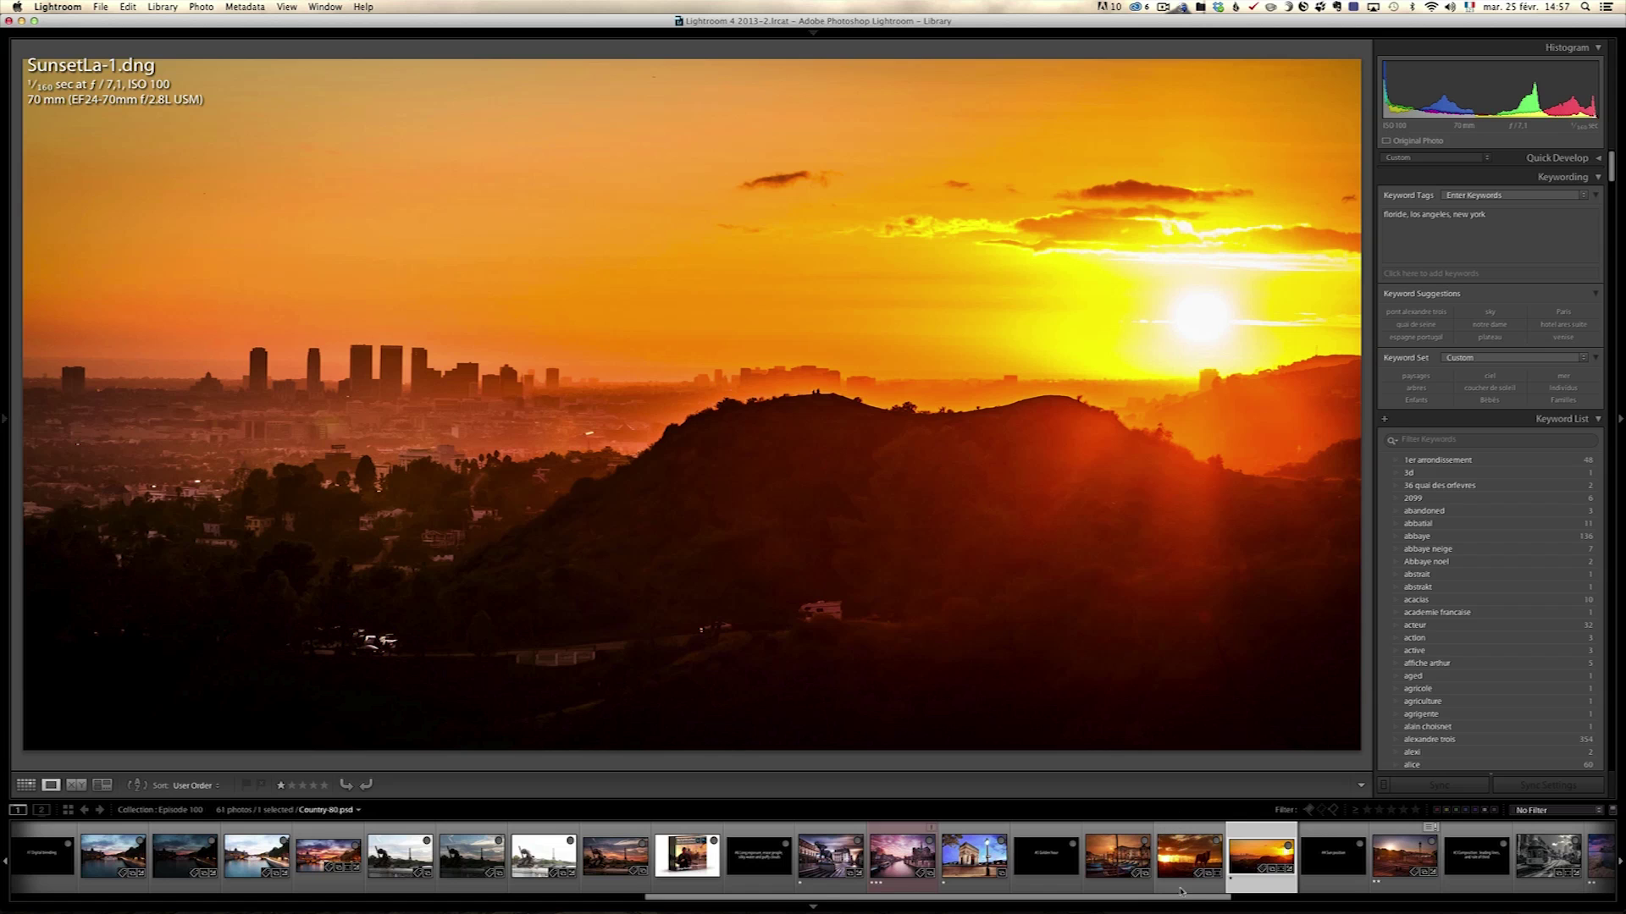
scroll(1194, 900, "down", 5)
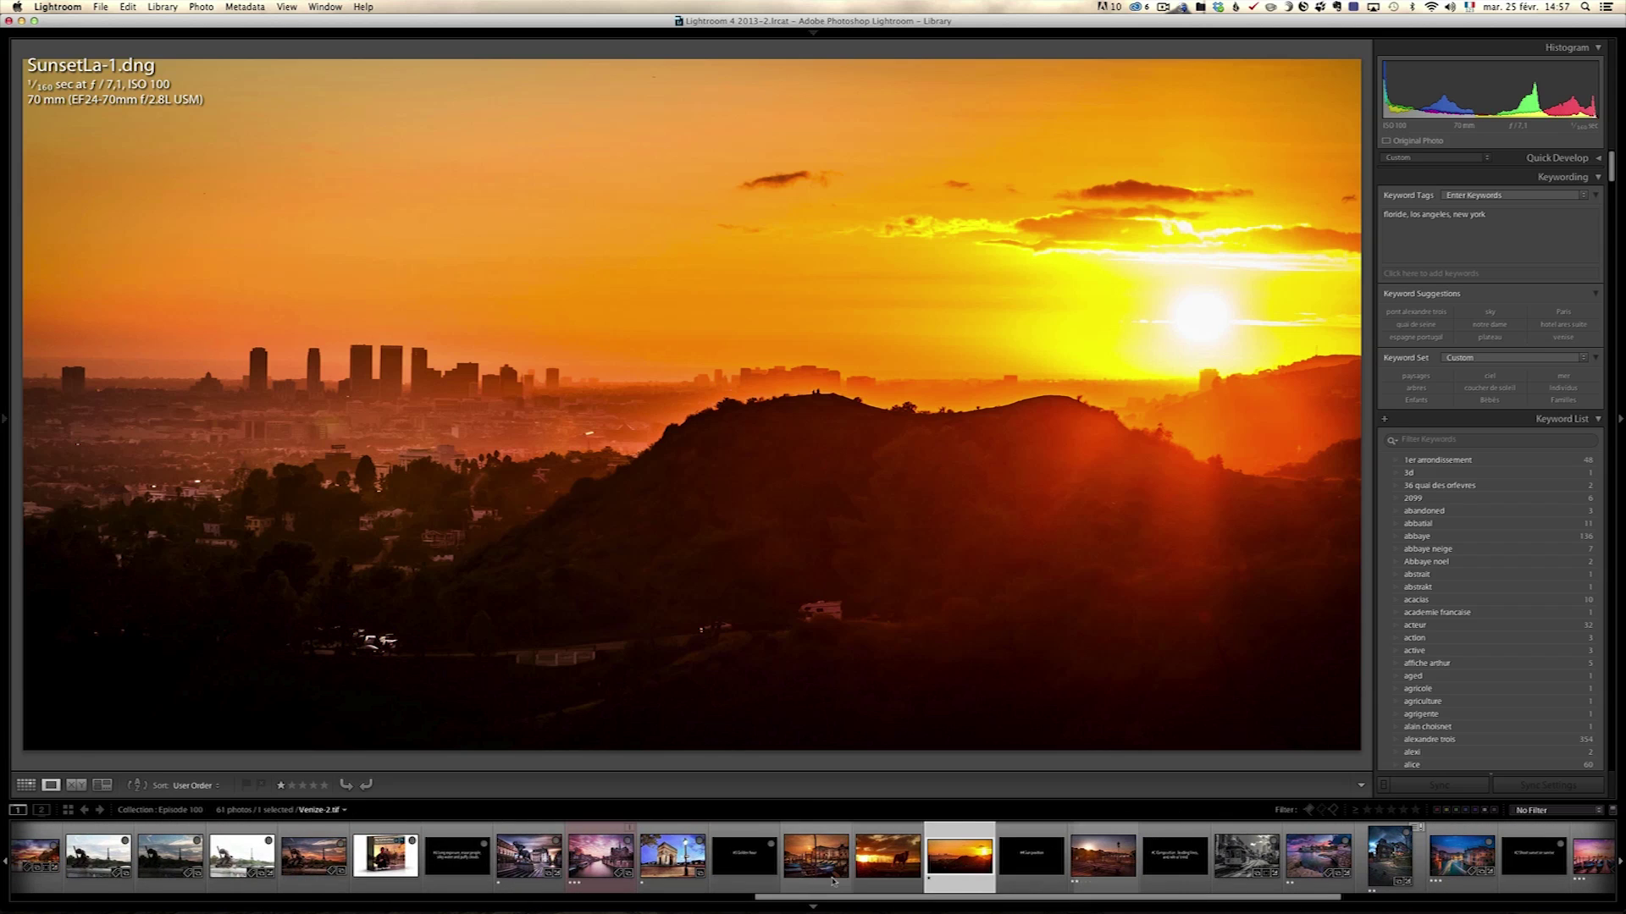
Return to the golden hour slide 5-golden.jpg, and show the slide 4-sunposition.jpg and its example PontArtsMorning.psd
left_click(750, 872)
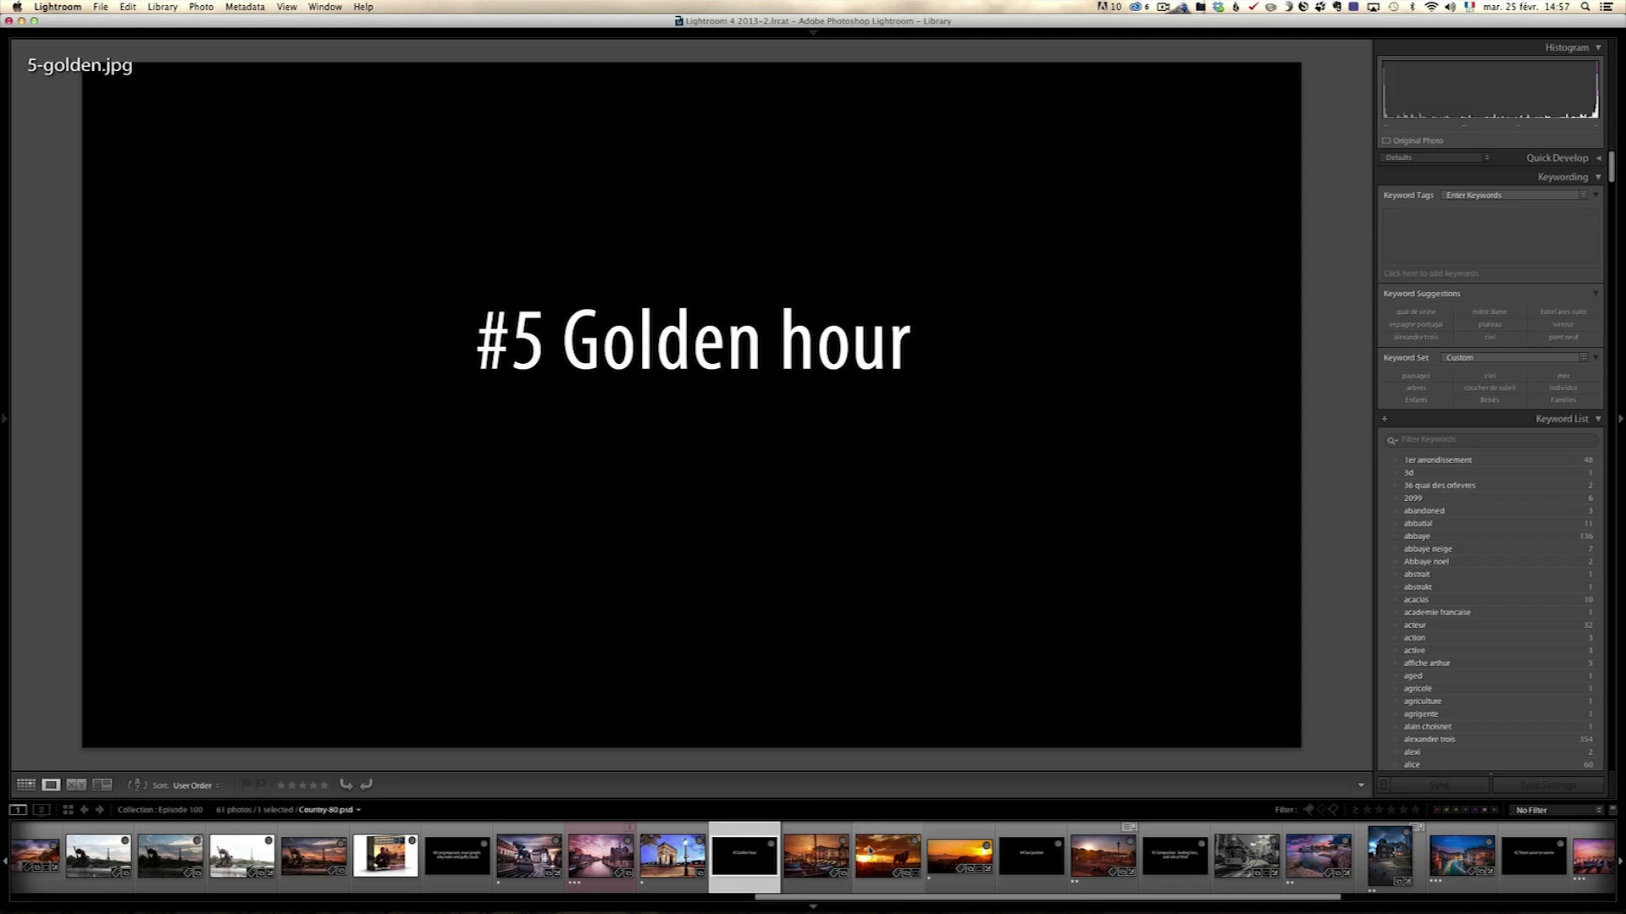
left_click(1014, 862)
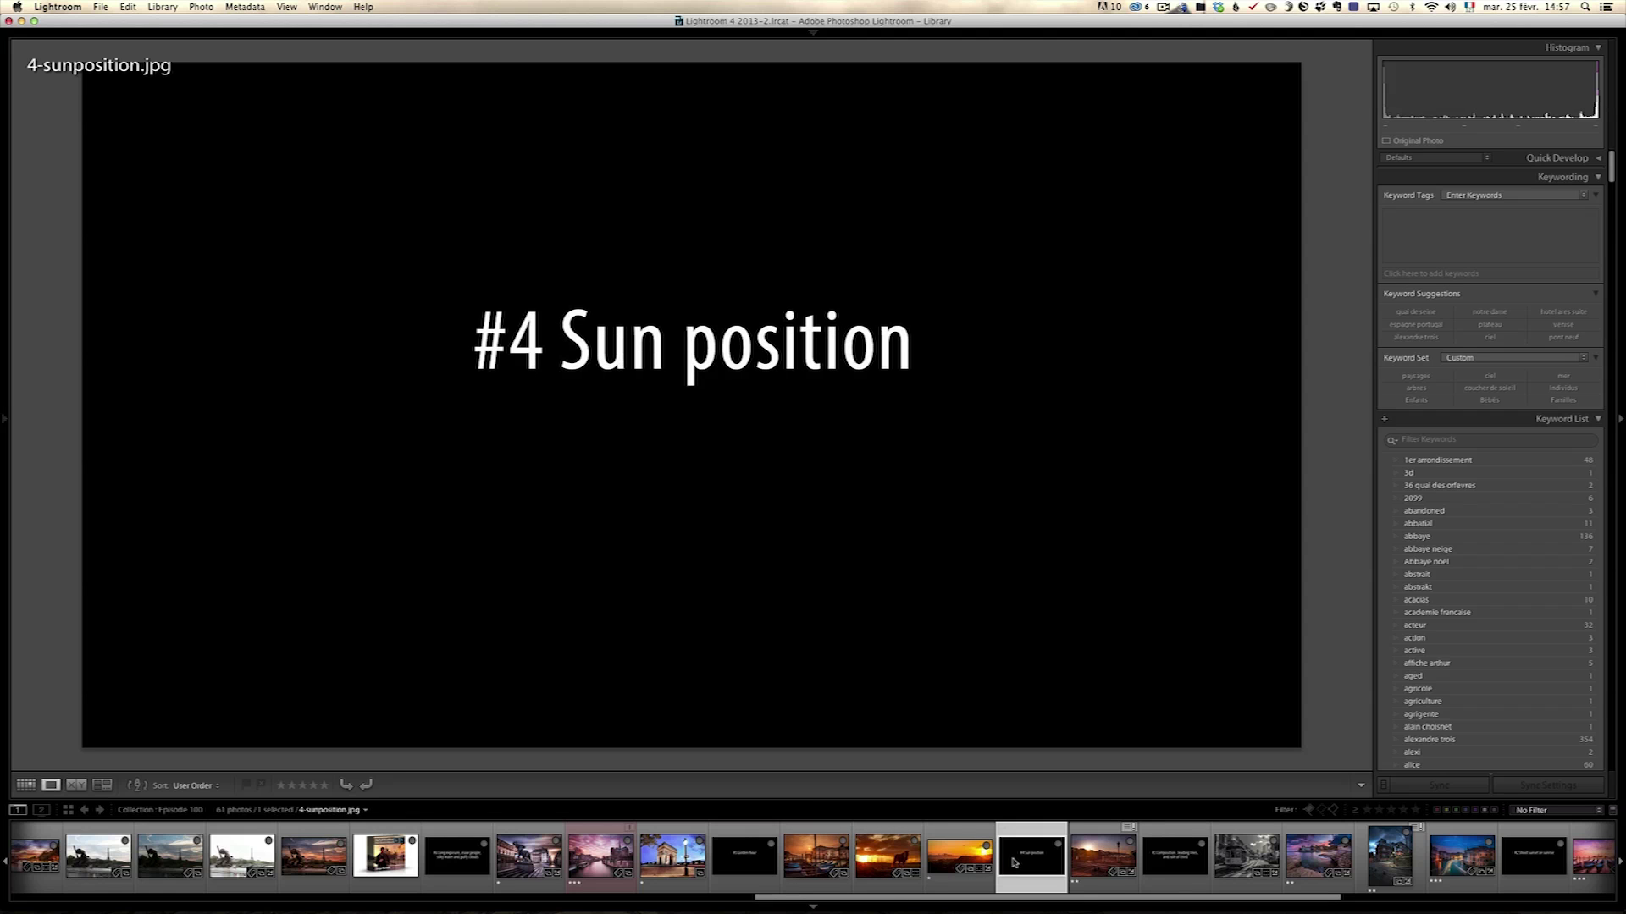
left_click(1104, 859)
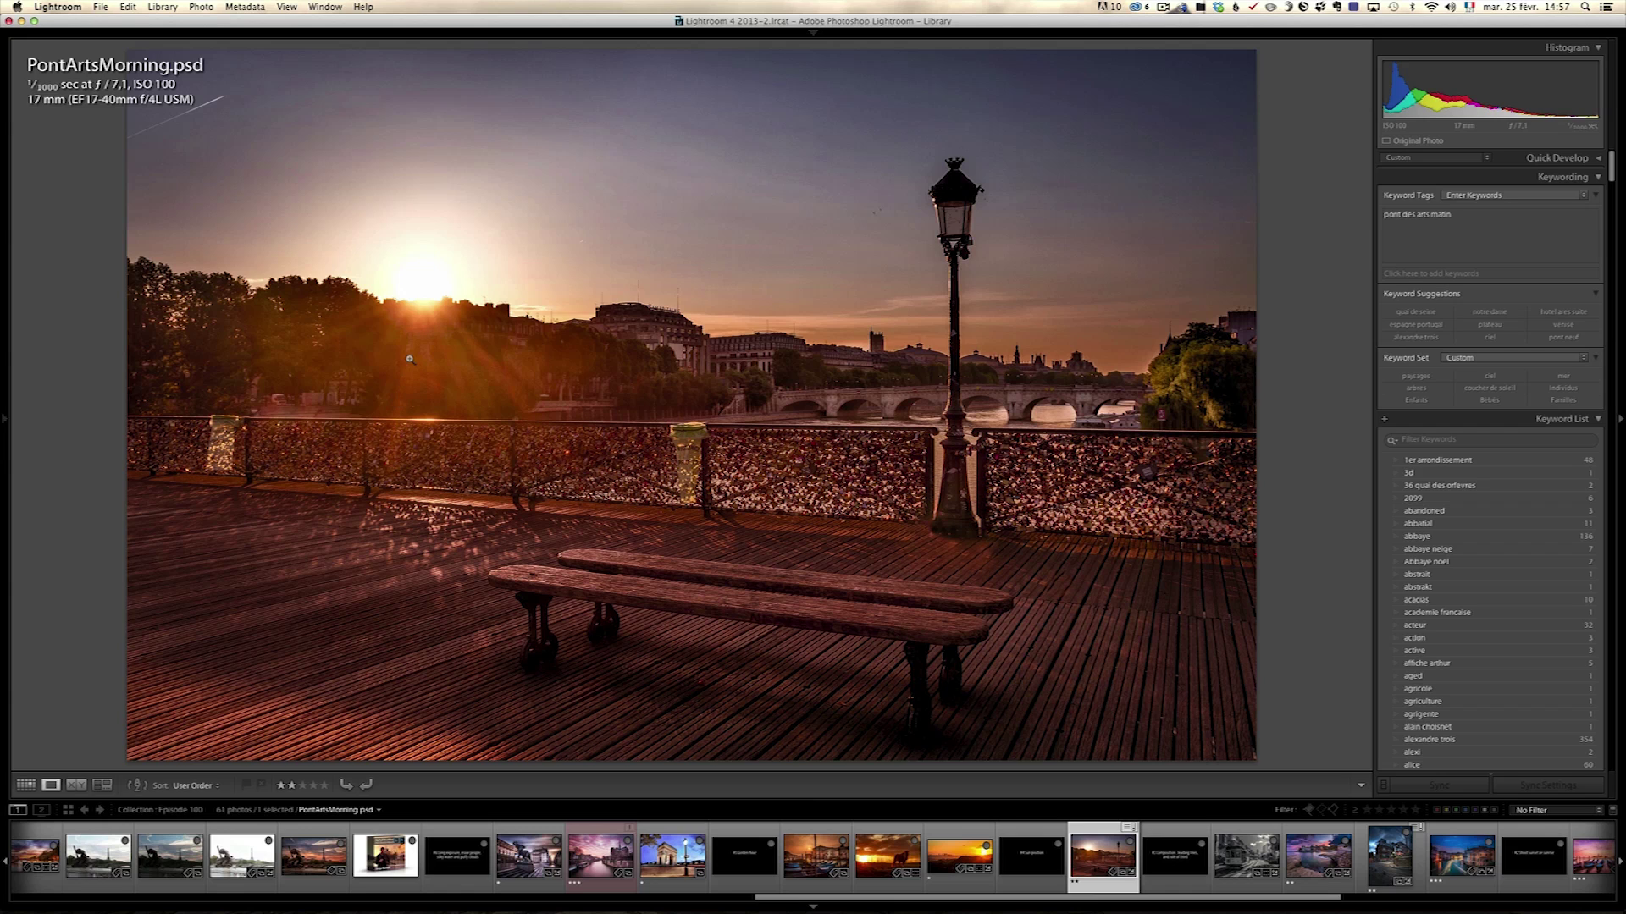
Switch to Chrome and look through the app screenshots on the iTunes Preview pages of Sun Seeker and PhotoCalc
key("super+Tab")
key("Tab")
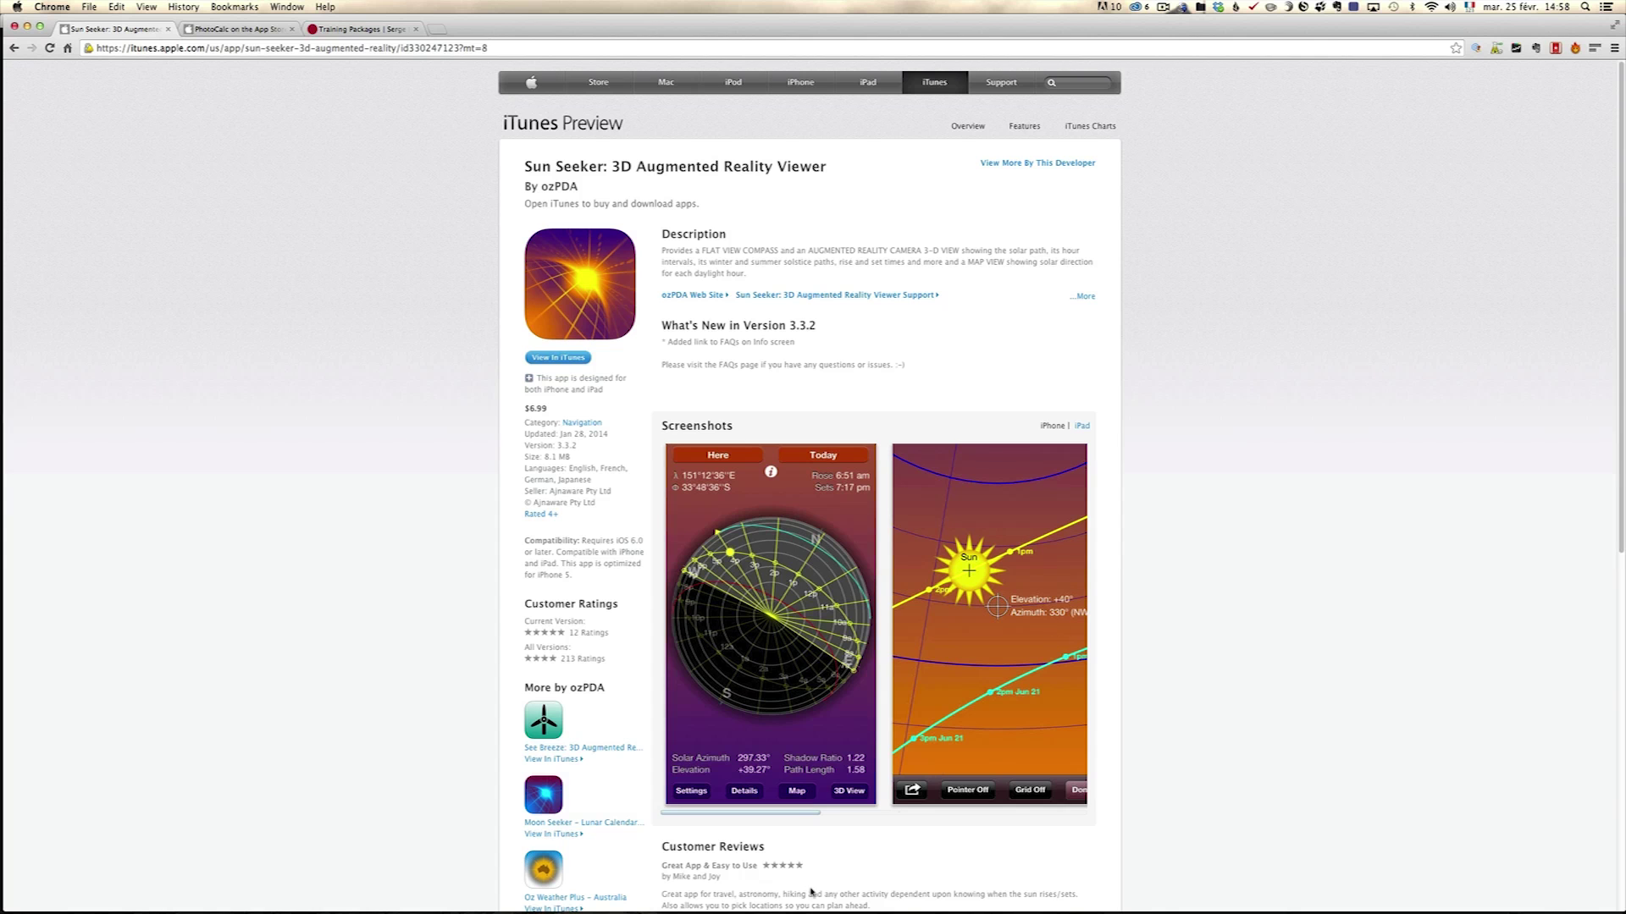
left_click_drag(803, 815, 1092, 813)
scroll(1092, 812, "left", 10)
left_click_drag(807, 815, 856, 815)
scroll(855, 814, "left", 5)
left_click_drag(816, 815, 863, 815)
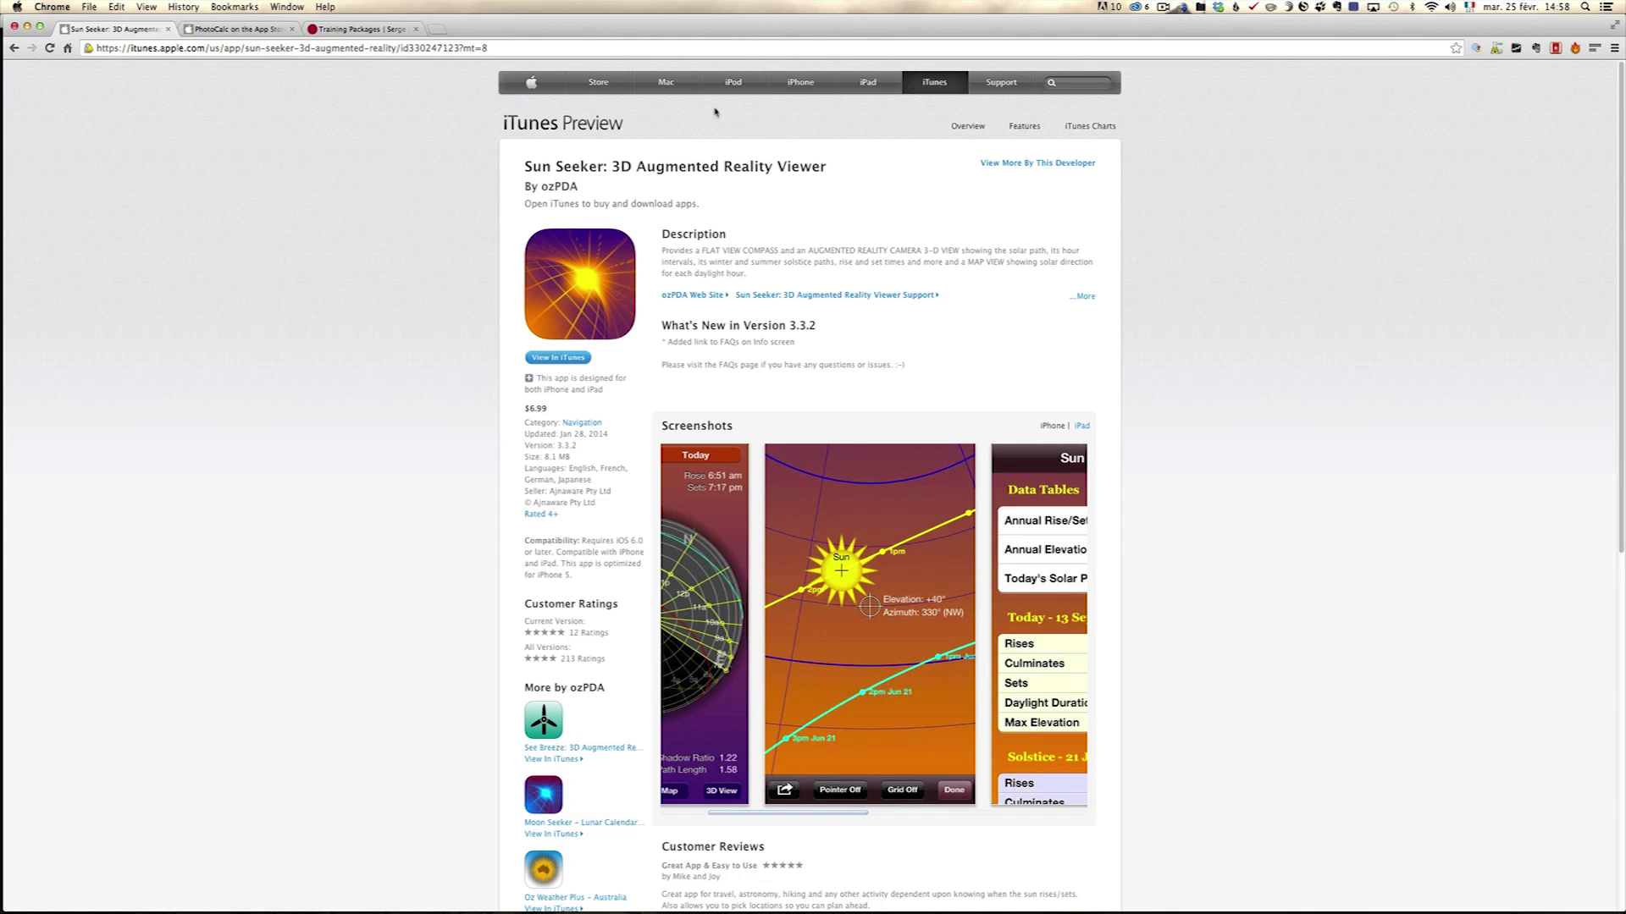
left_click(226, 30)
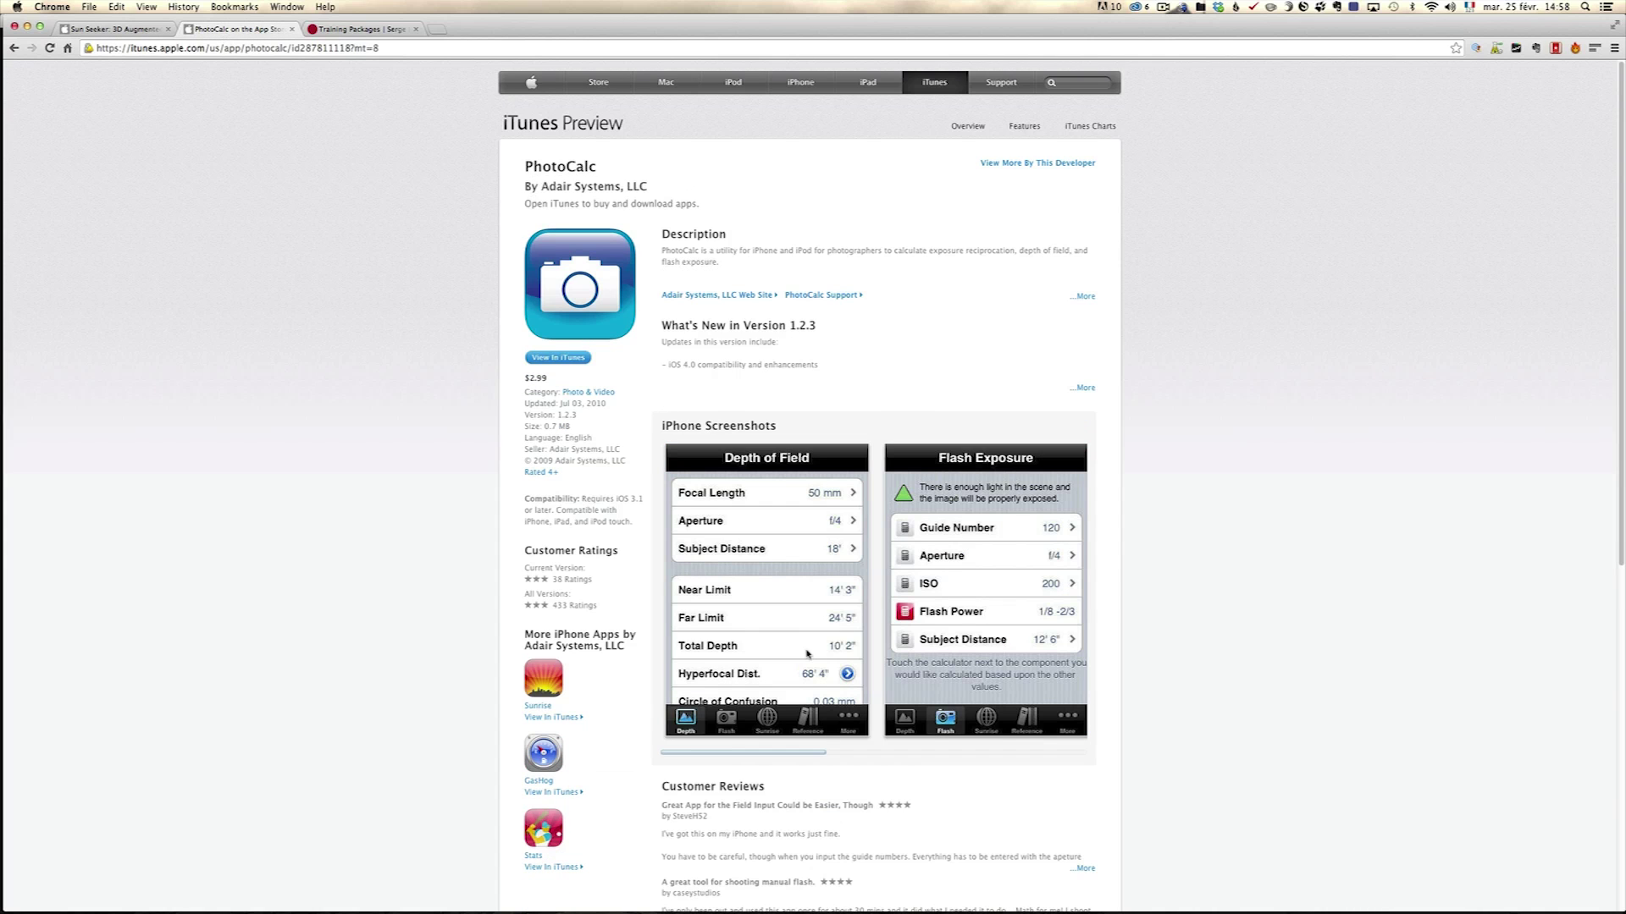
left_click_drag(801, 753, 770, 738)
Switch back to Lightroom and show the slide 4-sunposition.jpg and the photo PontArtsMorning.psd again
key("super+Tab")
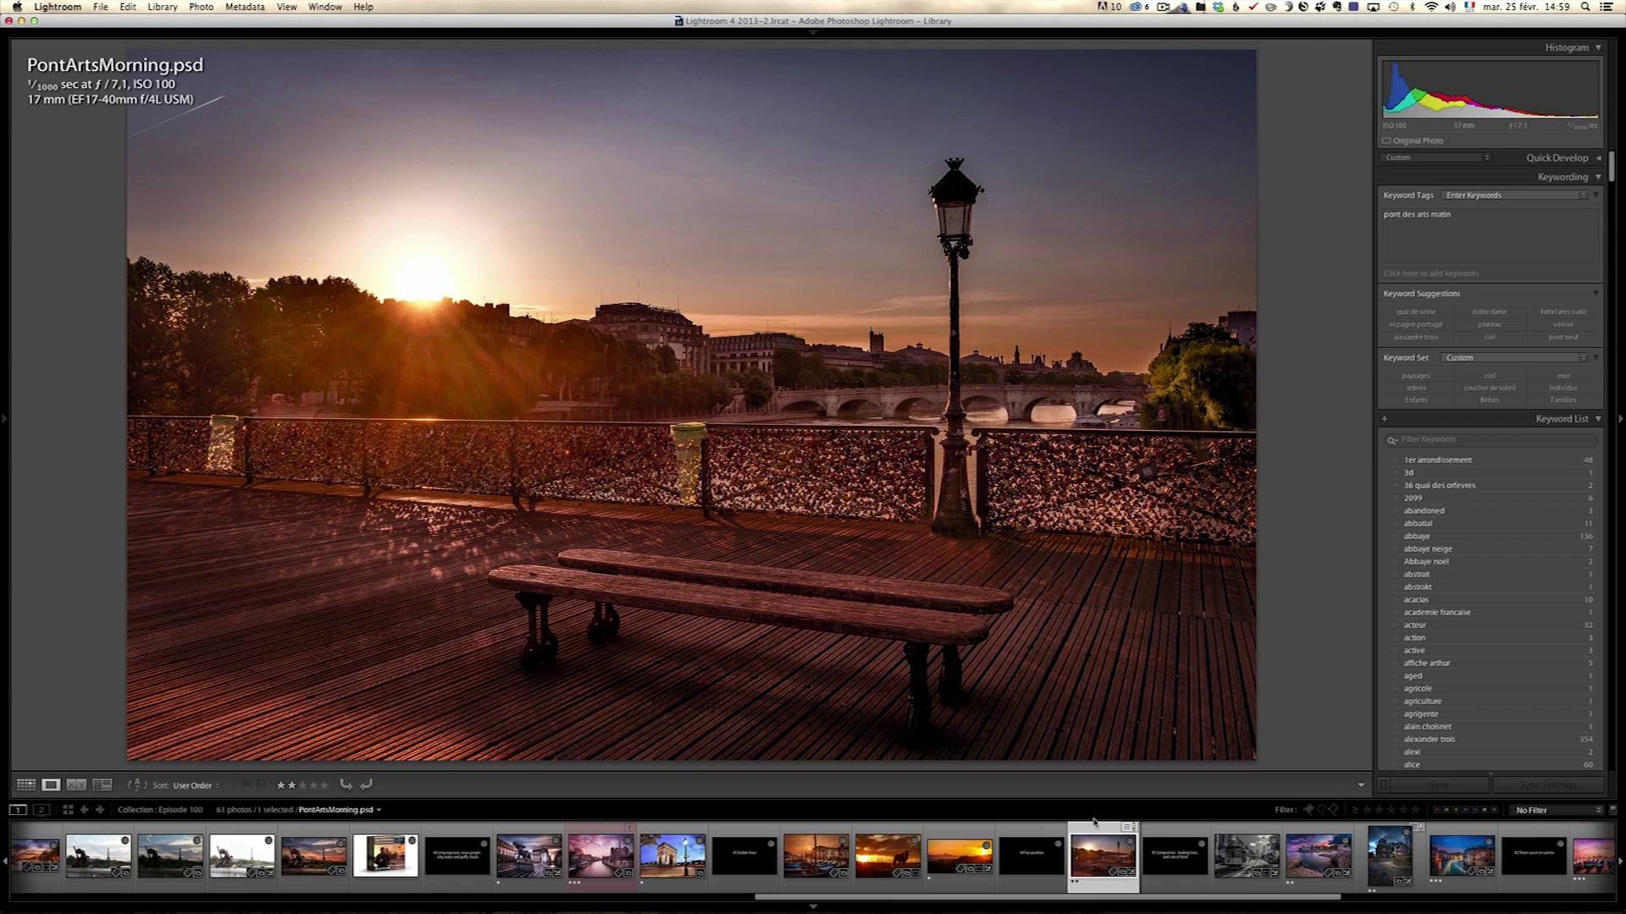
left_click(1040, 870)
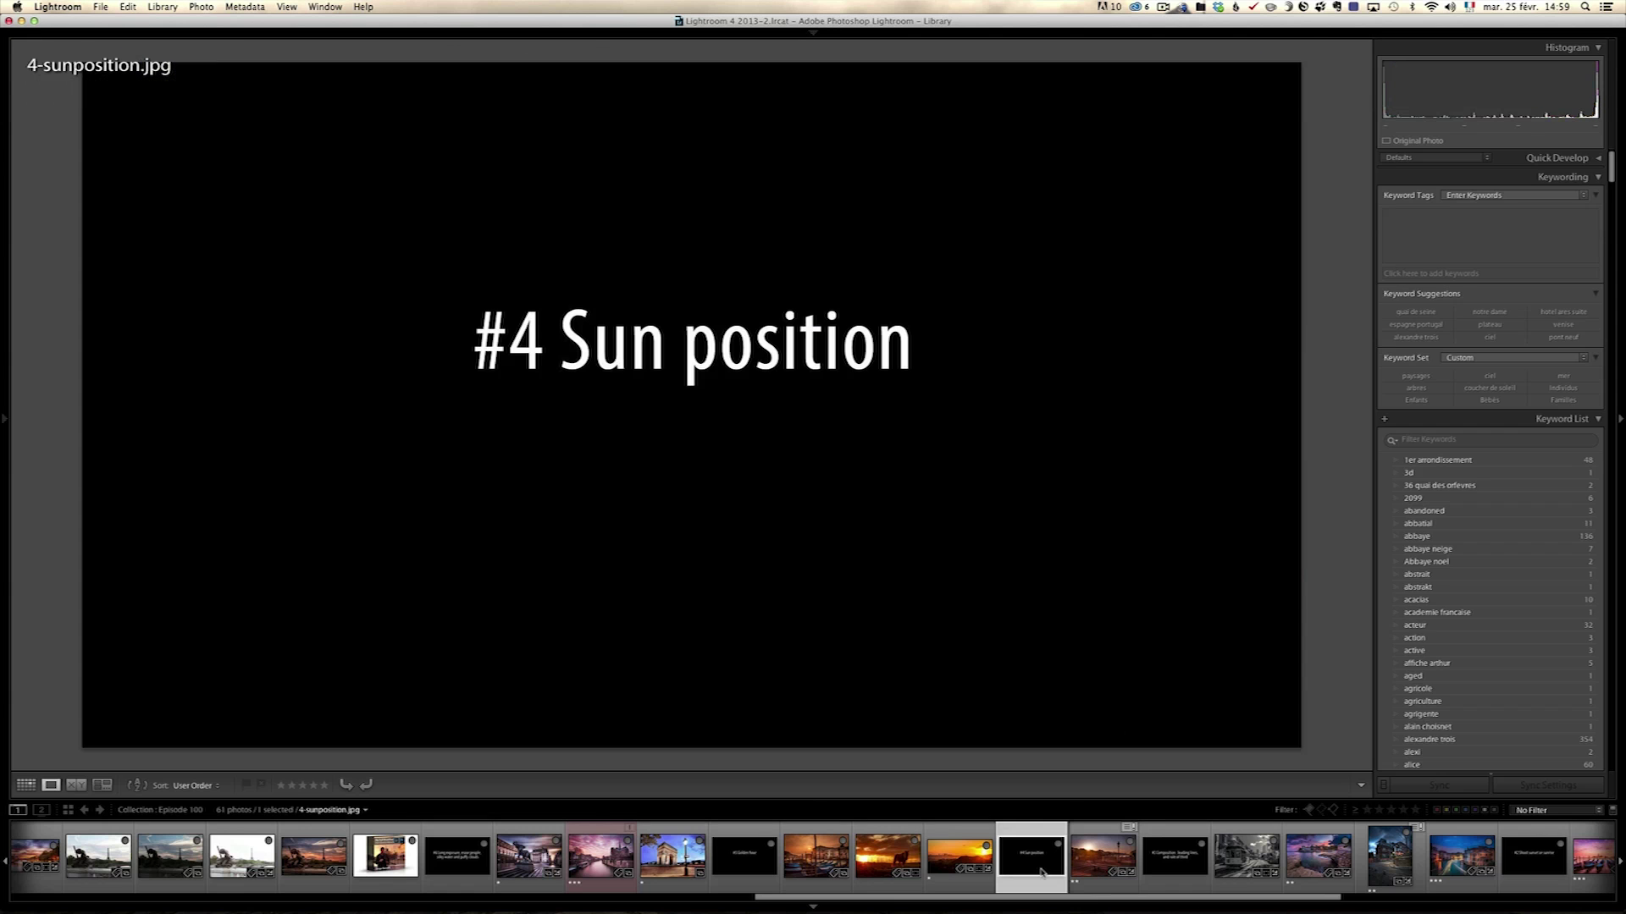
left_click(1105, 849)
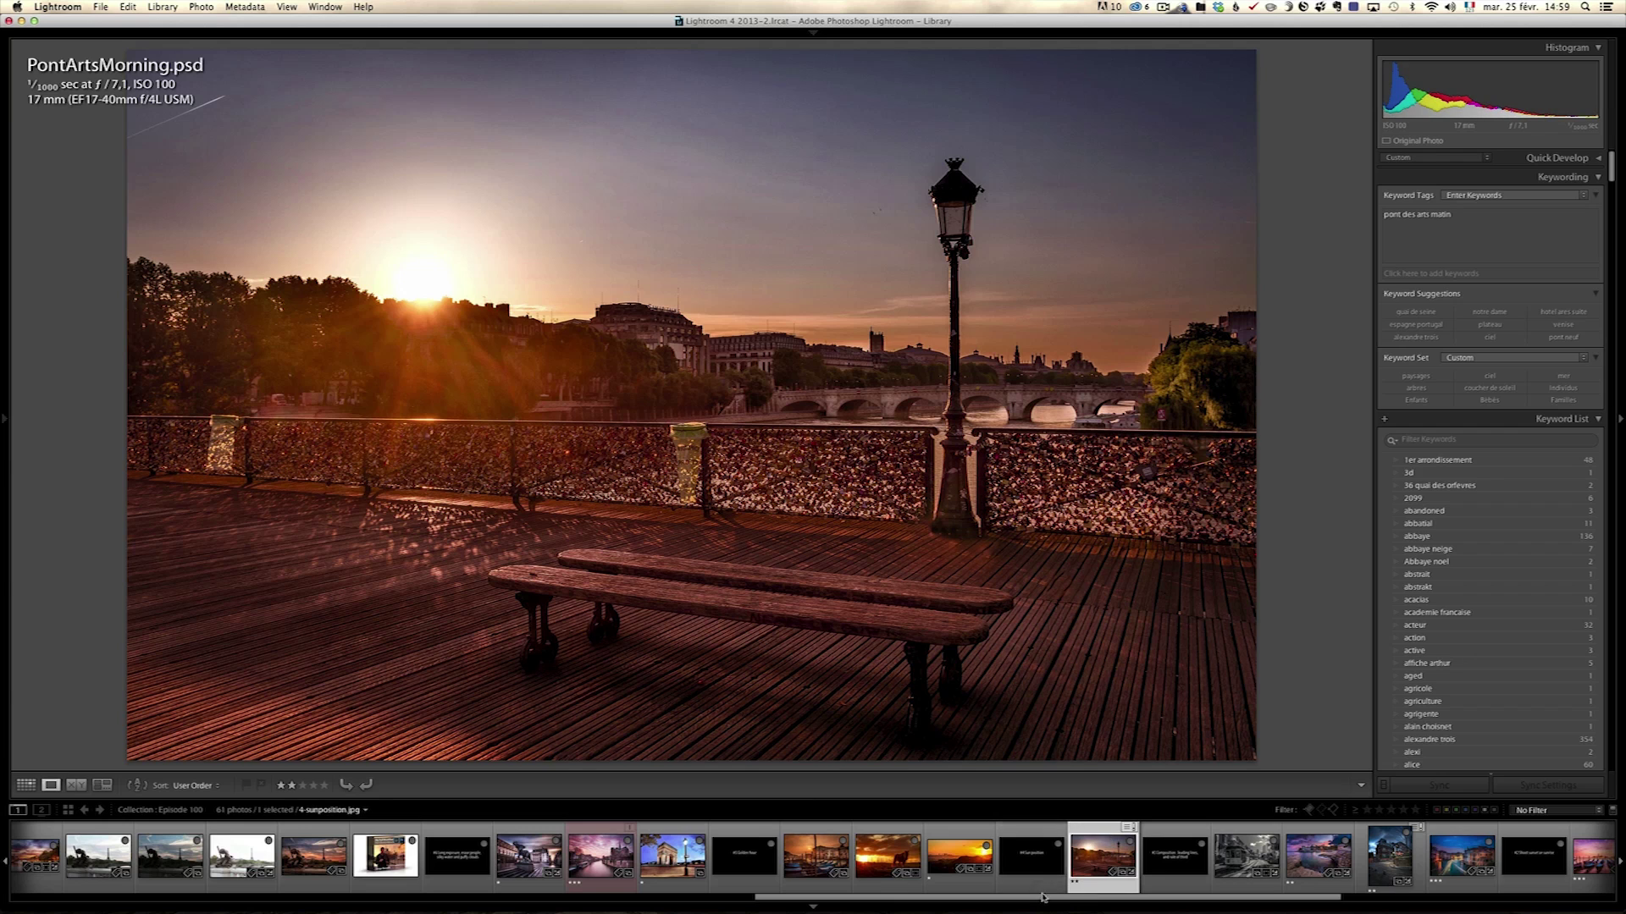
Show the slide 3-compostion.jpg, the cable car photo untitled-134.dng and the Cassis coast photo, and return to the cable car
left_click_drag(1037, 904, 1151, 906)
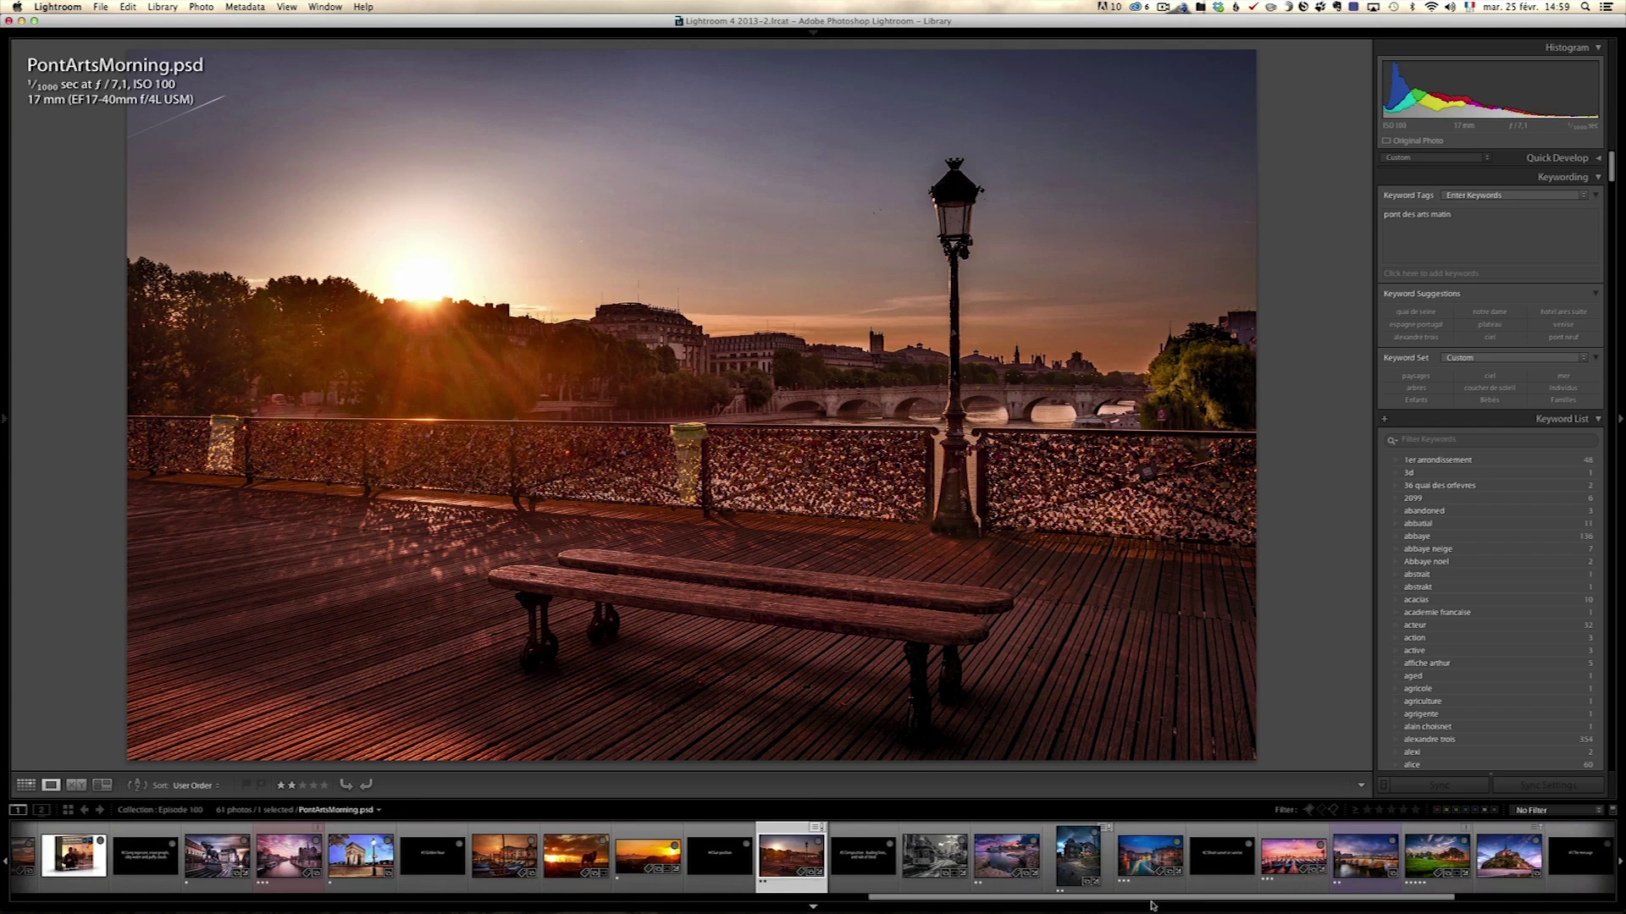
left_click(853, 865)
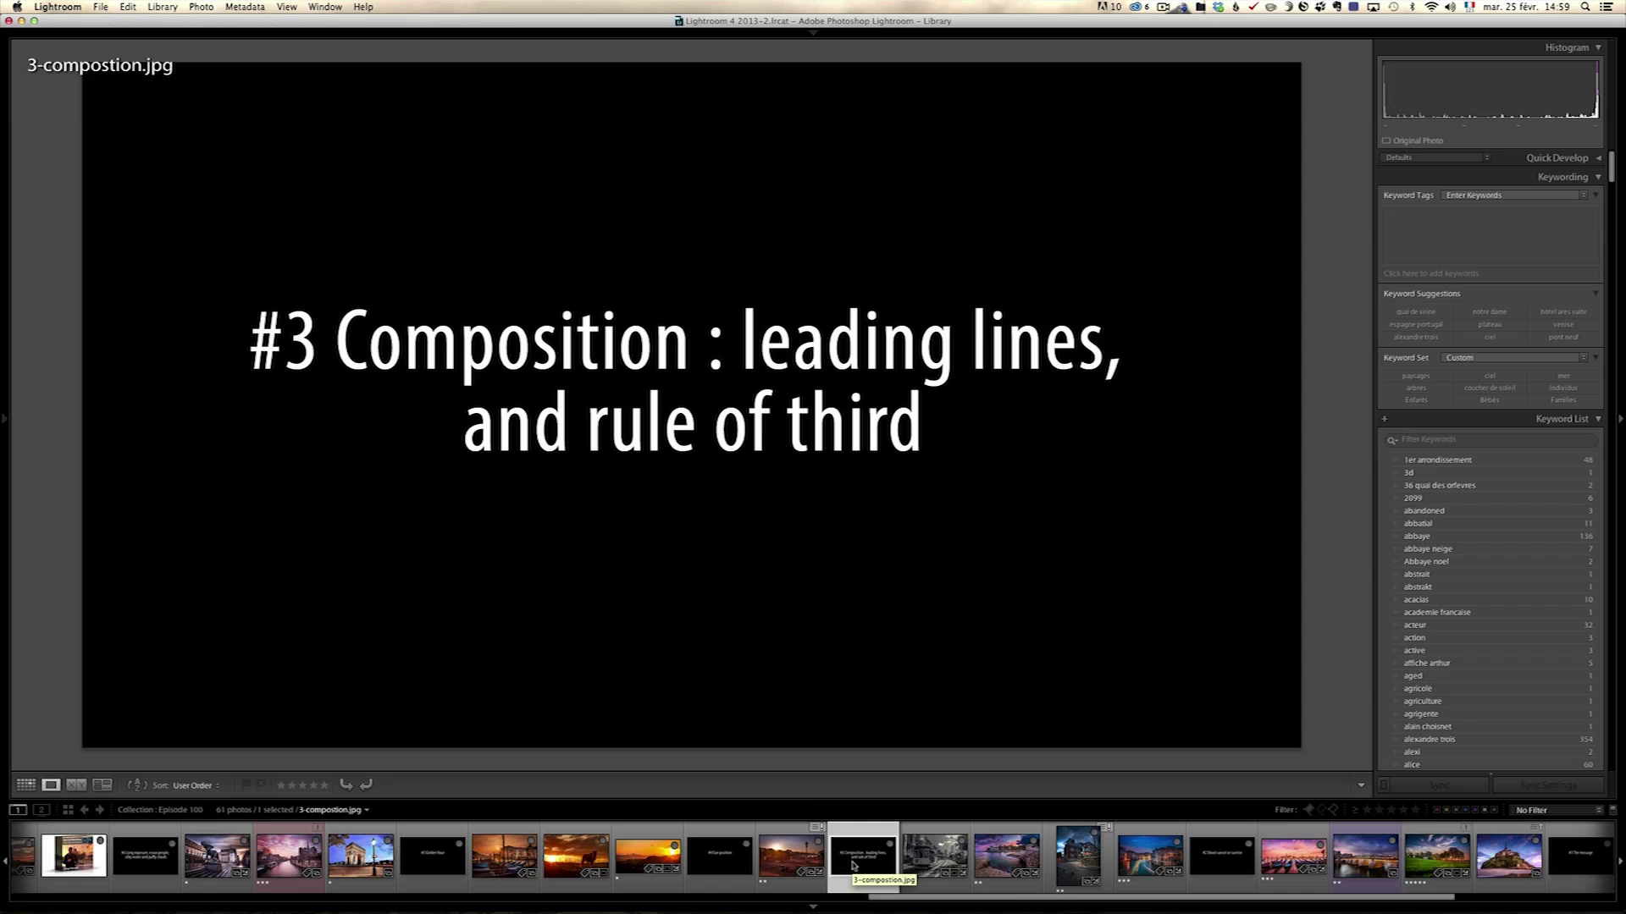
left_click(927, 859)
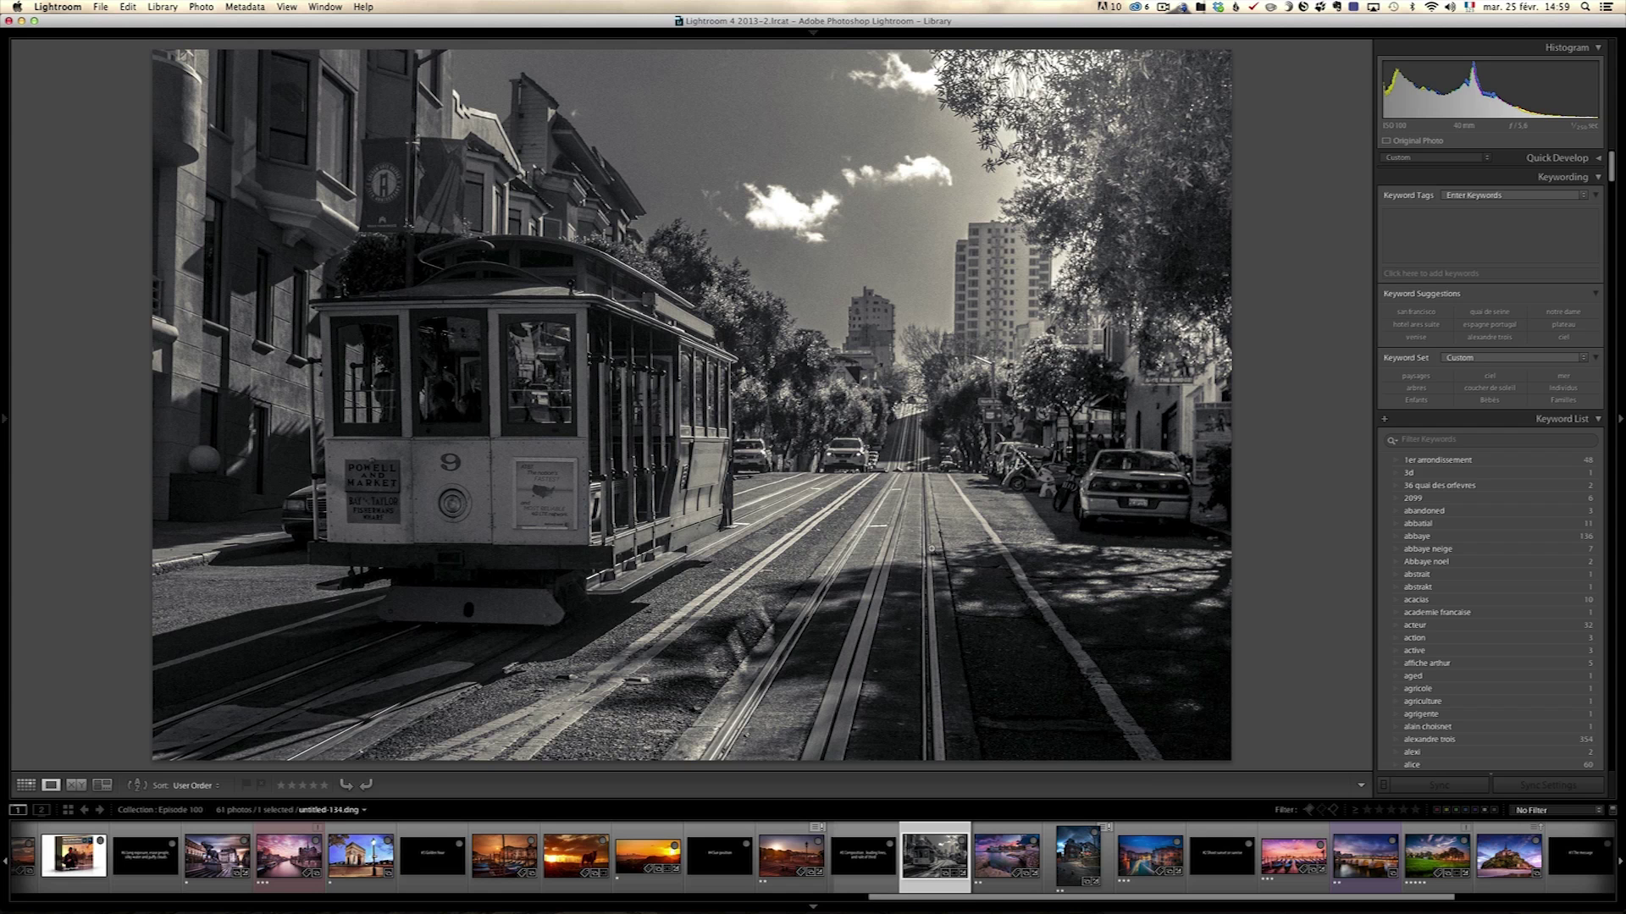
left_click(1005, 854)
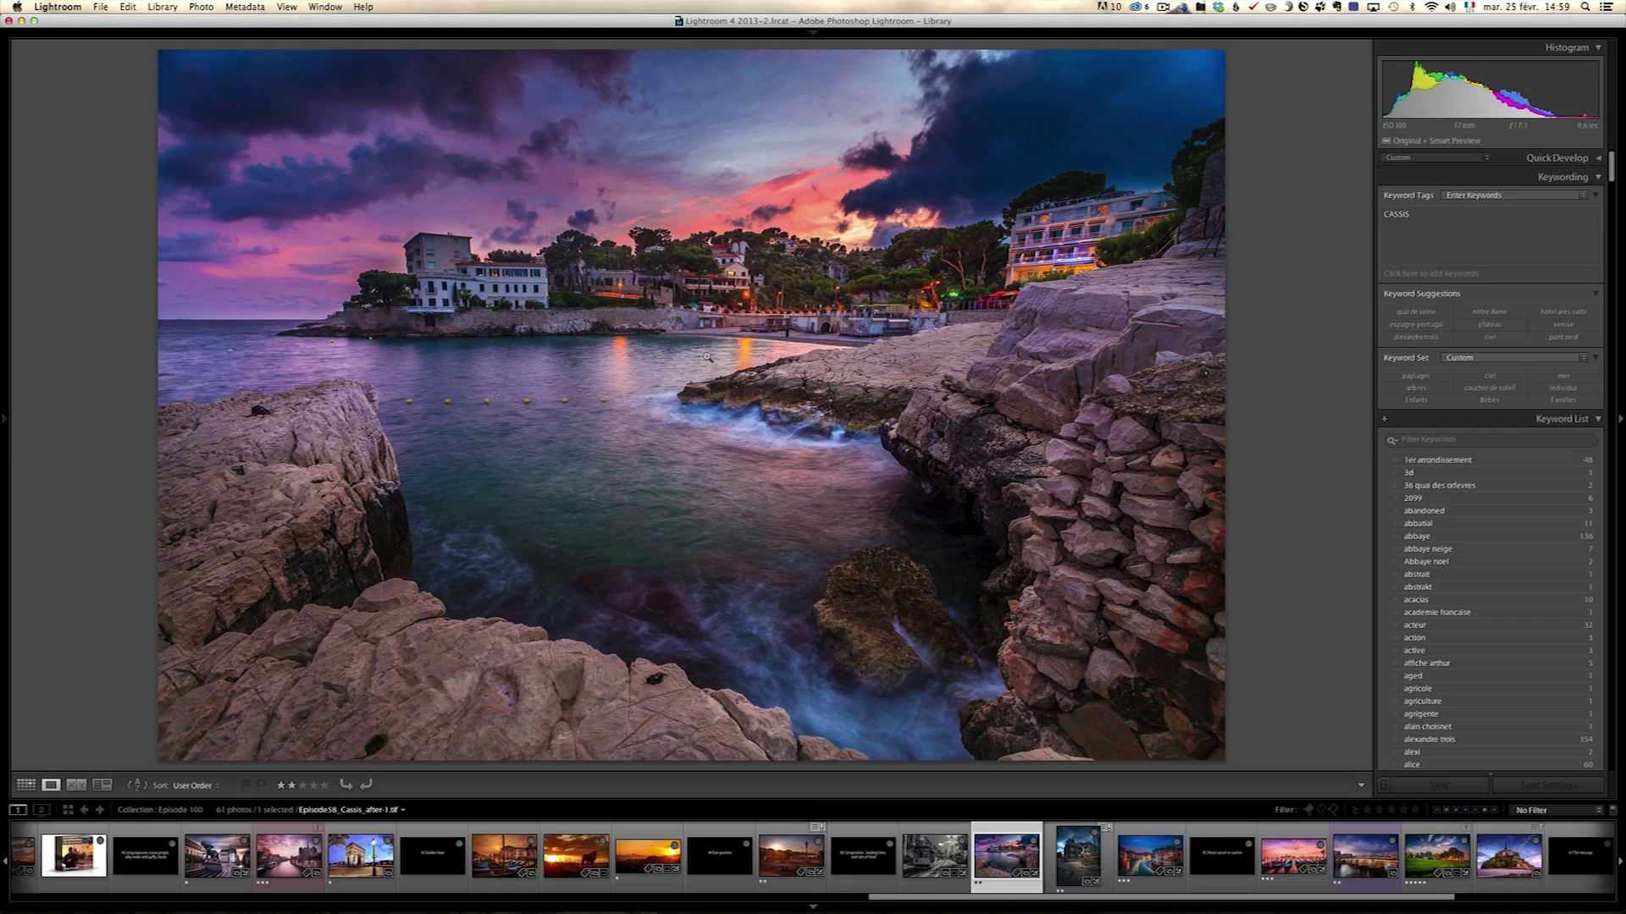
left_click(951, 847)
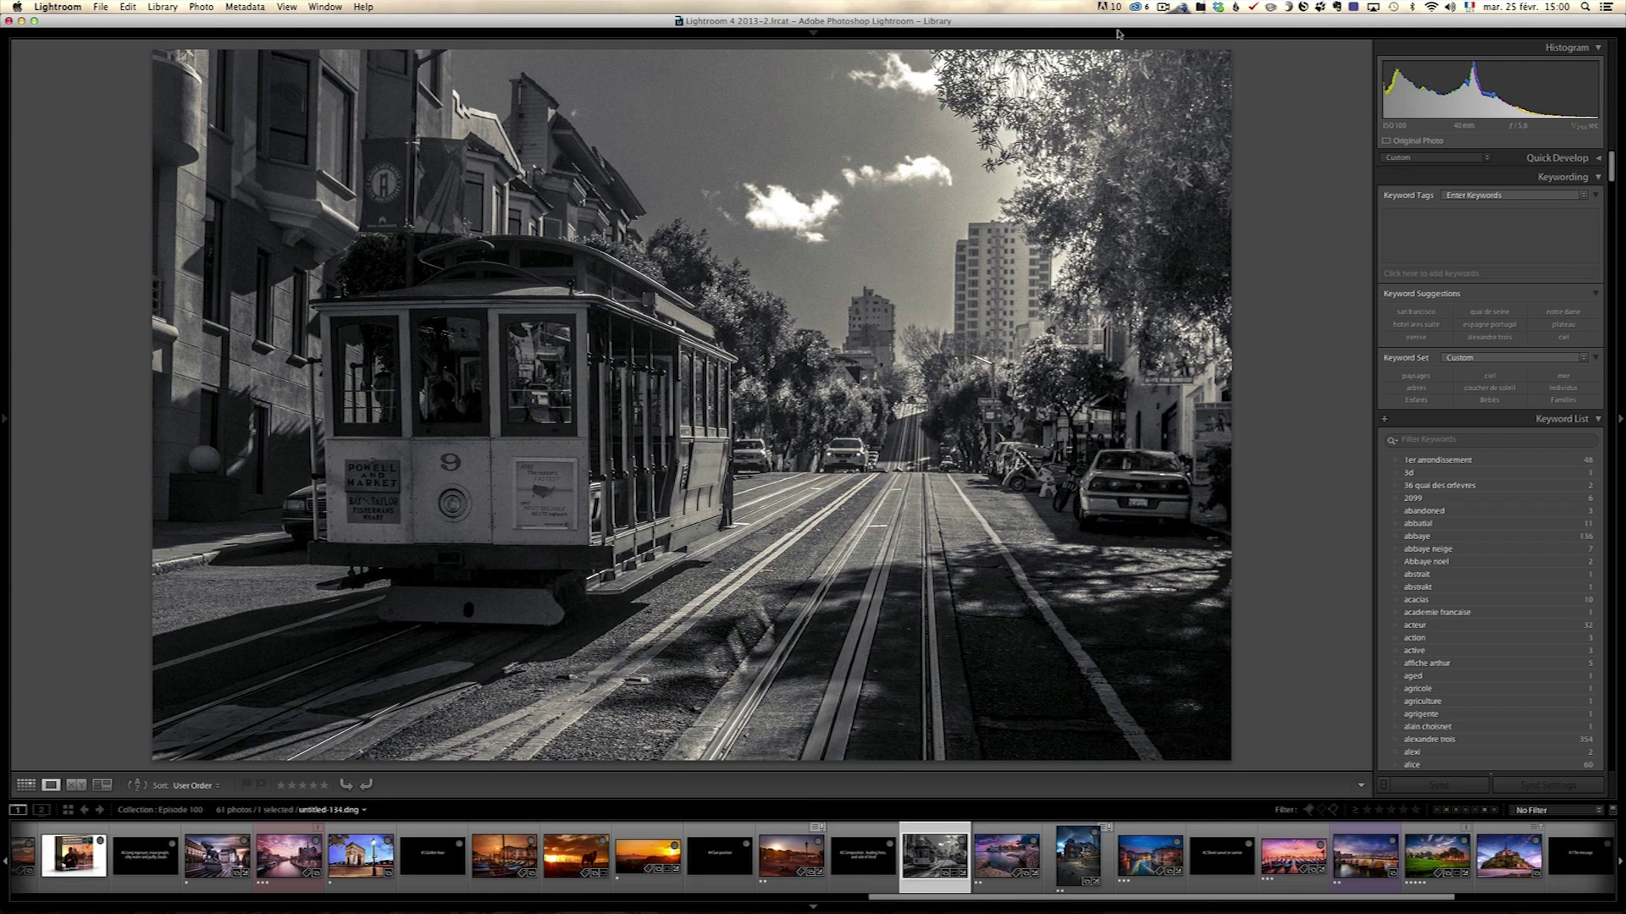
Open the cable car photo in the Develop module, set the crop tool overlay to Always and close the crop tool with the crop unchanged
mouse_move(1118, 30)
left_click(1323, 52)
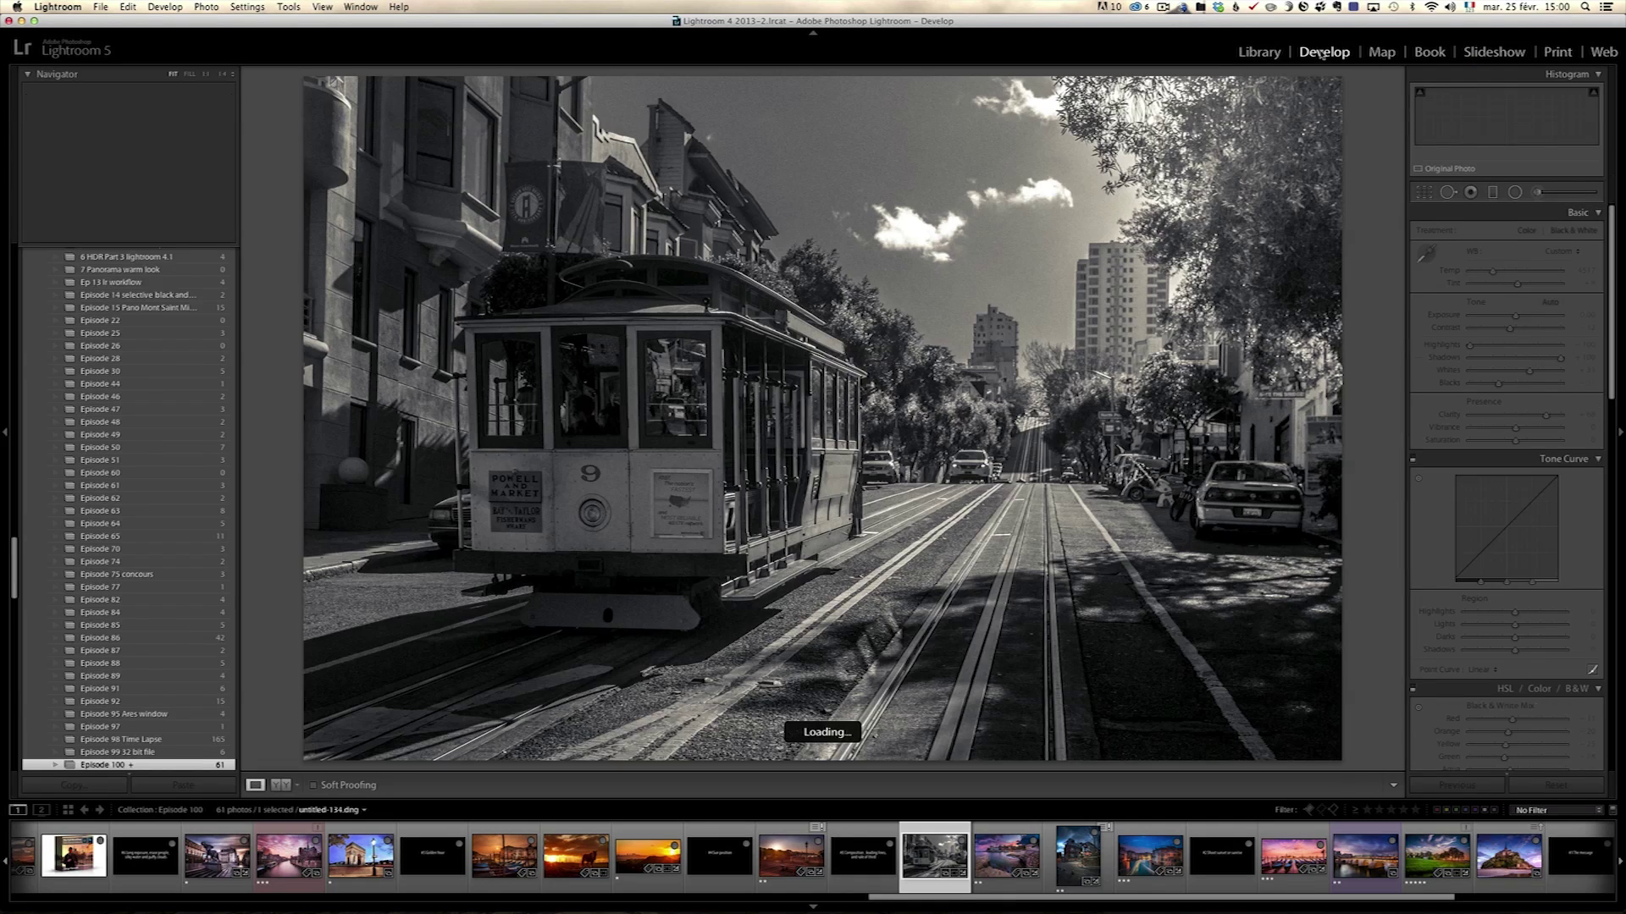
left_click(1423, 195)
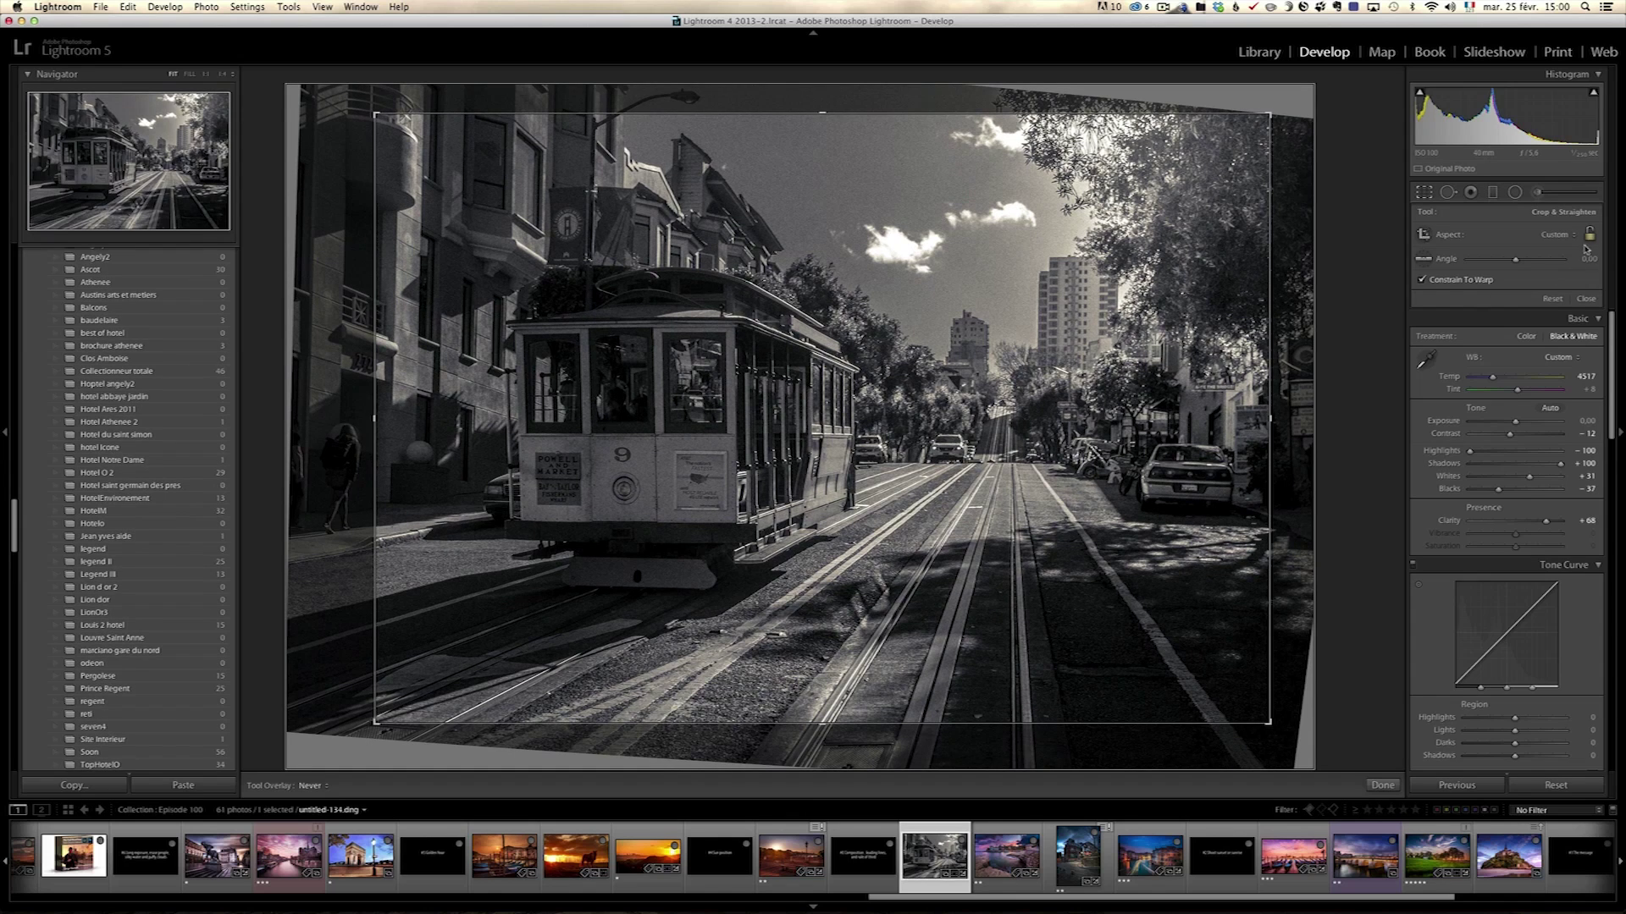
key("shift")
key("super+shift+h")
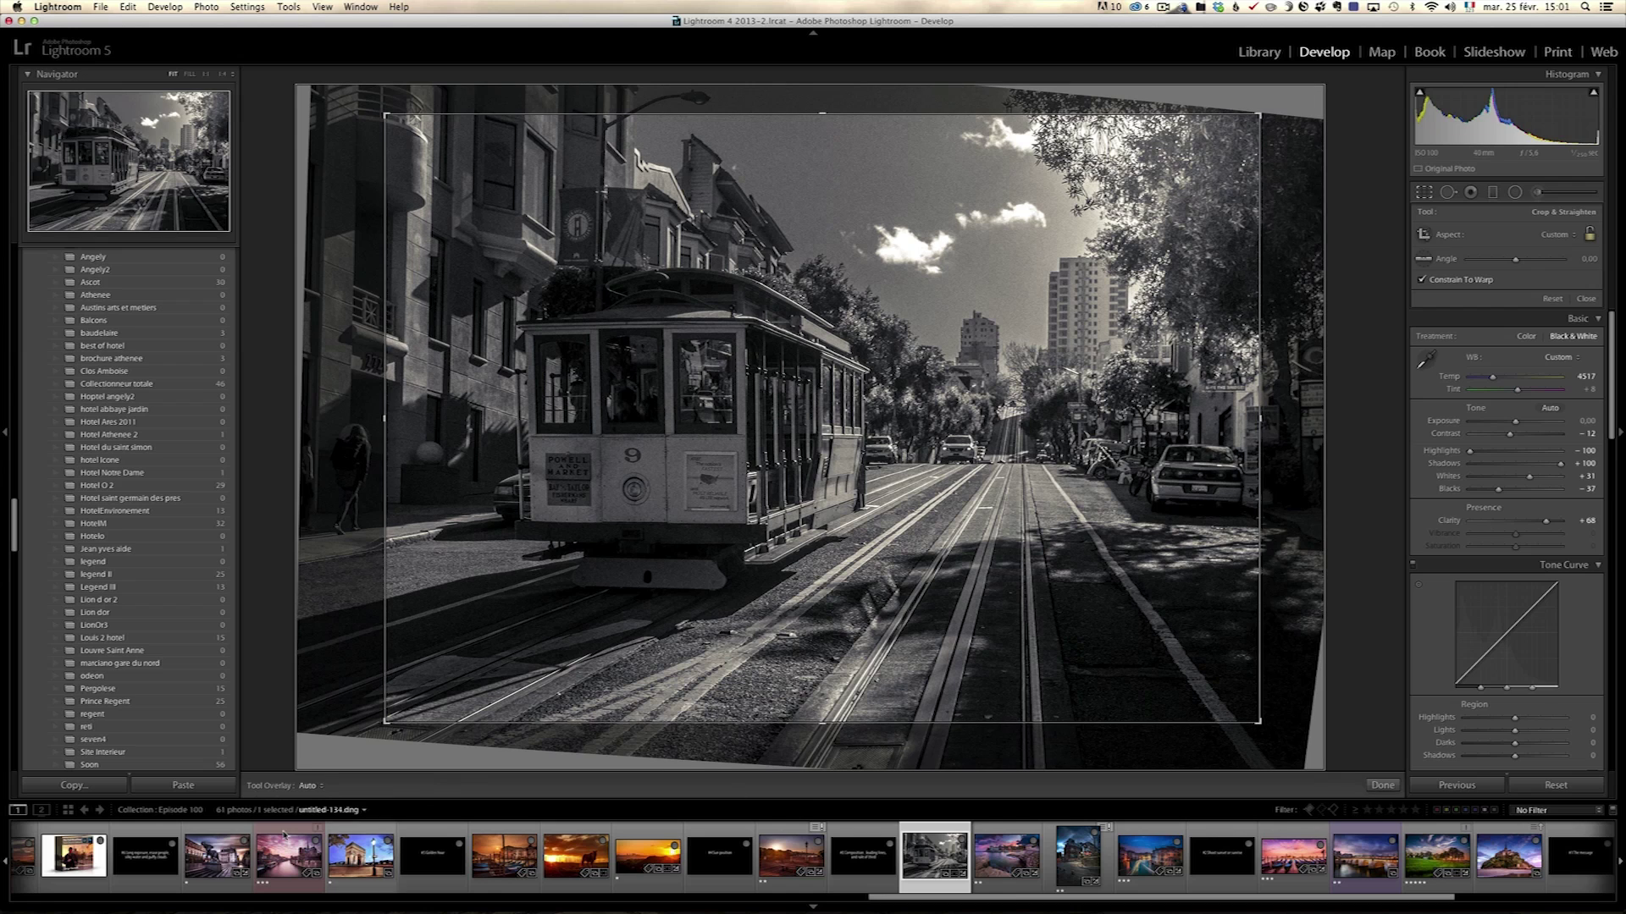
left_click(310, 786)
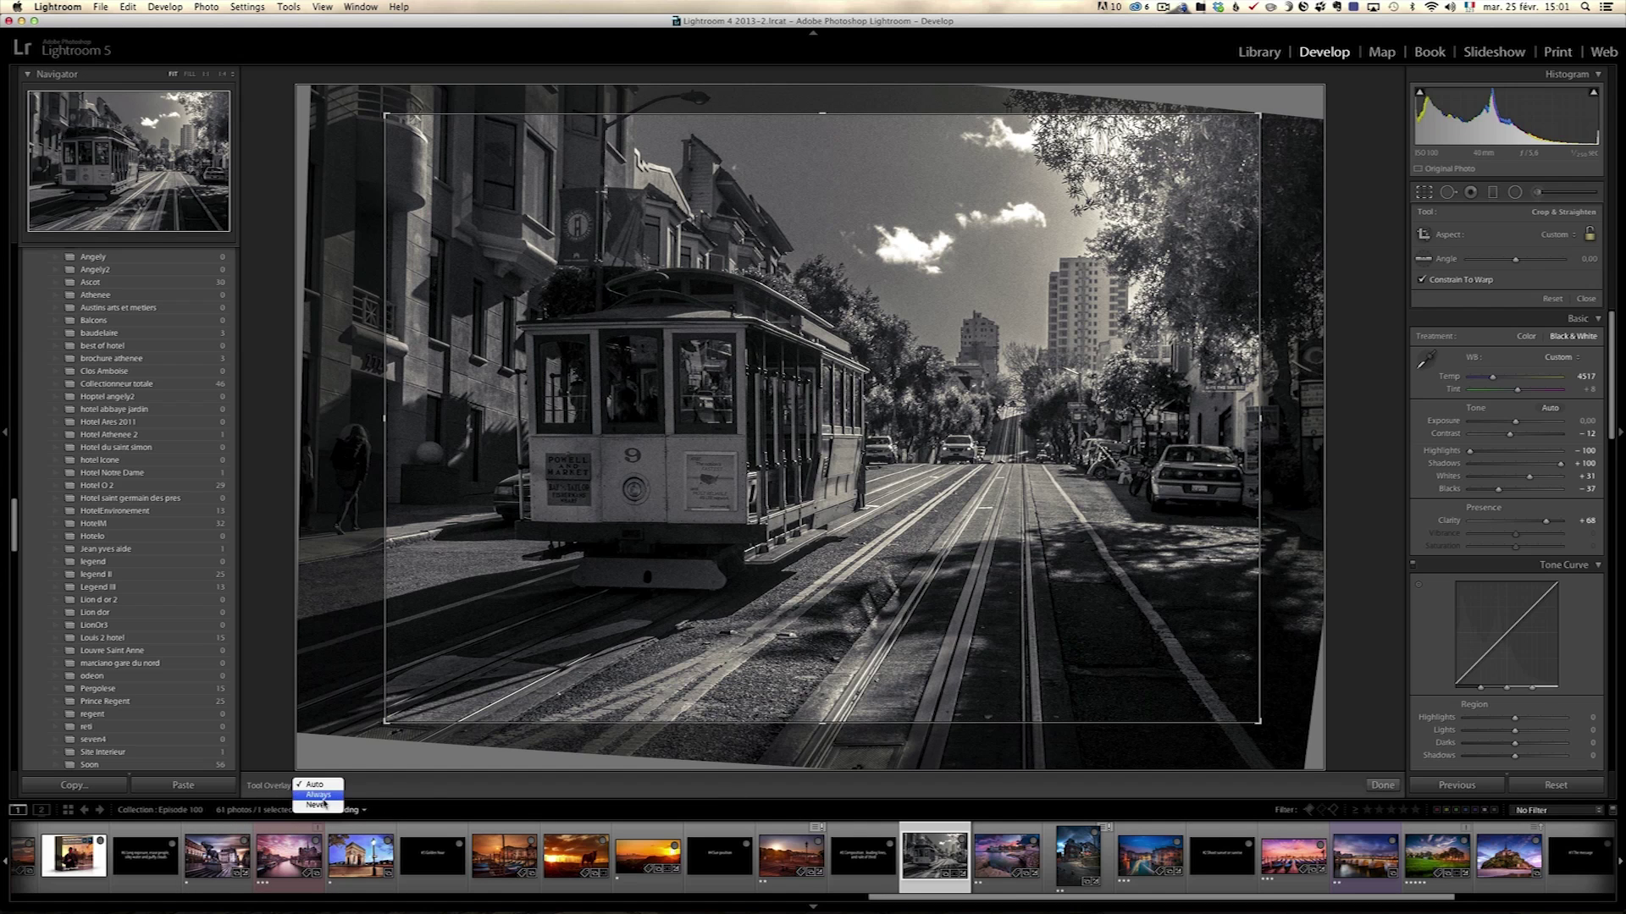
left_click(320, 796)
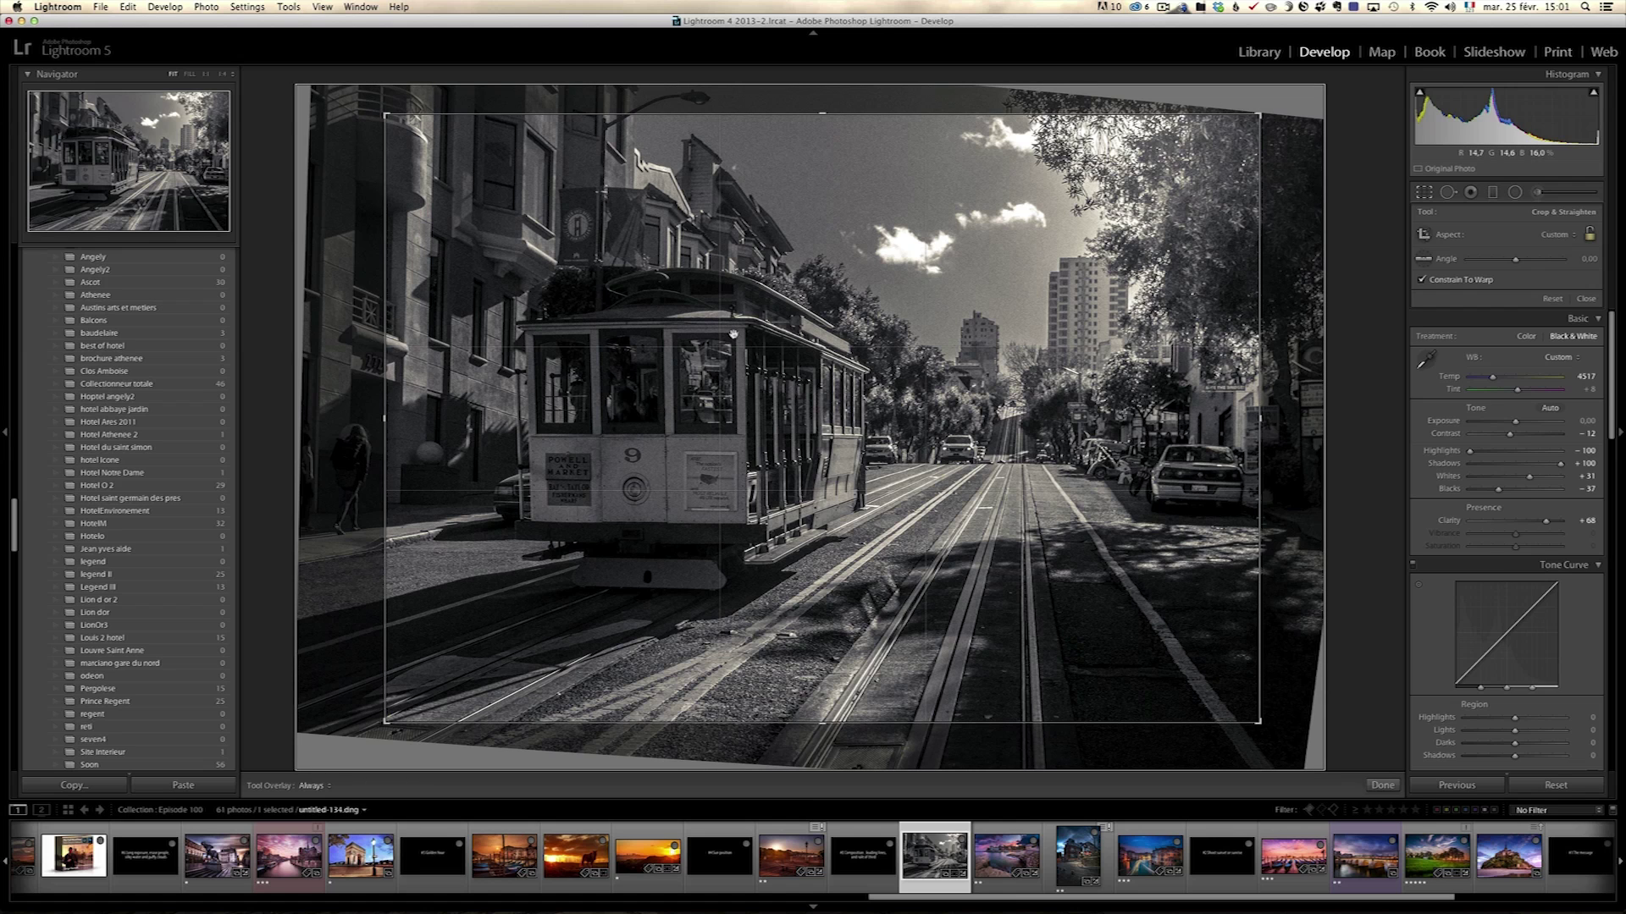
left_click(1586, 299)
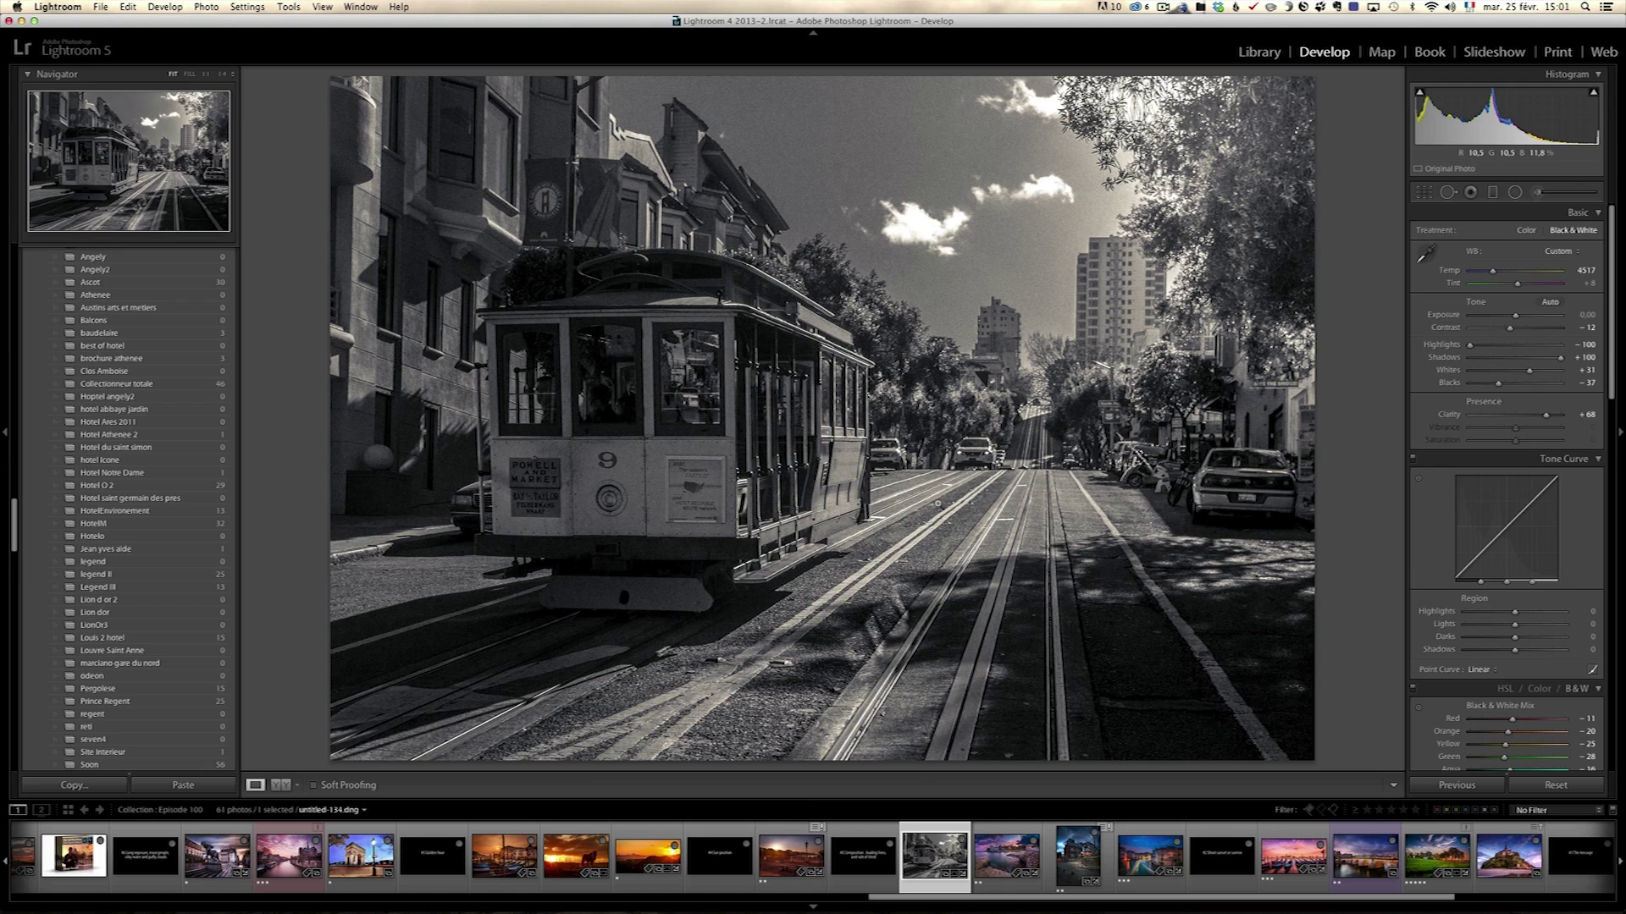
View the Cassis coast, the cobbled street house at dusk and Venize-1.tif as composition examples, and return to the slide 3-compostion.jpg
key("Right")
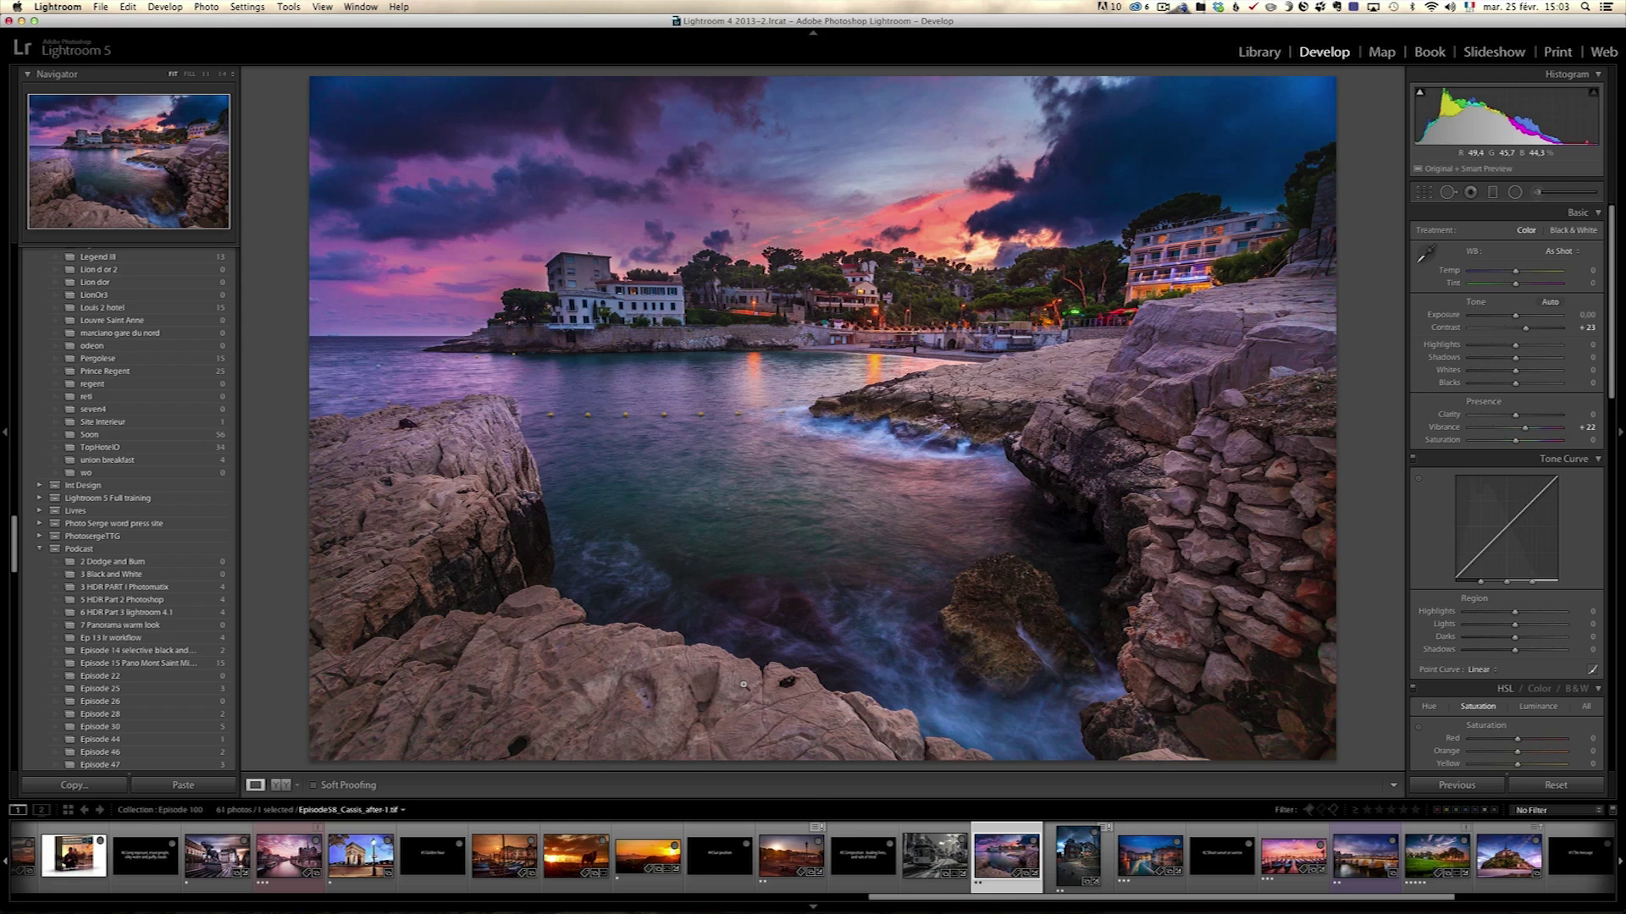
left_click(1074, 856)
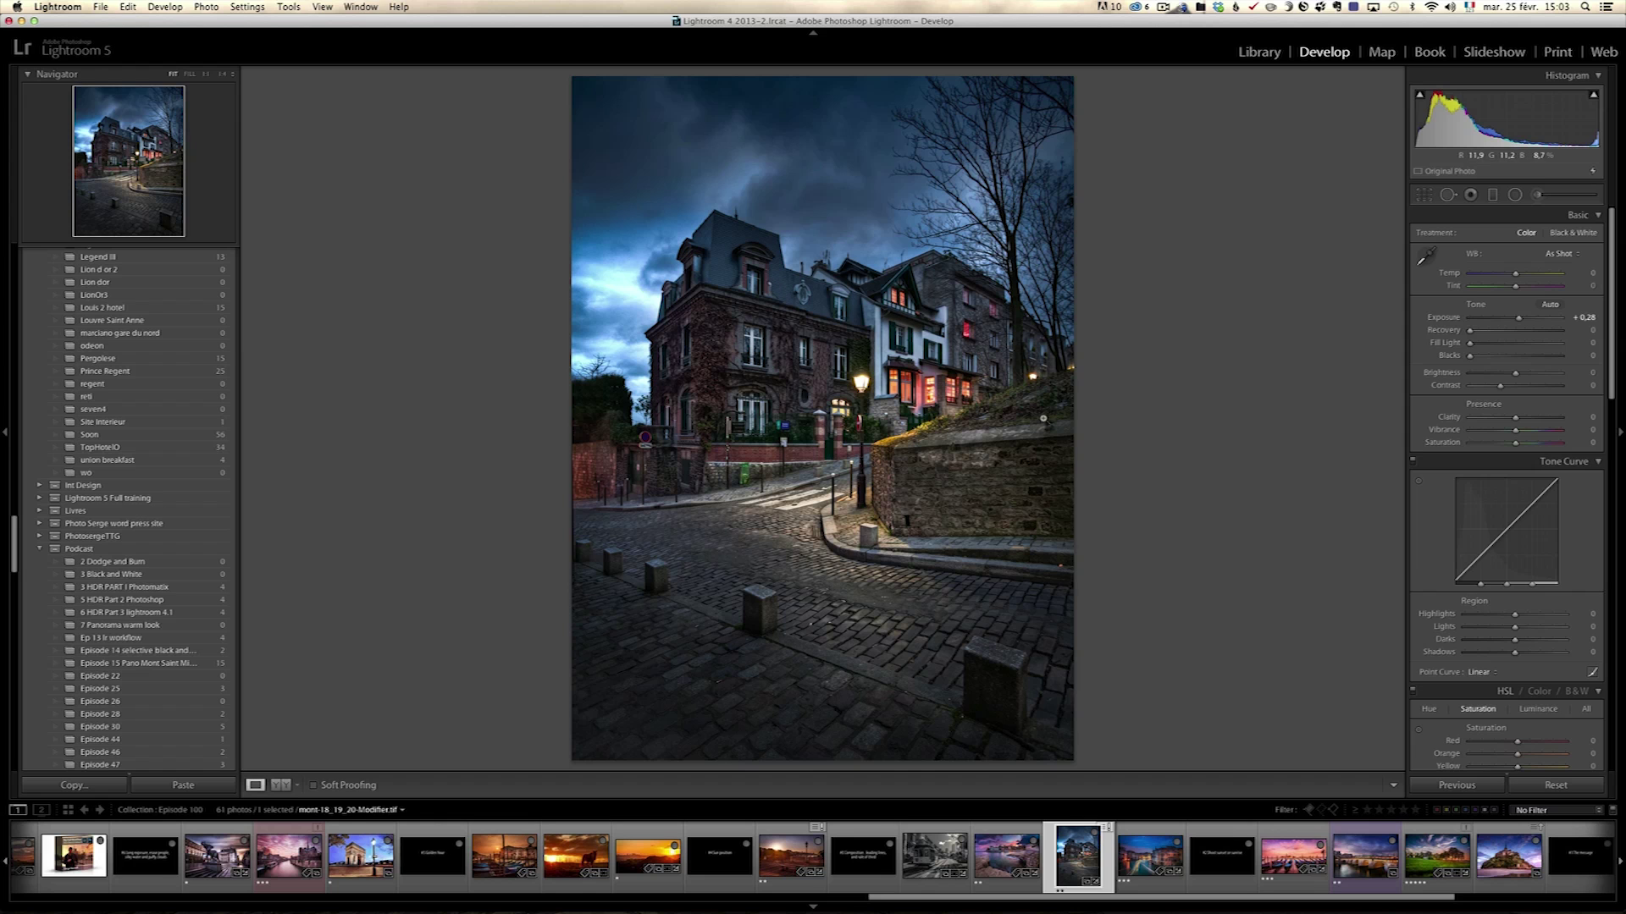
key("Right")
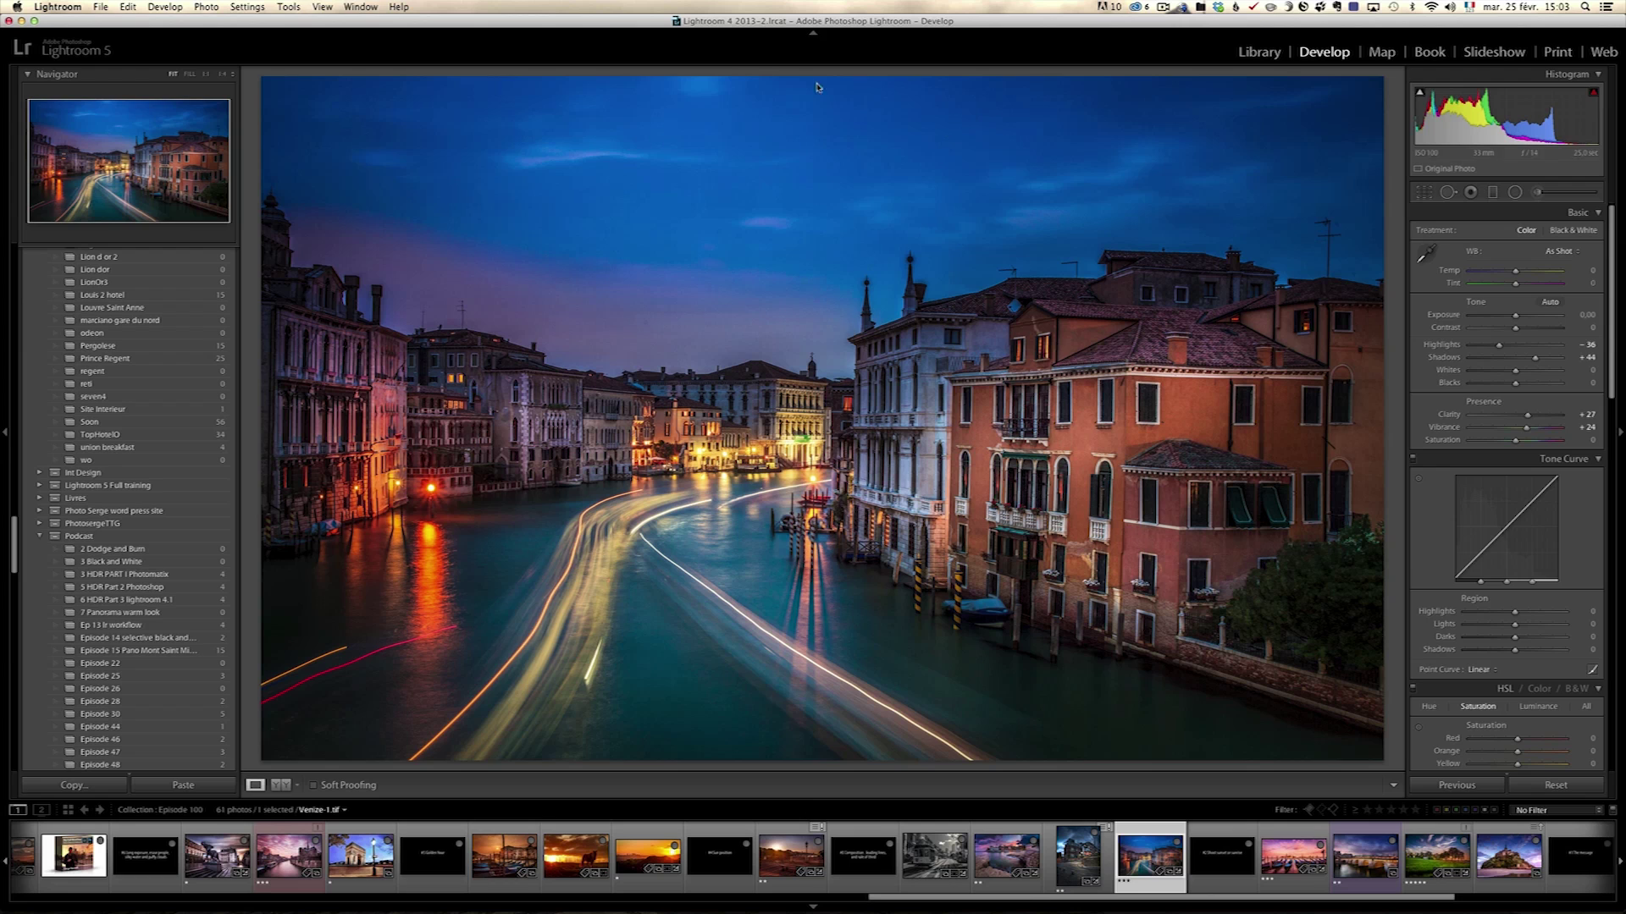
left_click(864, 849)
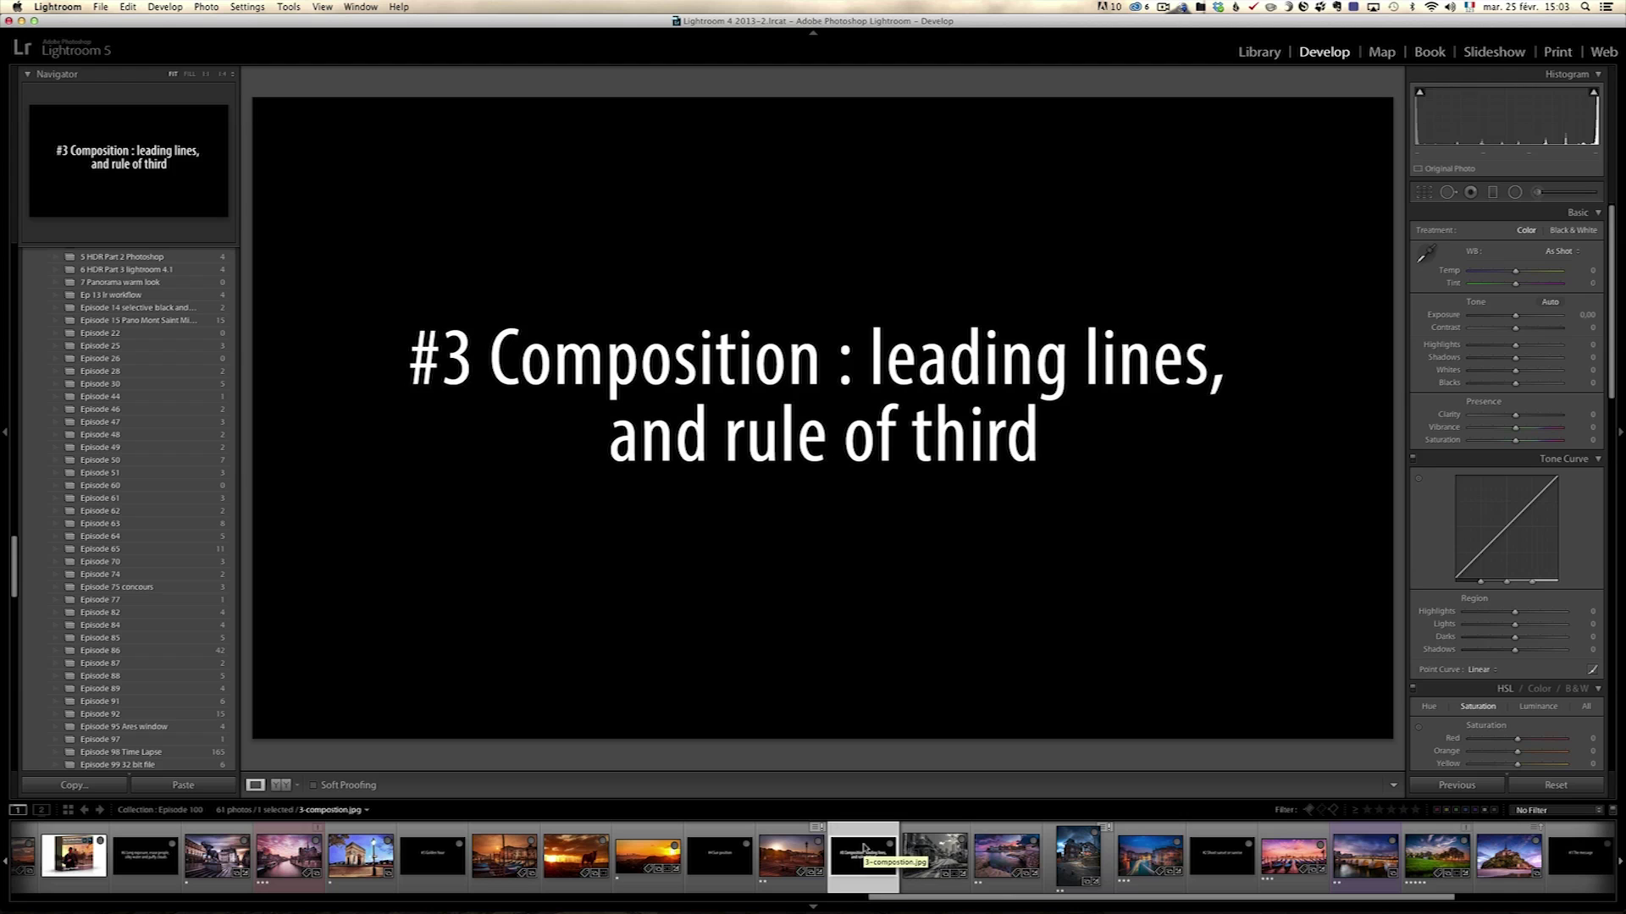
Show the #2 Shoot sunset or sunrise slide and its examples: Venetian gondolas, the lit Paris bridge, PaysagesCoucher.psd and Mont Saint-Michel
left_click(1219, 865)
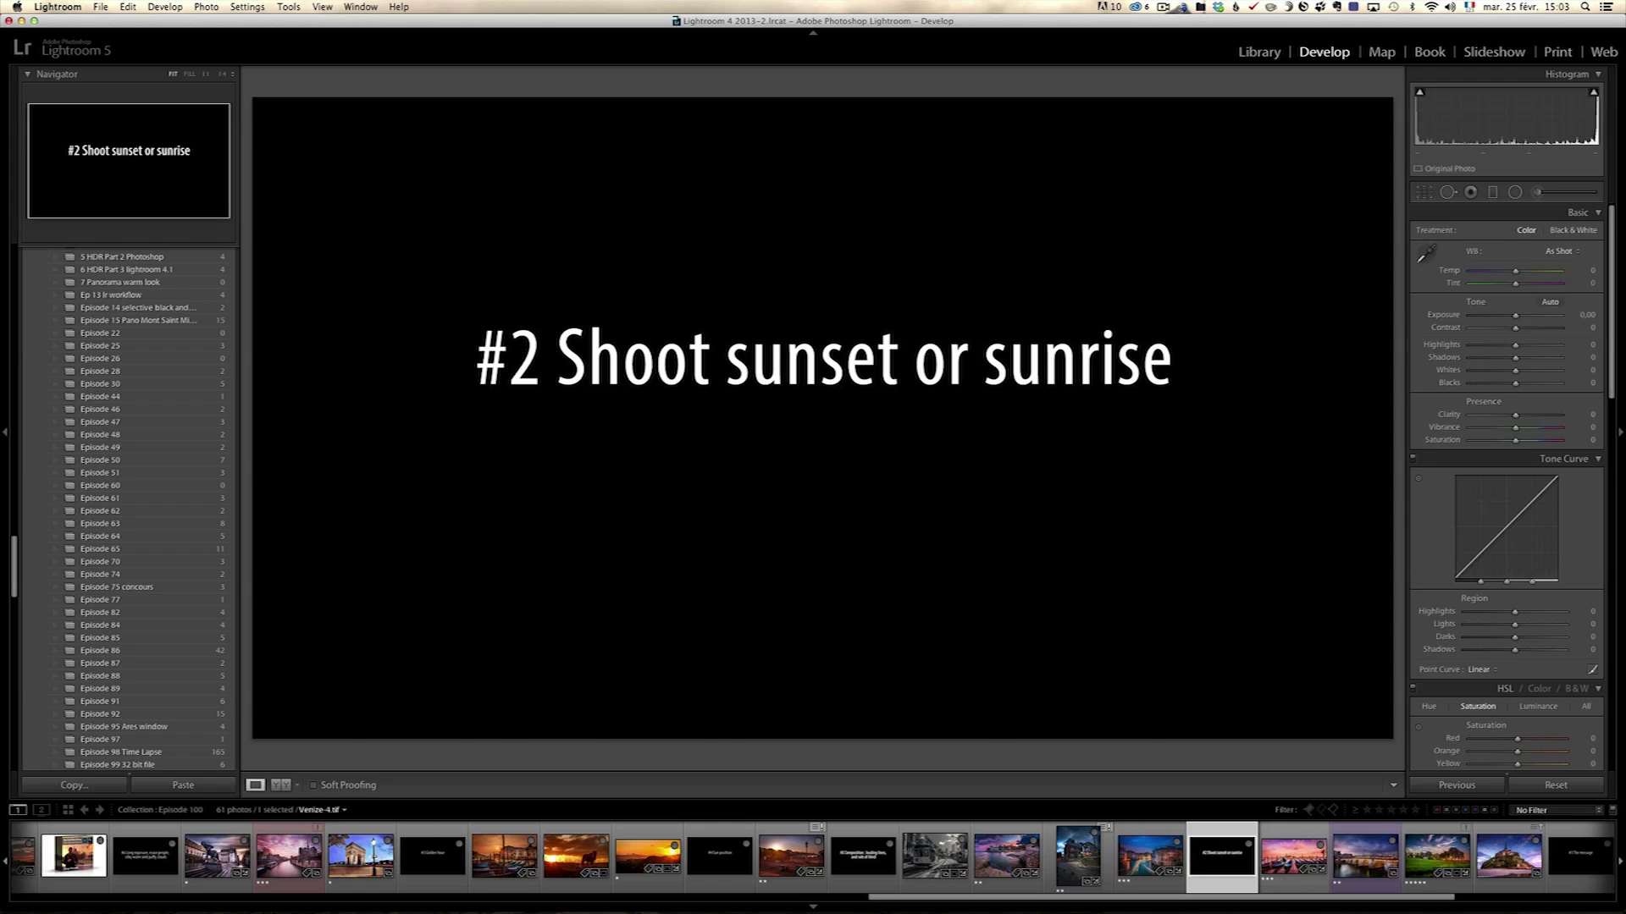
left_click(1287, 859)
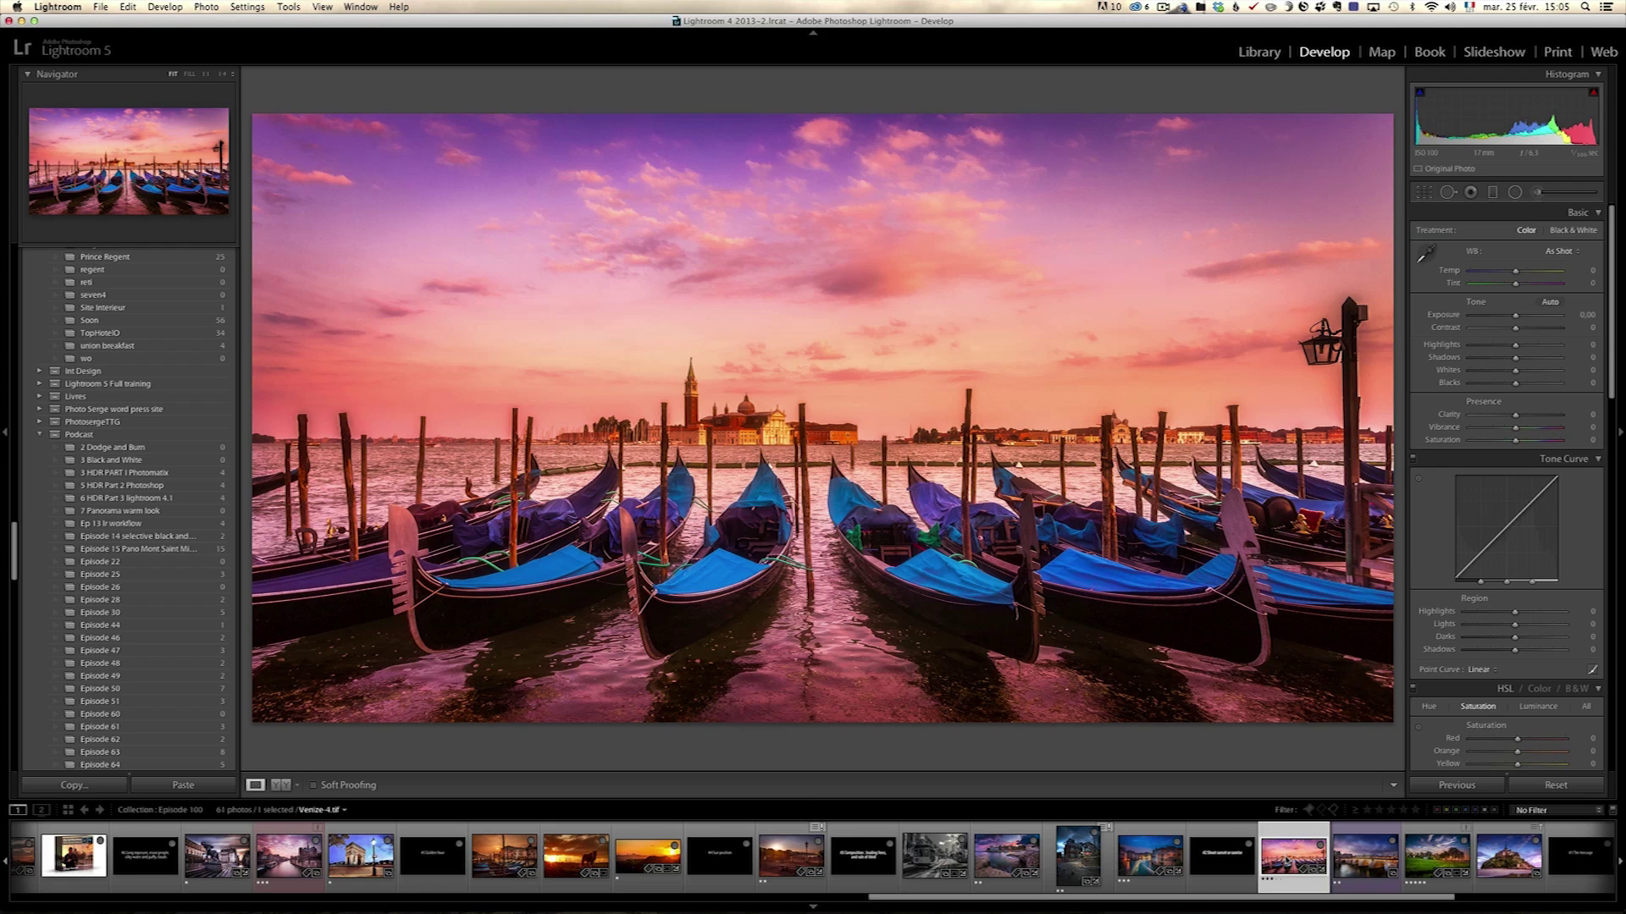
left_click(1326, 860)
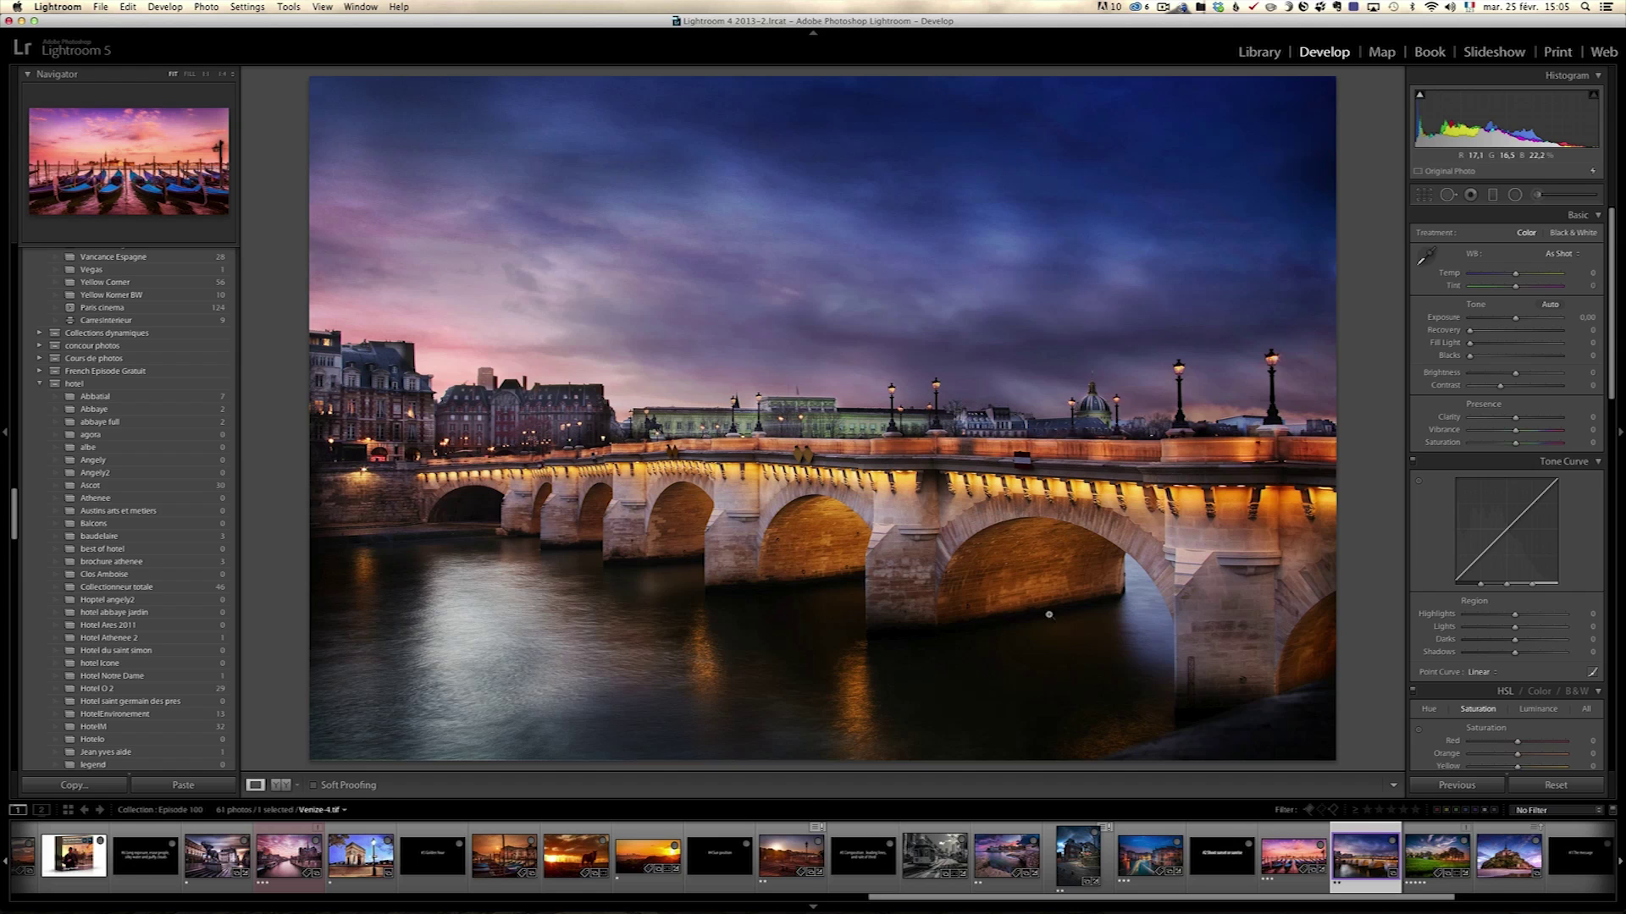
left_click(1434, 864)
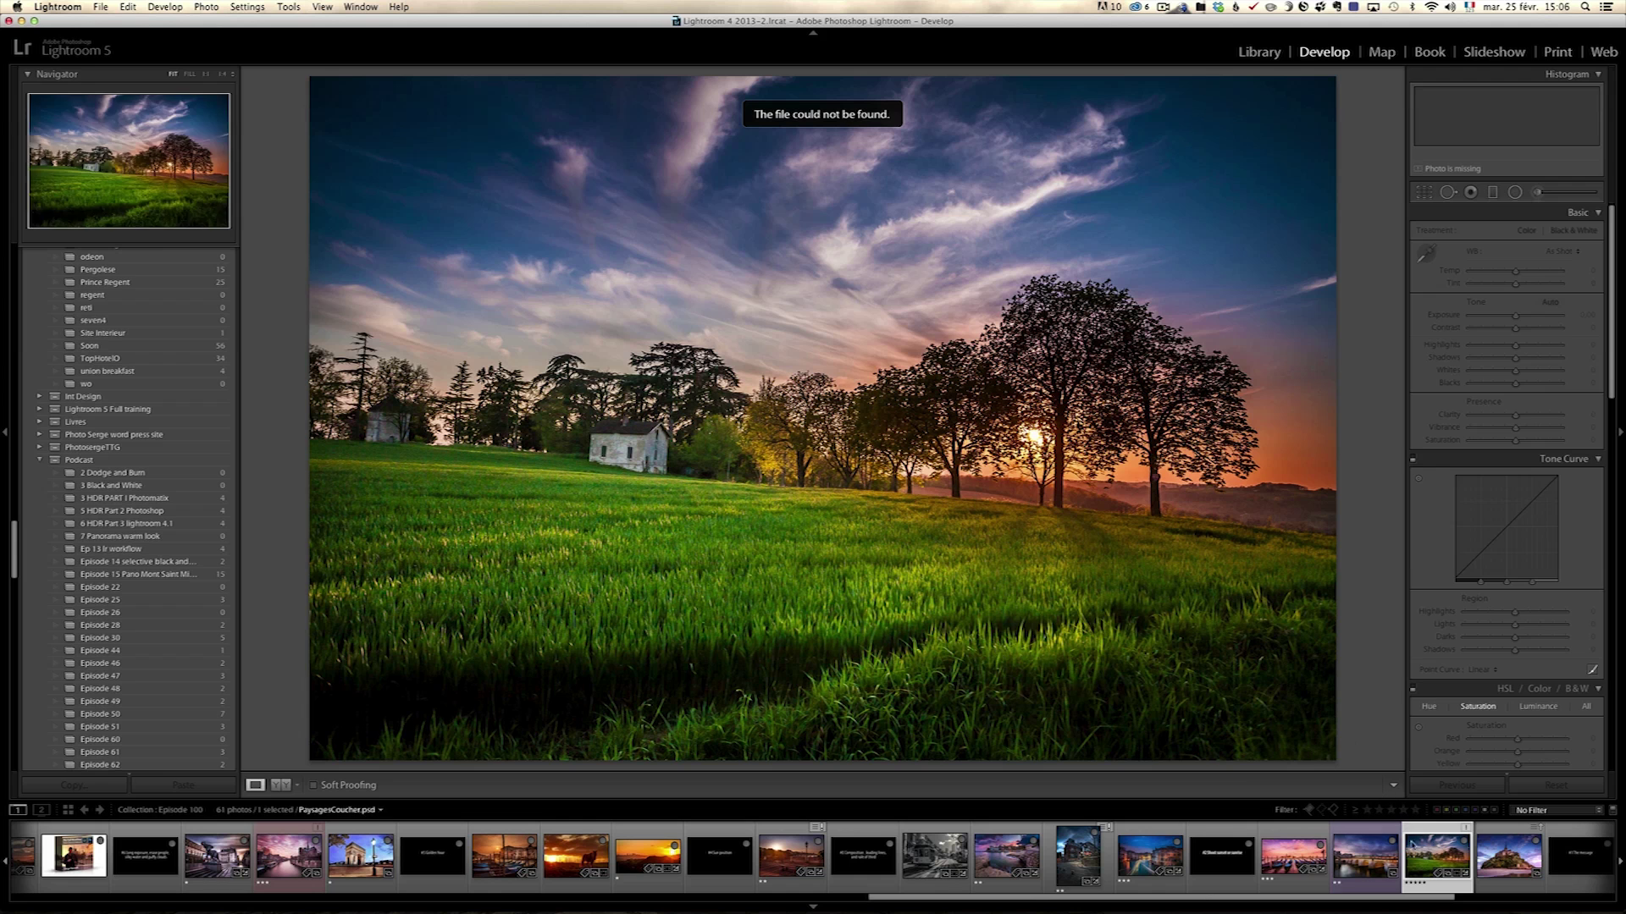
left_click(1495, 861)
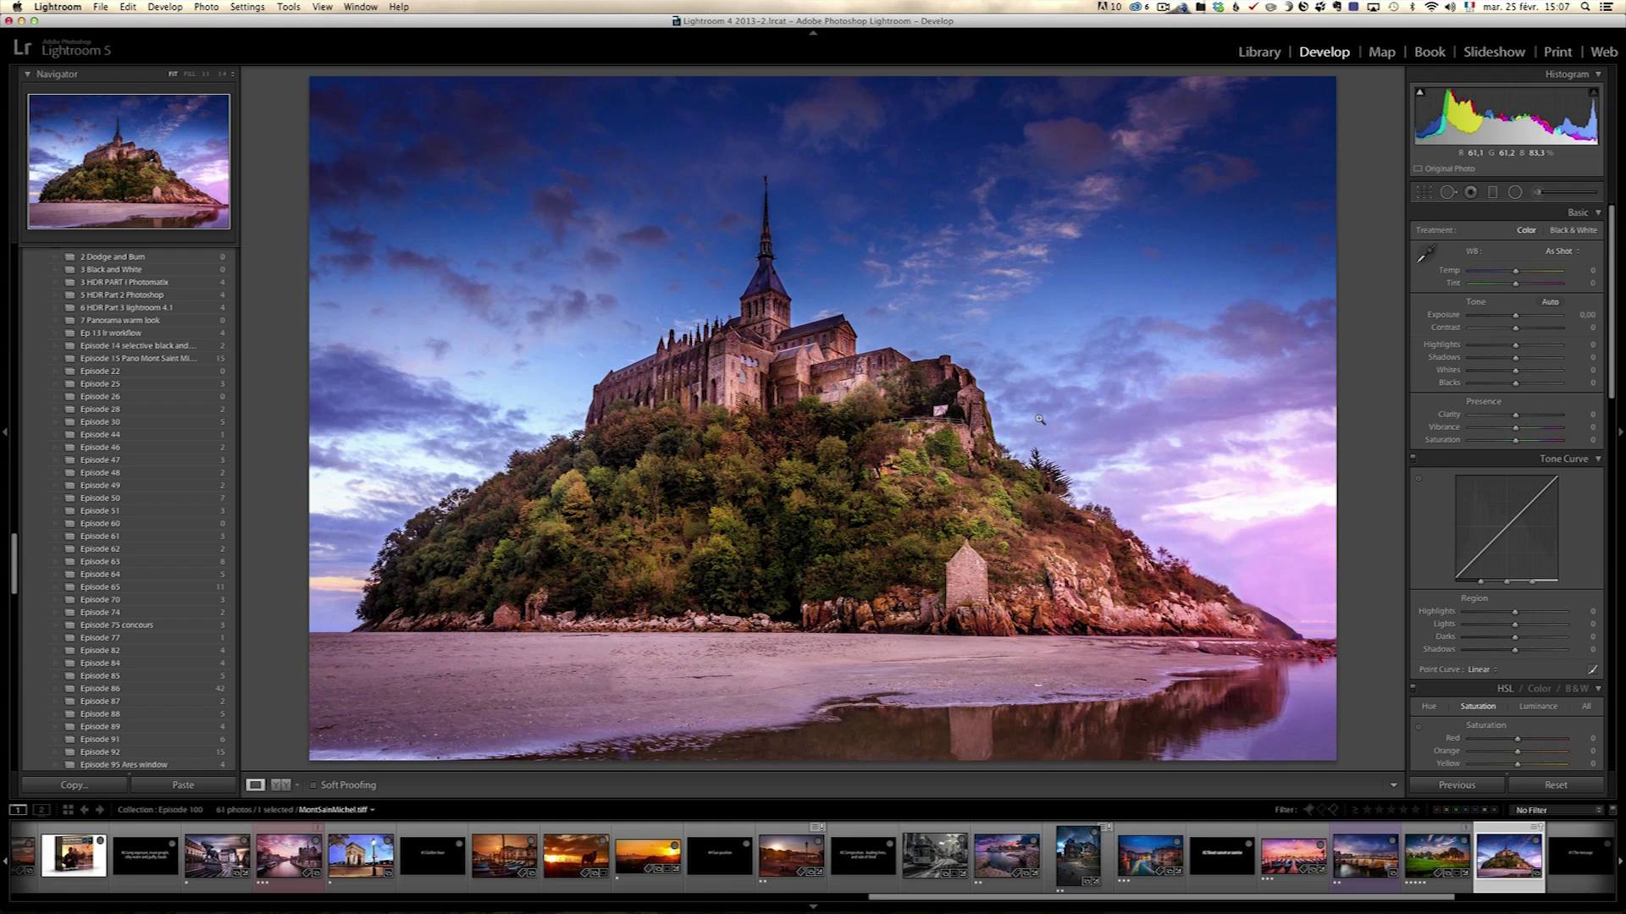
Show the slide 1-message.jpg and its examples: ConcordeHDR.tif, the Venice column, the Louvre arch, Saint Mark's Square and the dune panorama
left_click_drag(1327, 903, 1485, 903)
left_click(1132, 855)
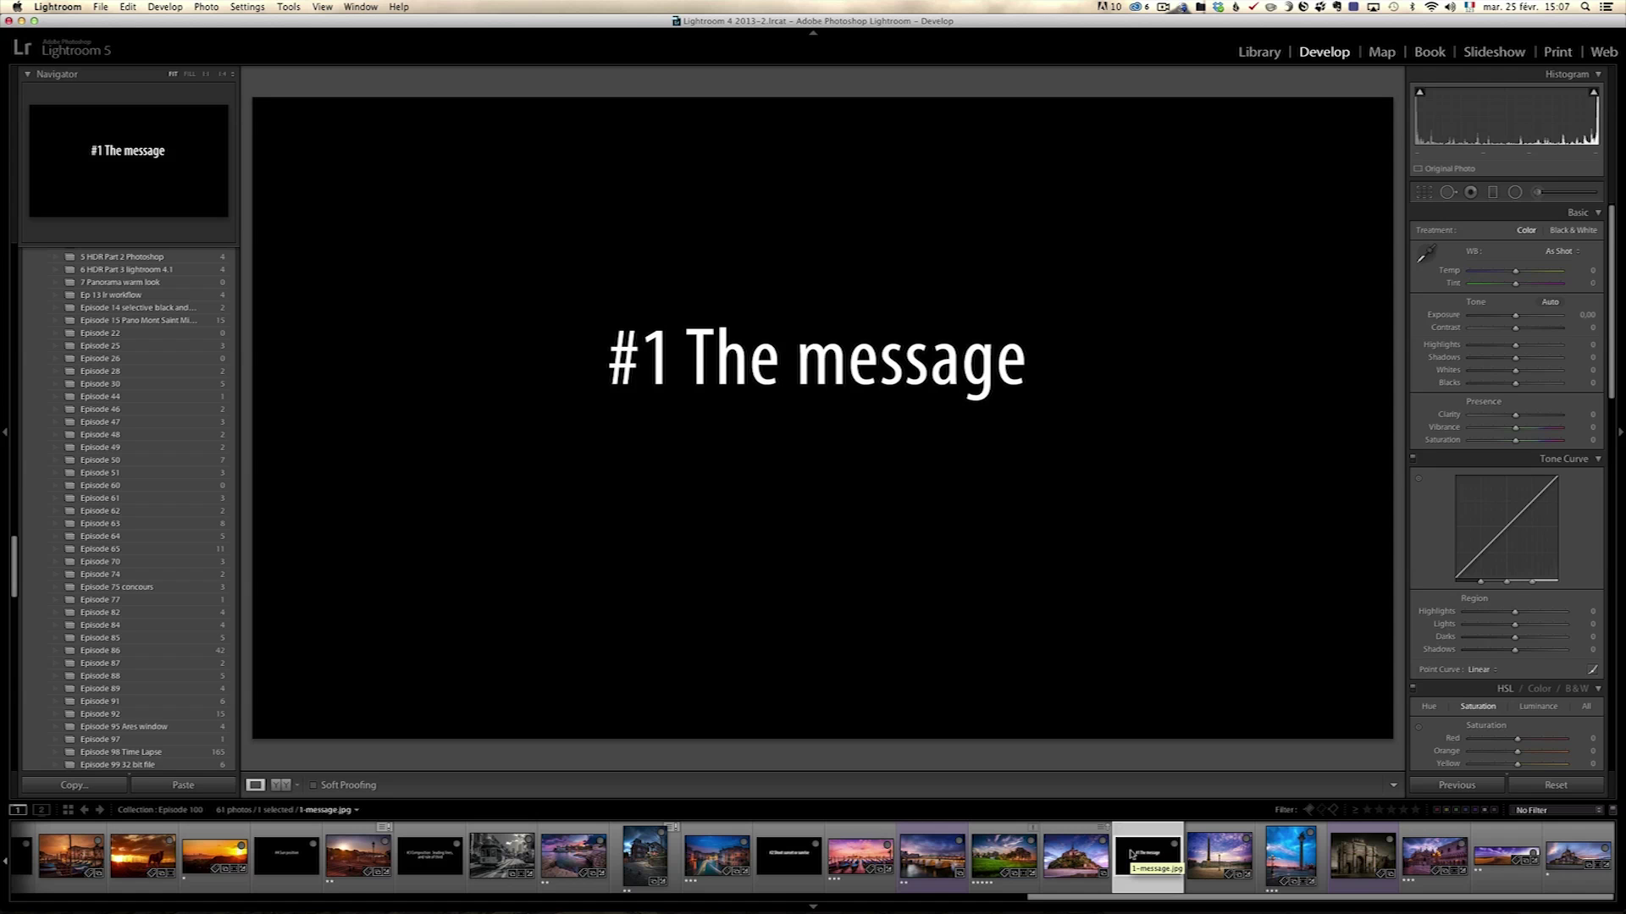
left_click(1215, 852)
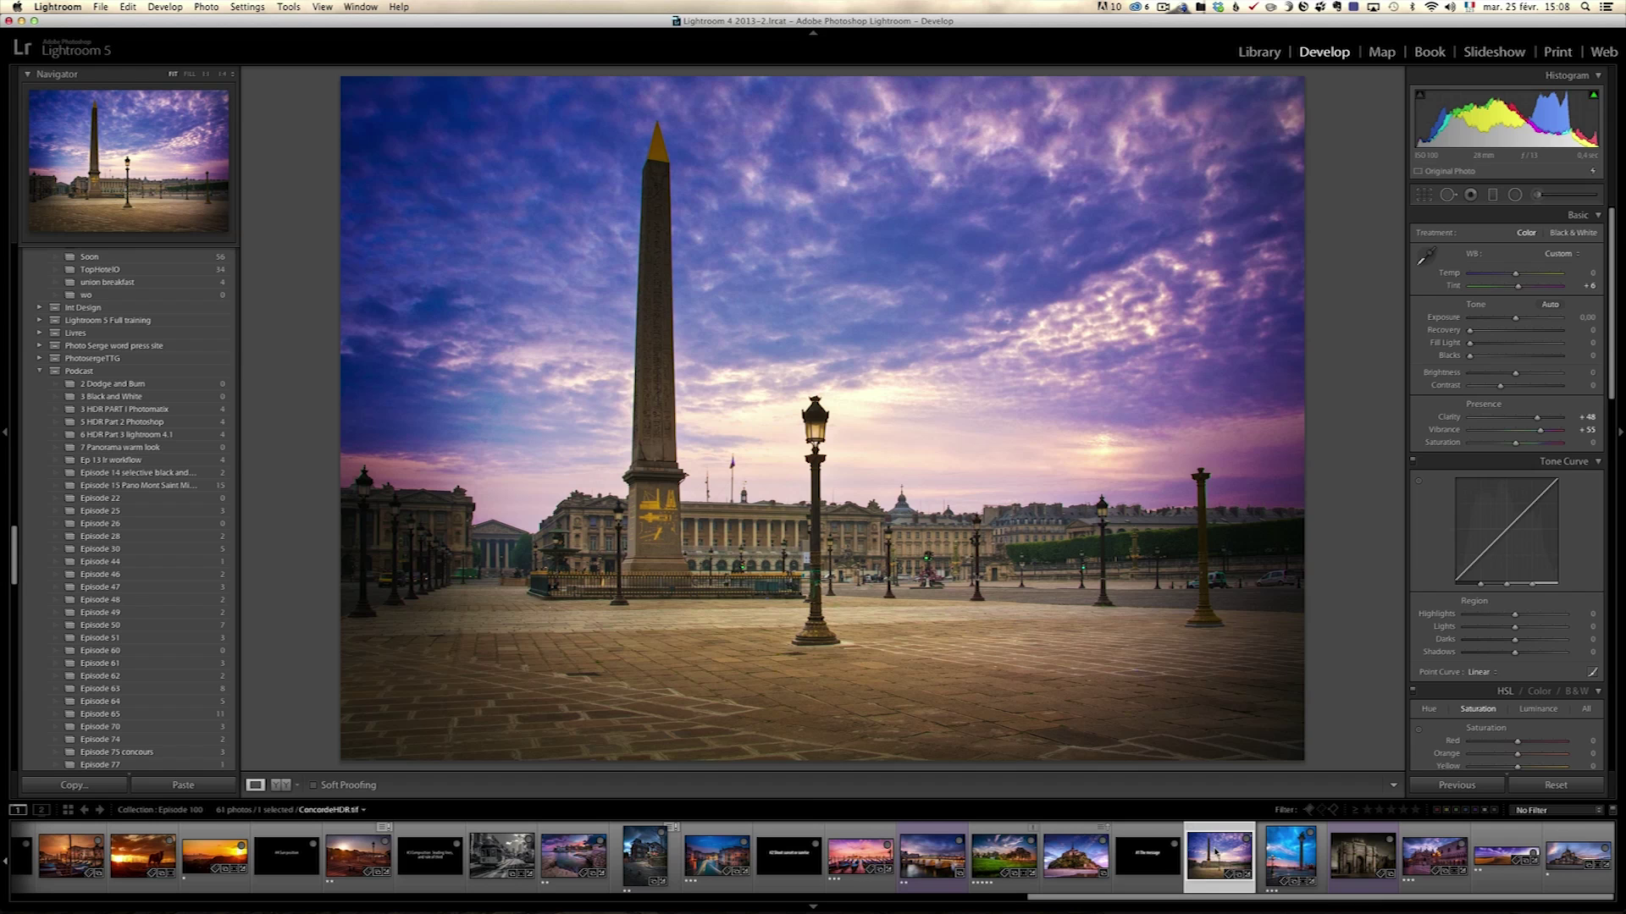
left_click(1300, 852)
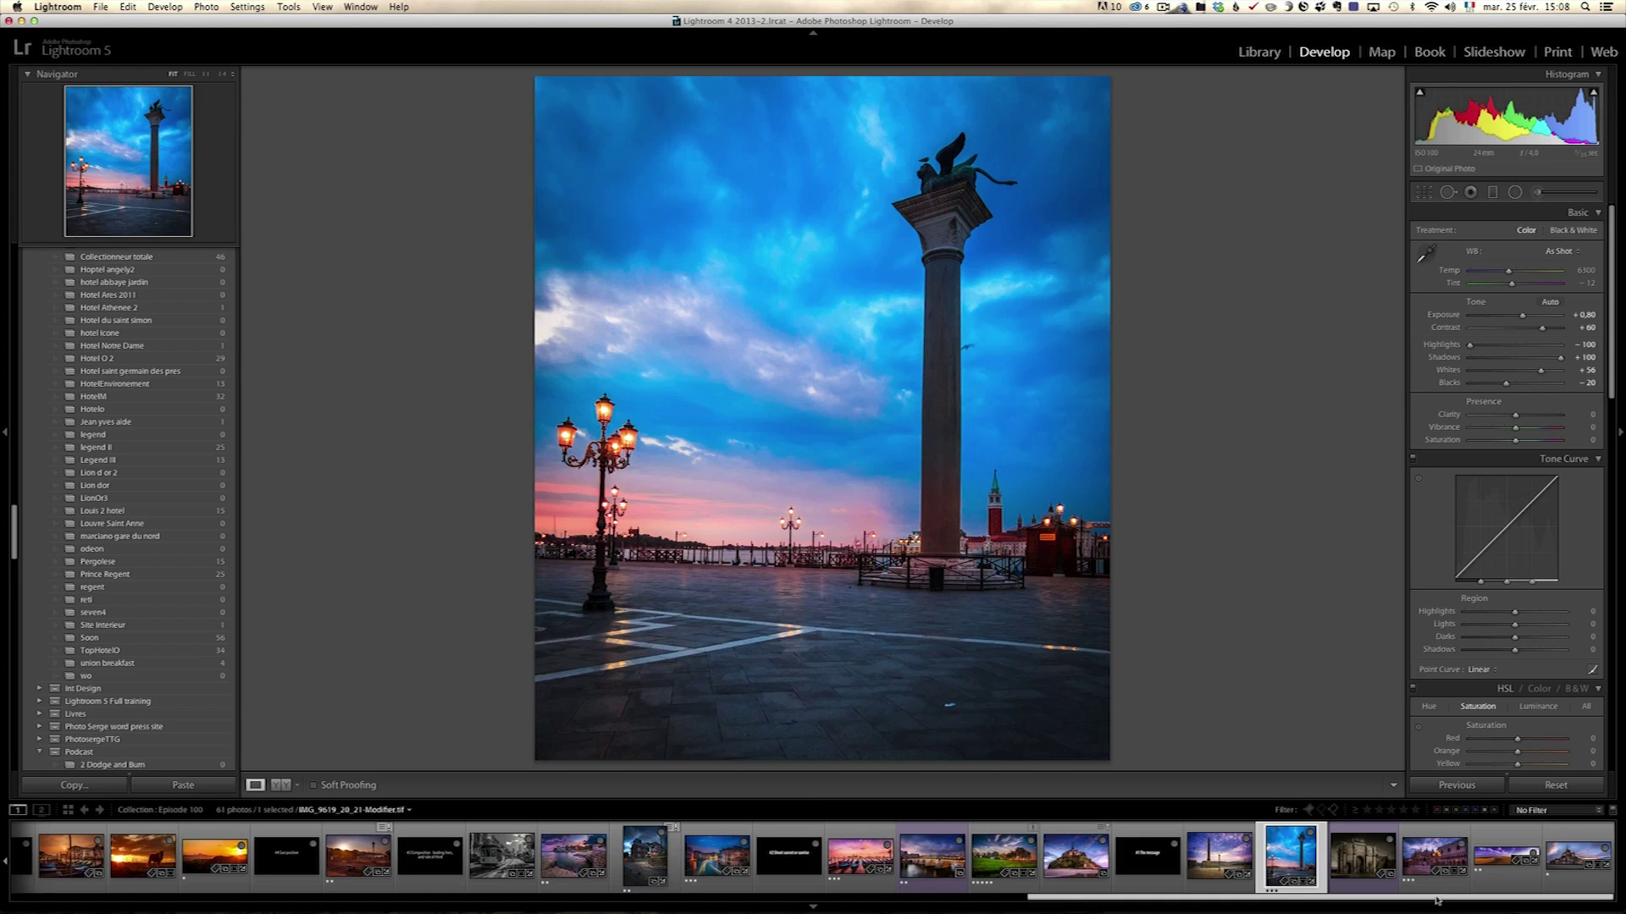
left_click(1355, 858)
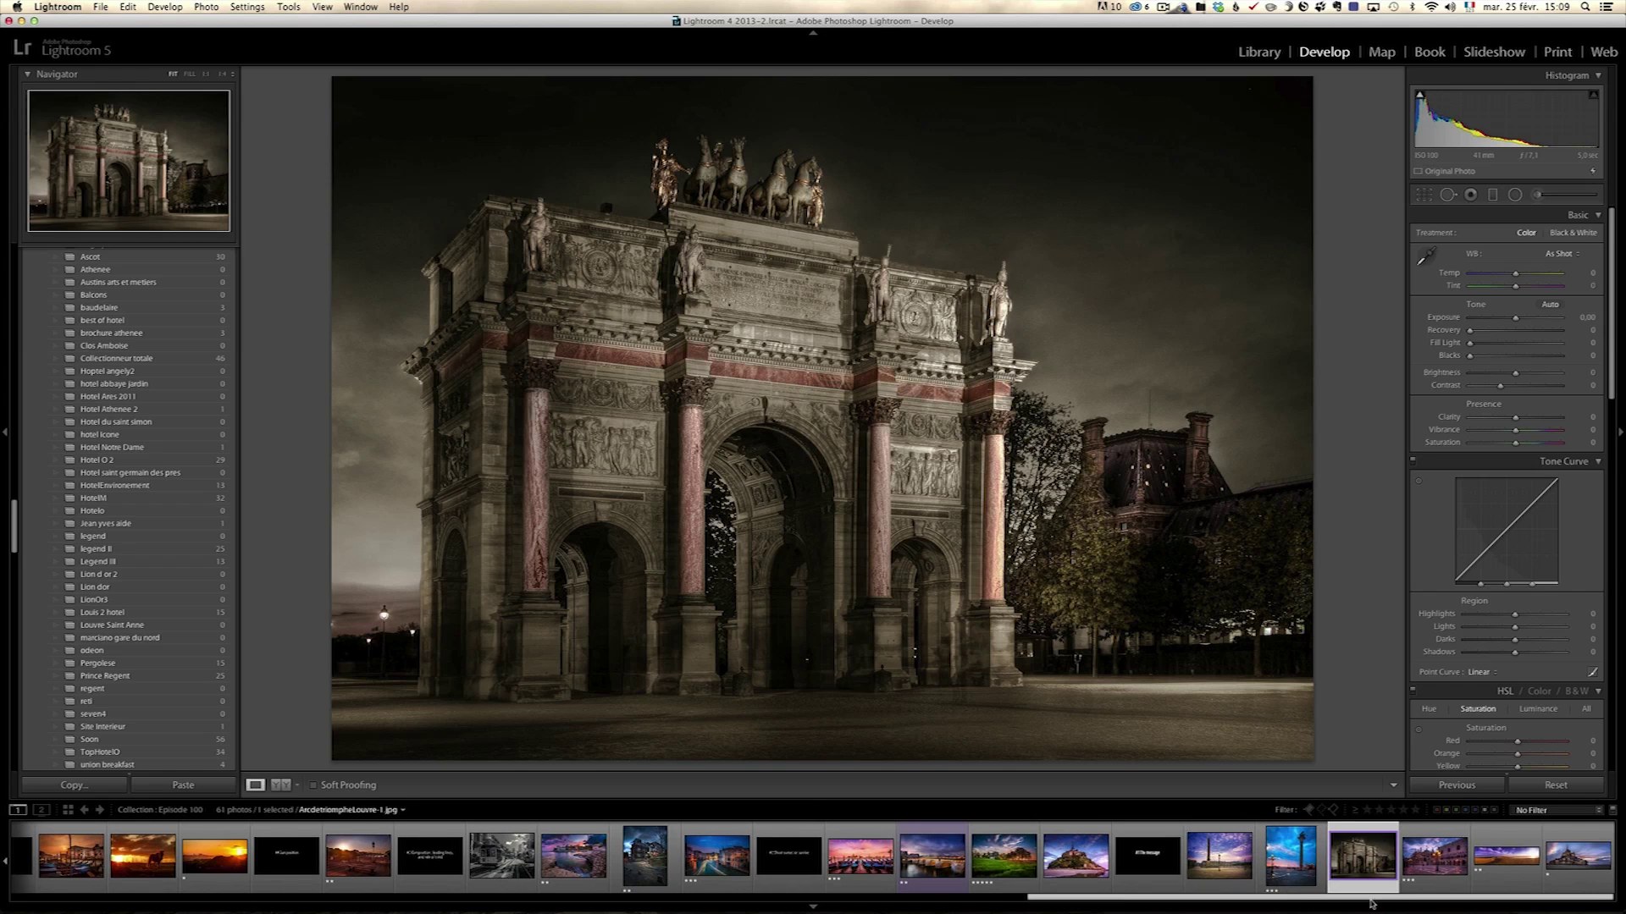
left_click(1425, 863)
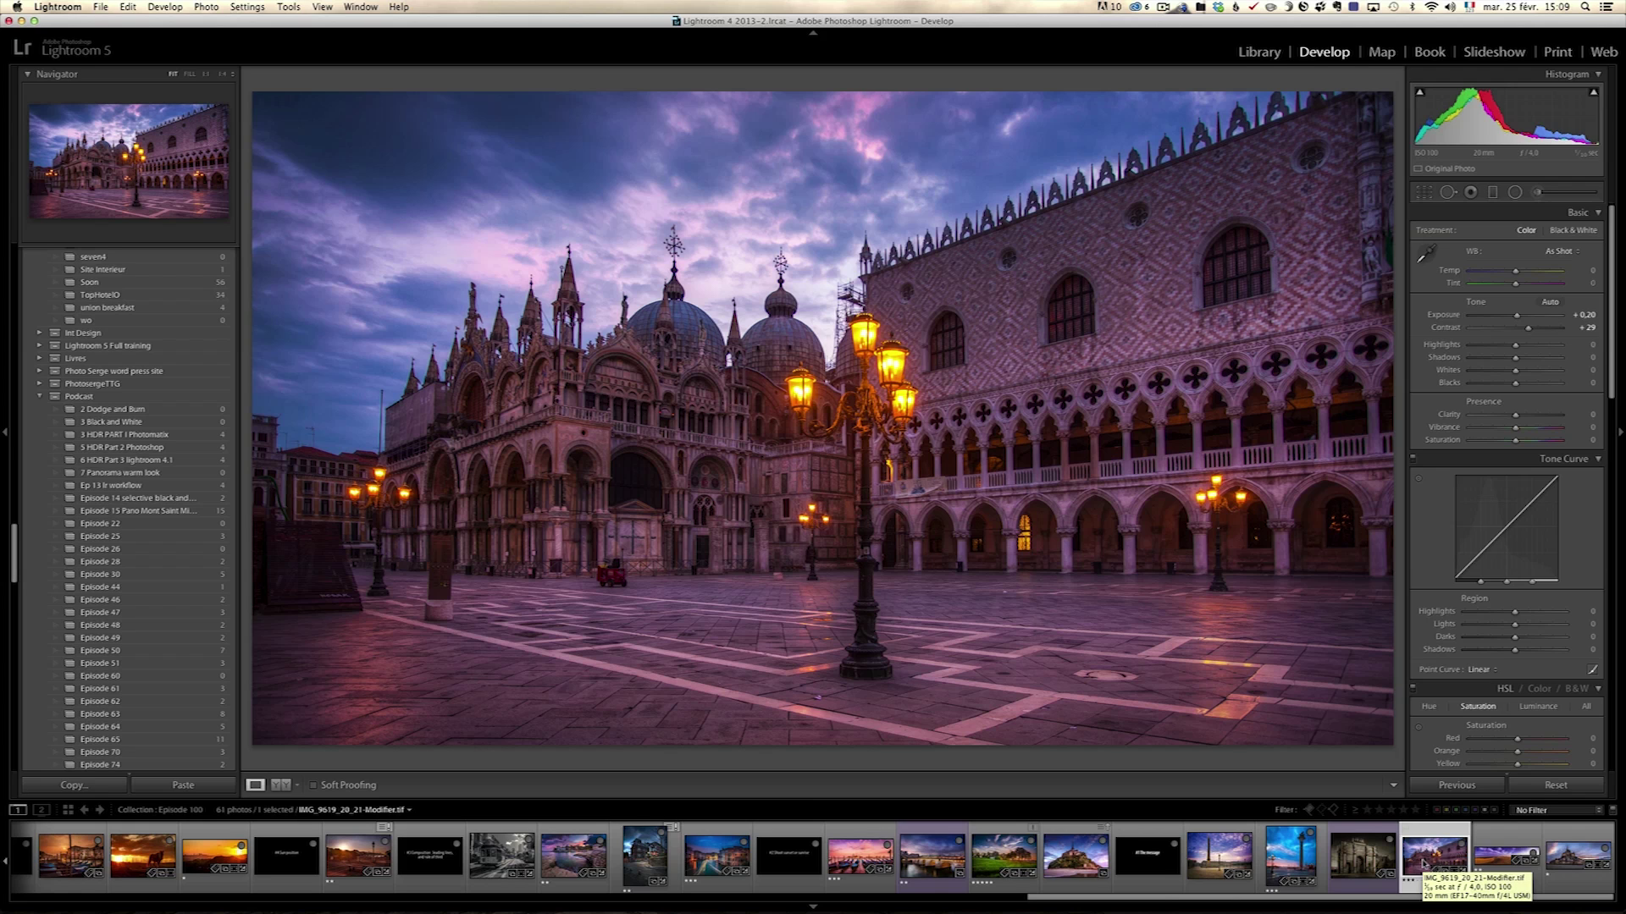
left_click(1490, 857)
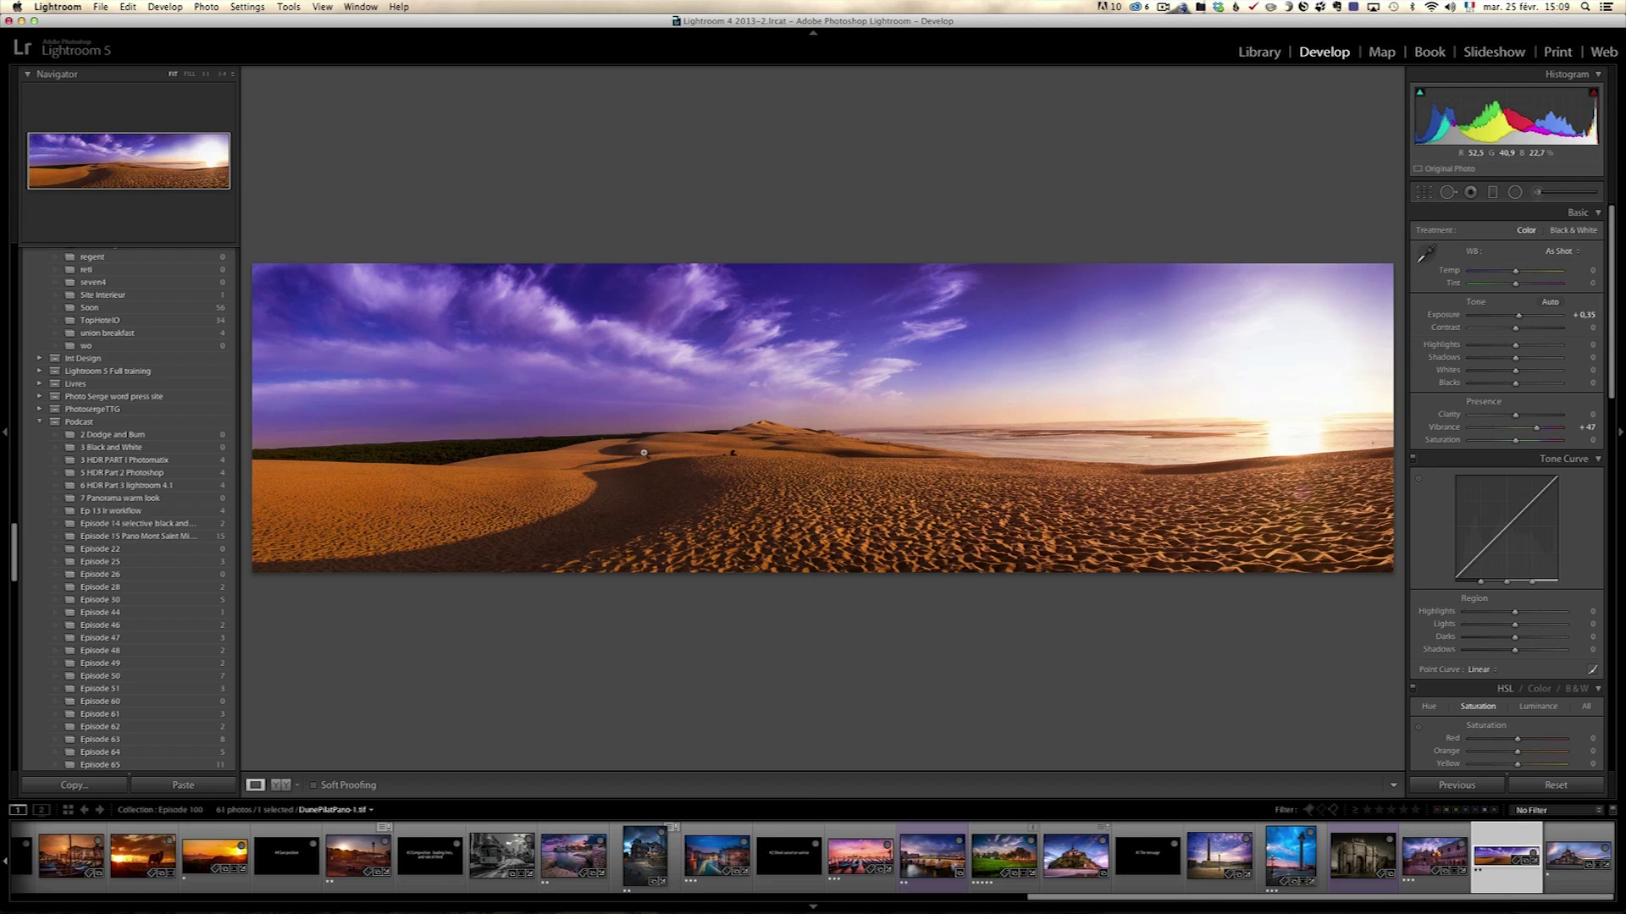
Zoom in on the seated couple and the dune crest in the panorama, and return to the full view
left_click(730, 454)
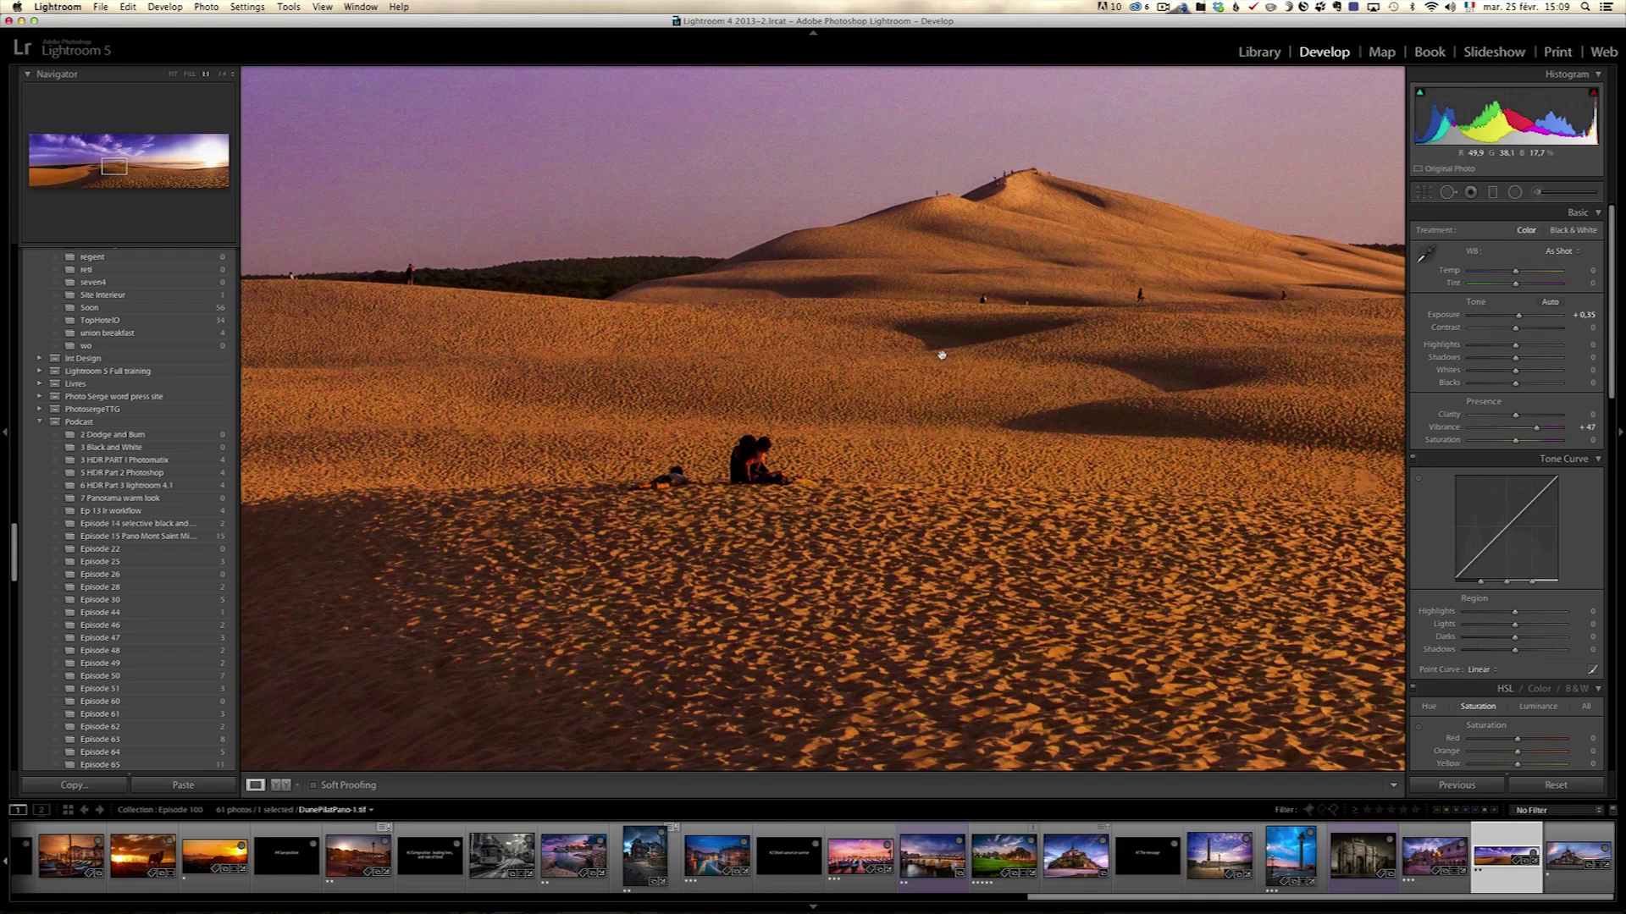
left_click_drag(1141, 279, 880, 329)
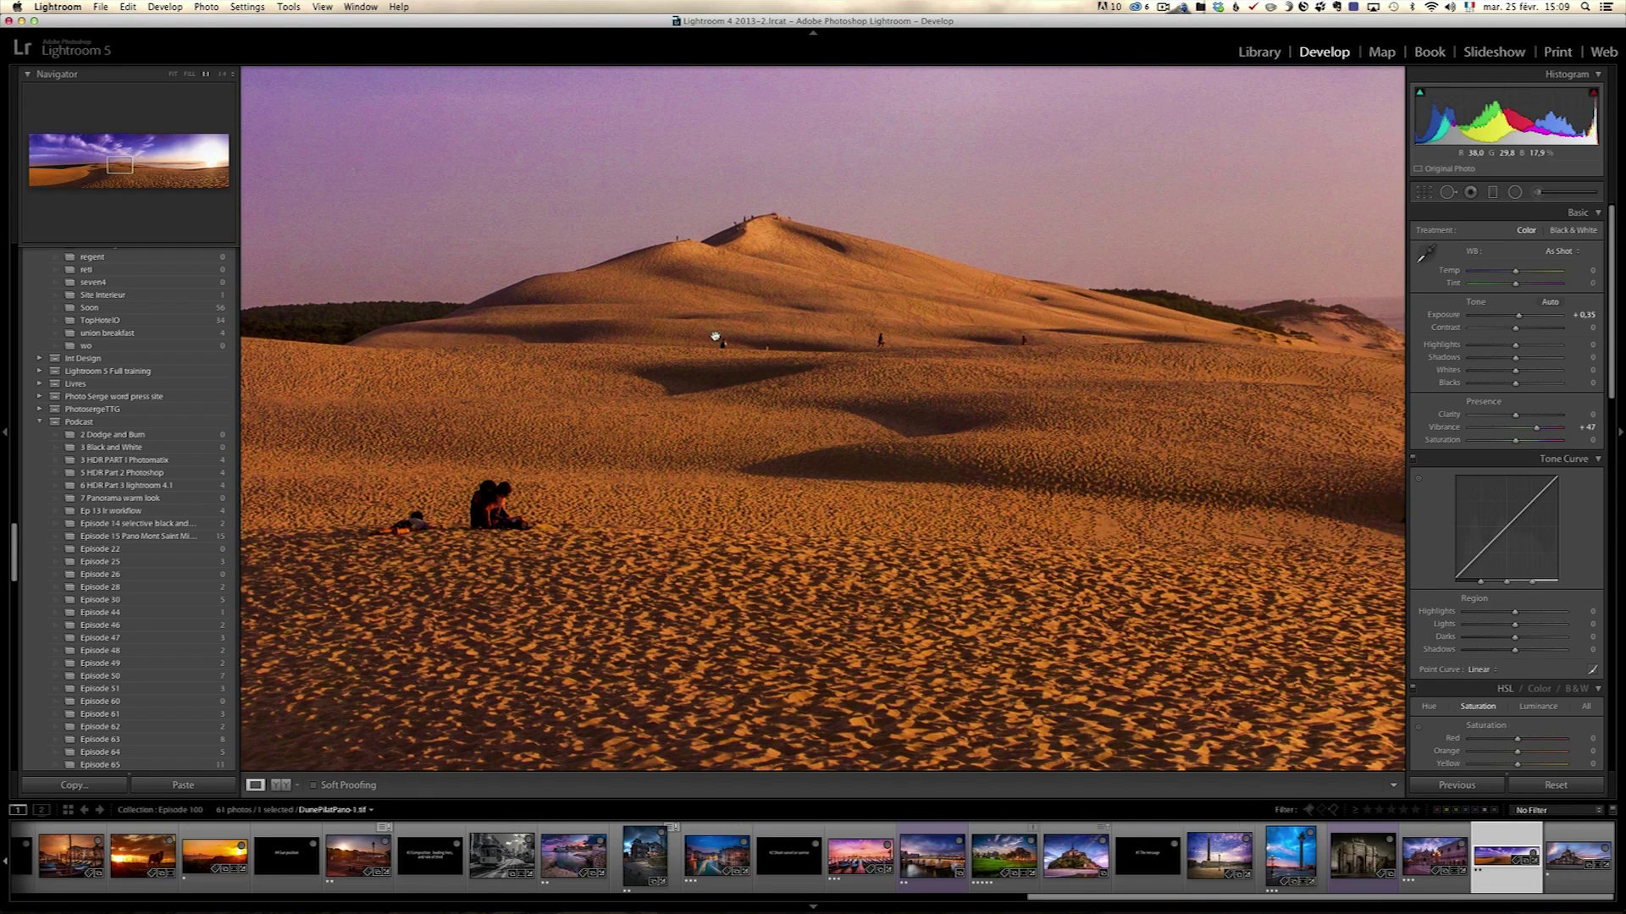
left_click(841, 498)
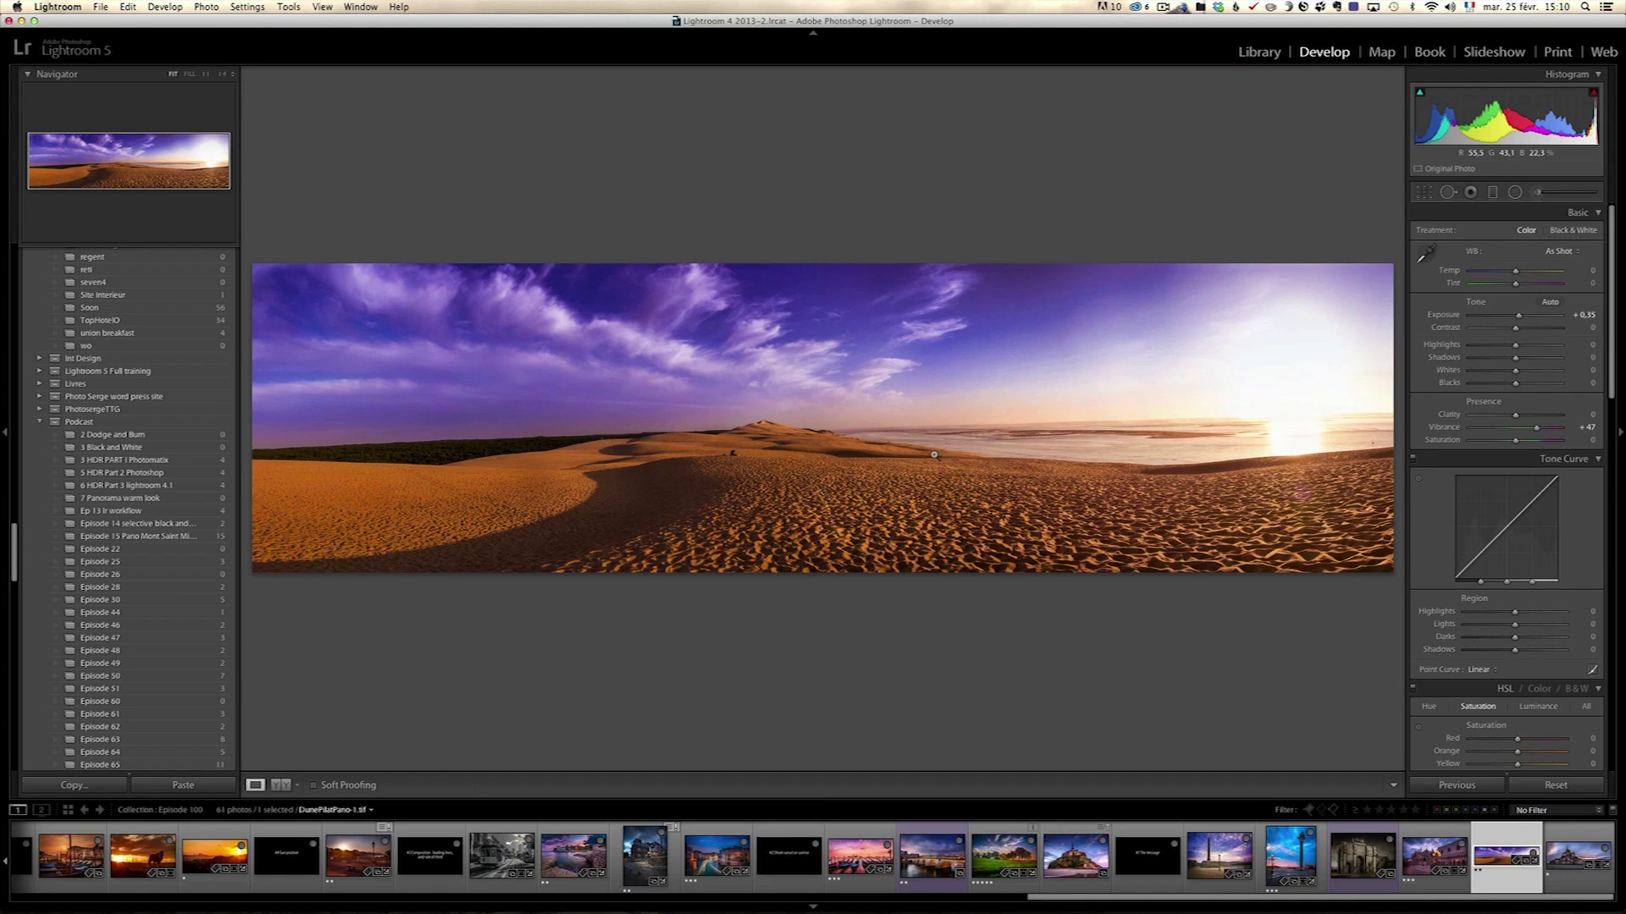
Check the dune panorama's photo info overlay, display MontSaintMichel-1.tif and close the Adjustment Brush without painting
key("k")
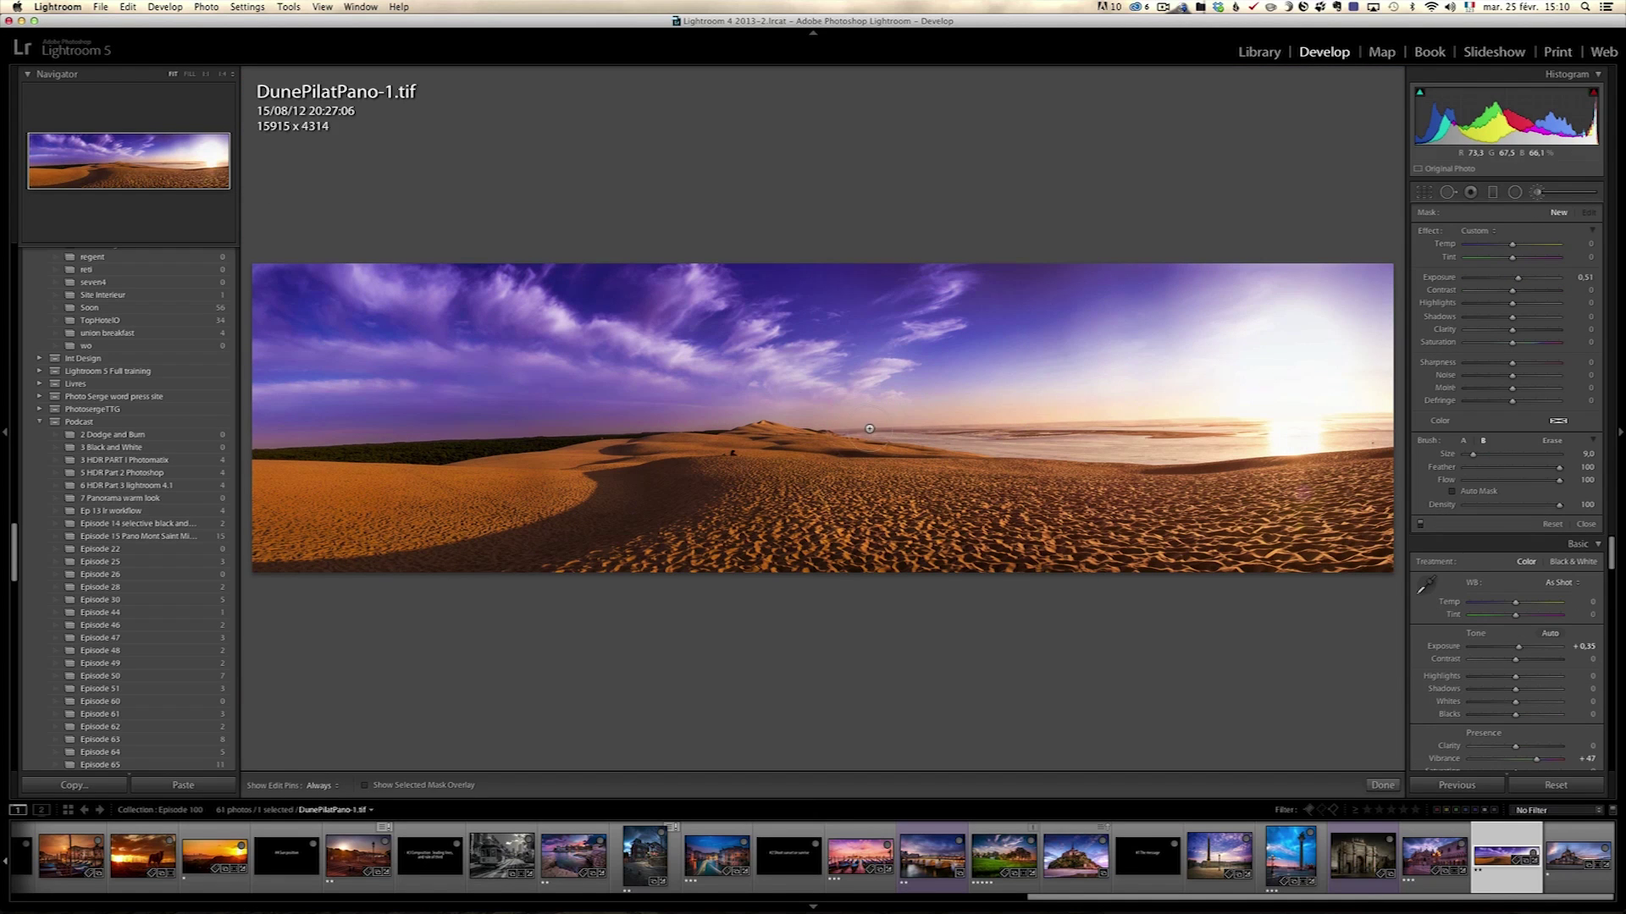
key("i")
key("i")
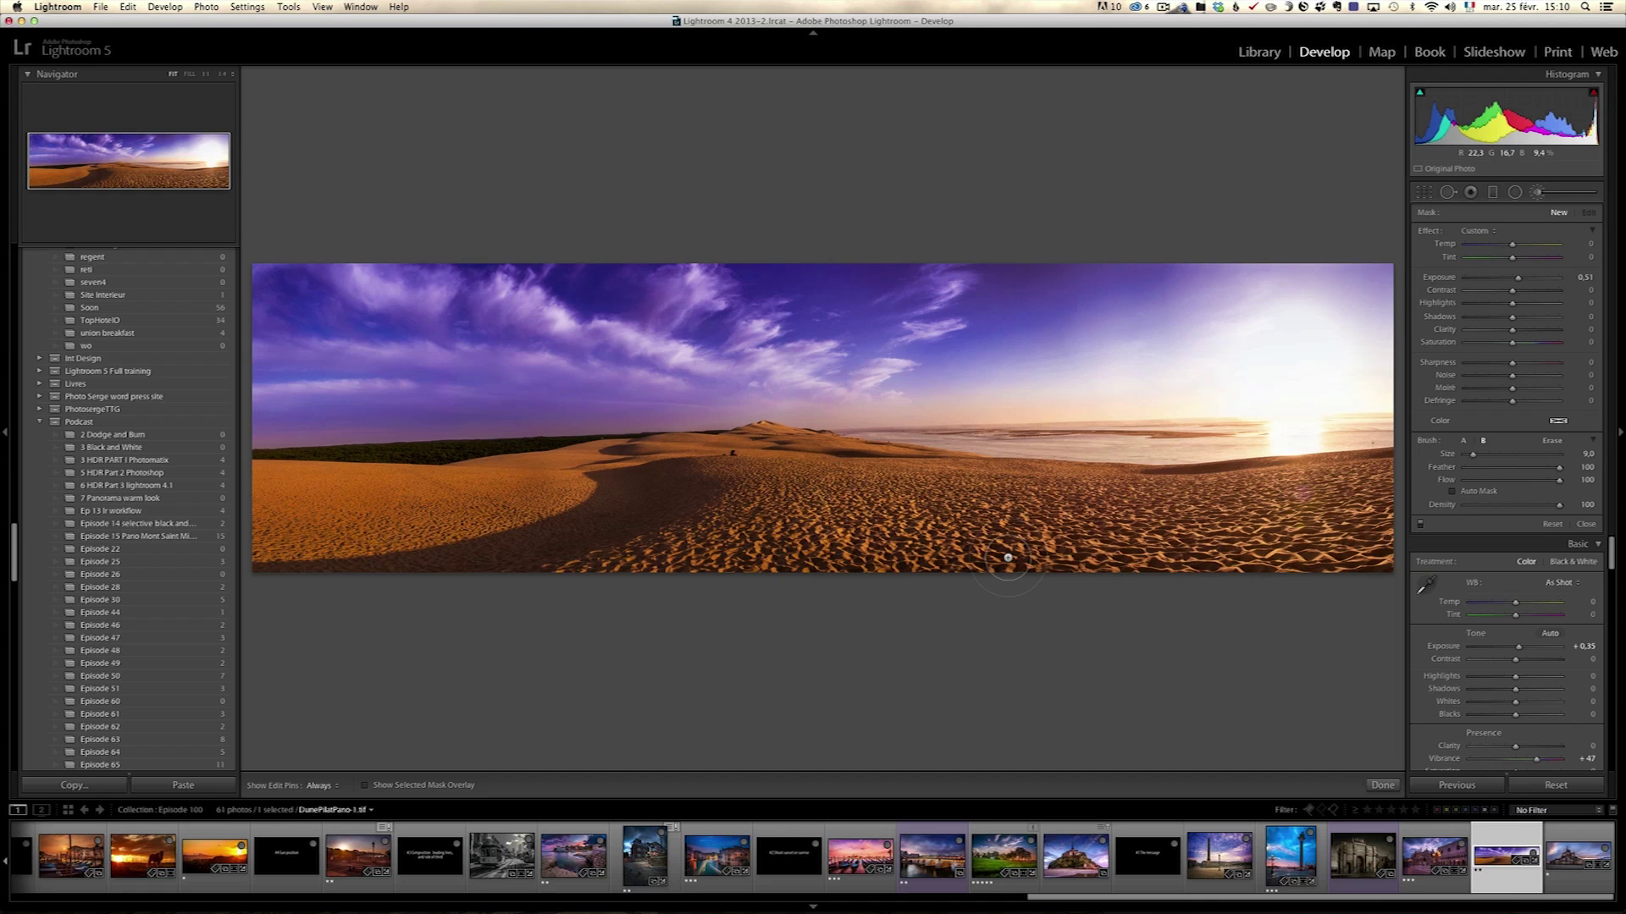
key("Right")
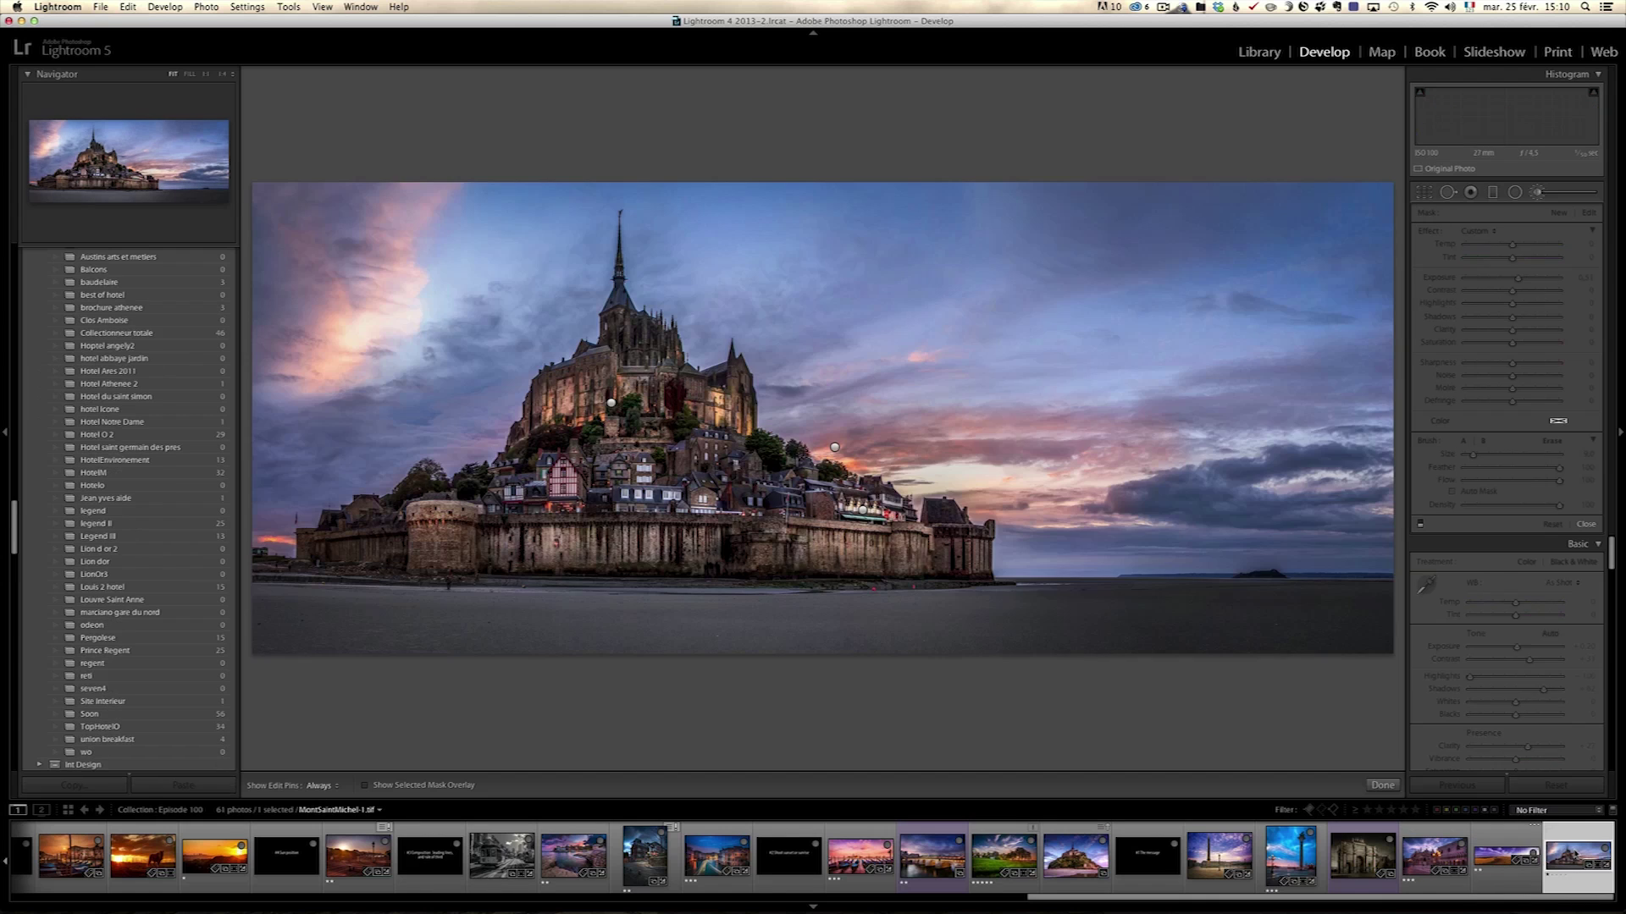
left_click(1584, 524)
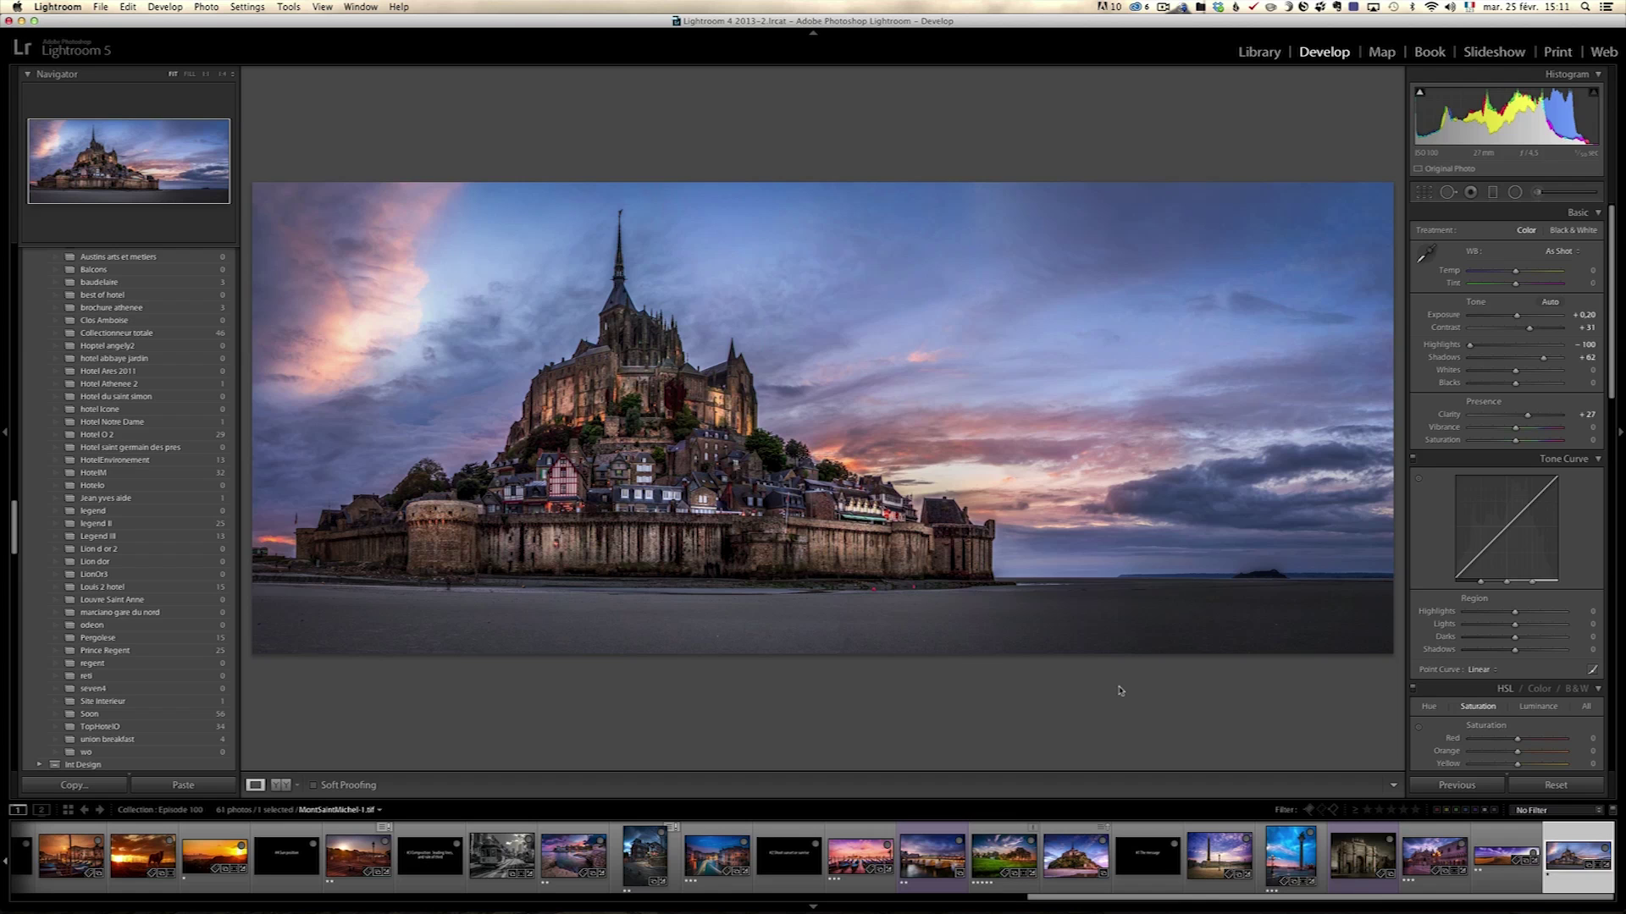
Switch to Chrome and browse the Training Packages page on photoserge.com, from the complete package down to the Lightroom 5 training and back up
key("super+Tab")
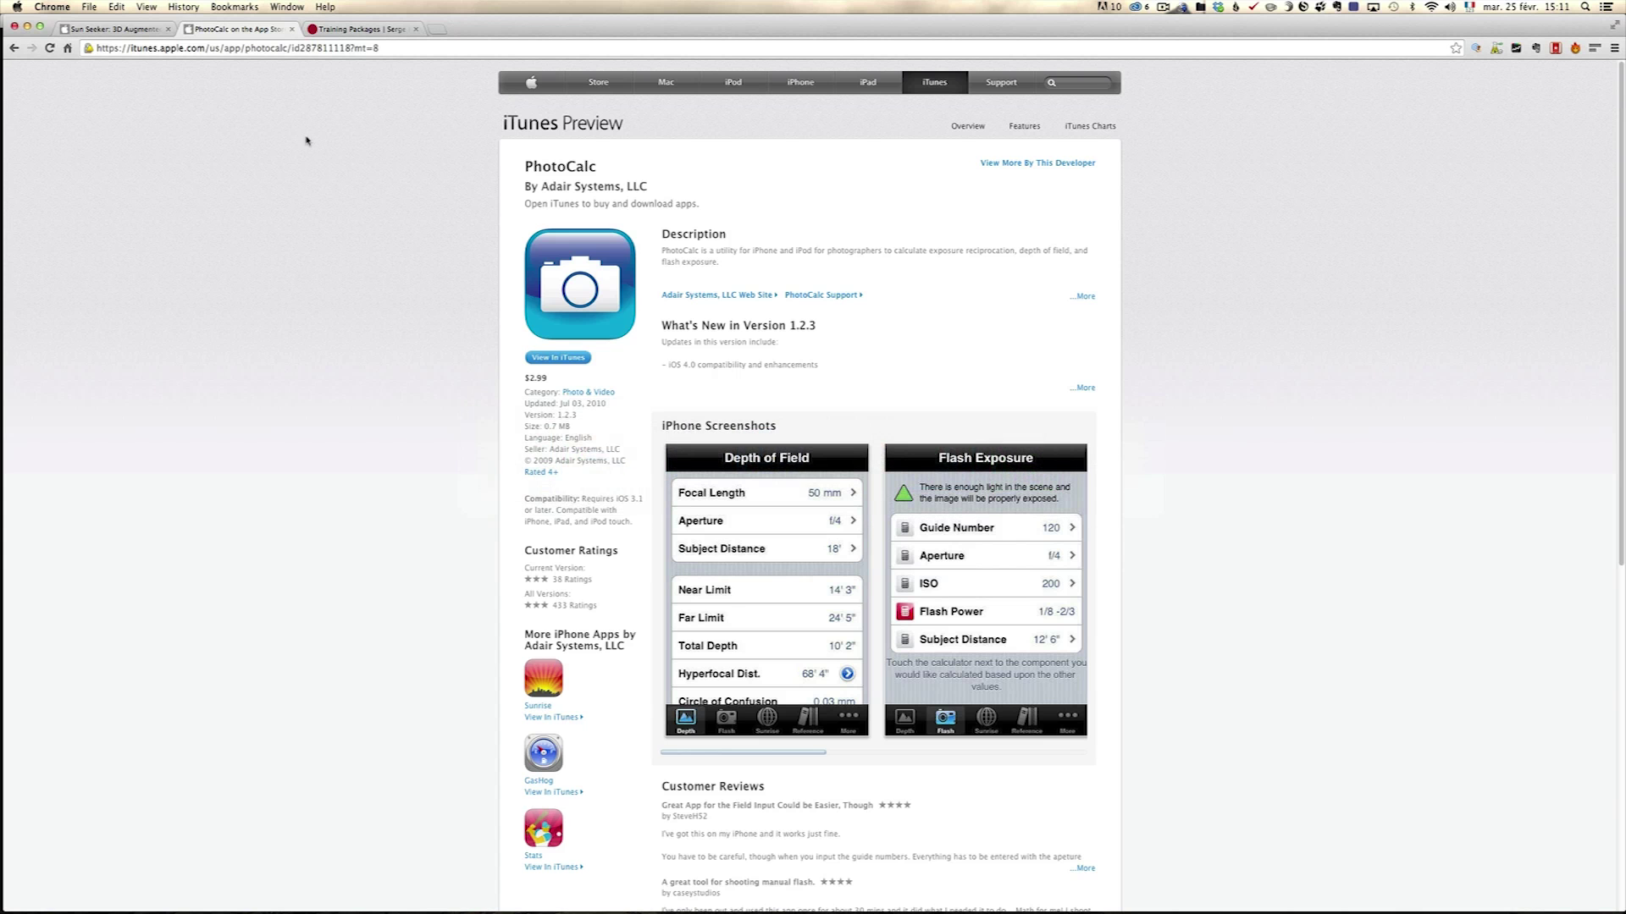
left_click(347, 29)
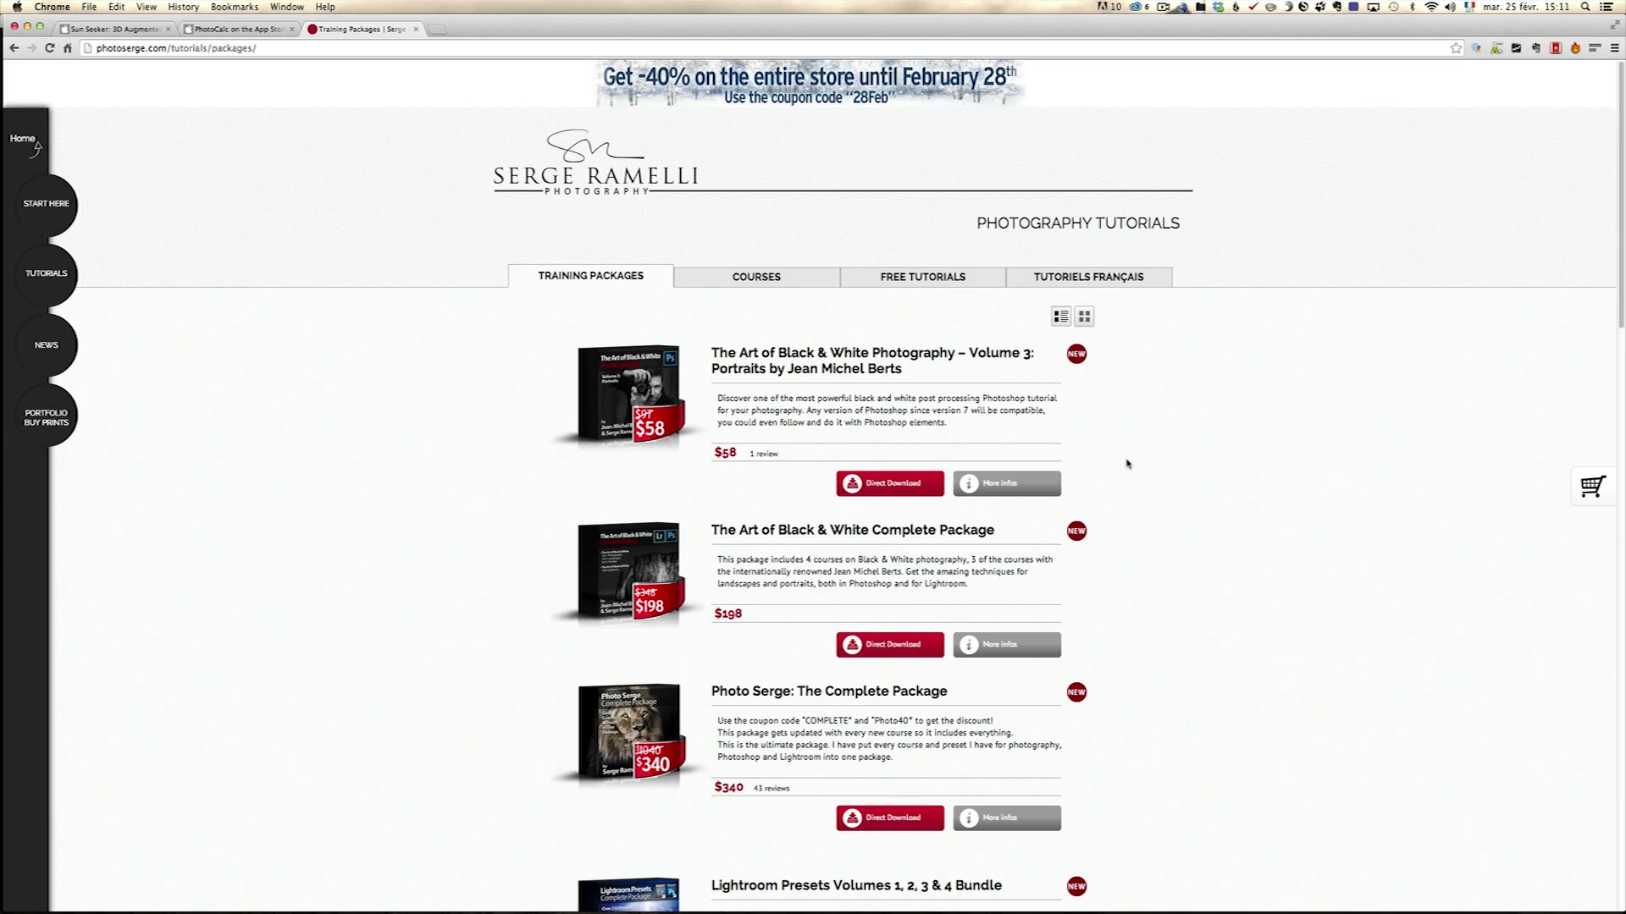
scroll(1156, 388, "down", 3)
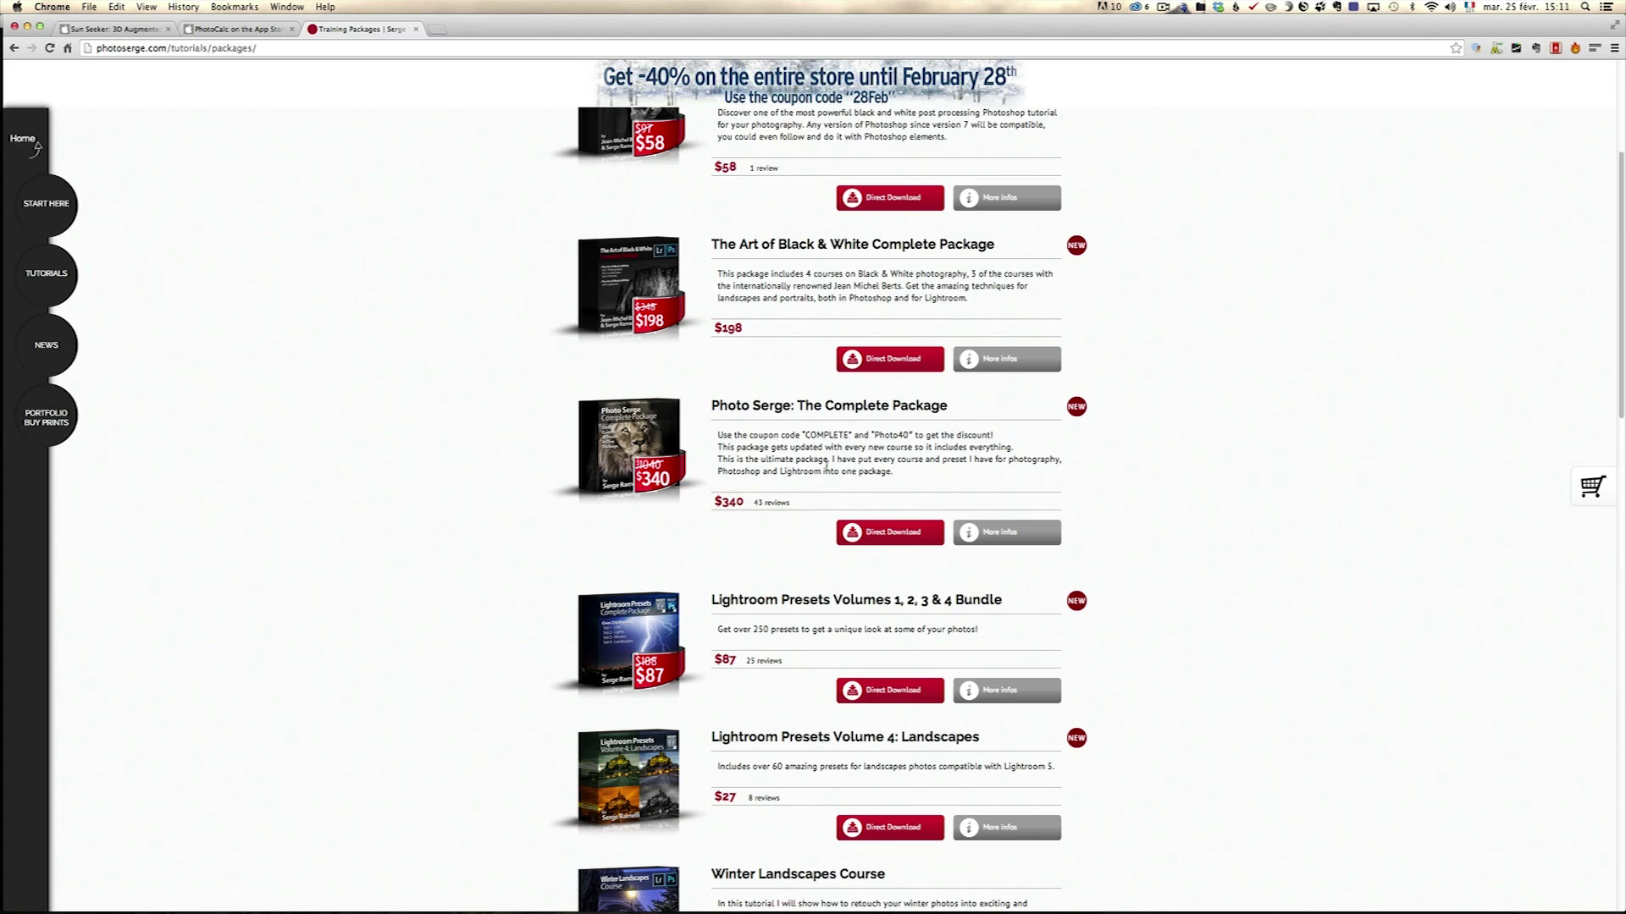
scroll(827, 464, "down", 4)
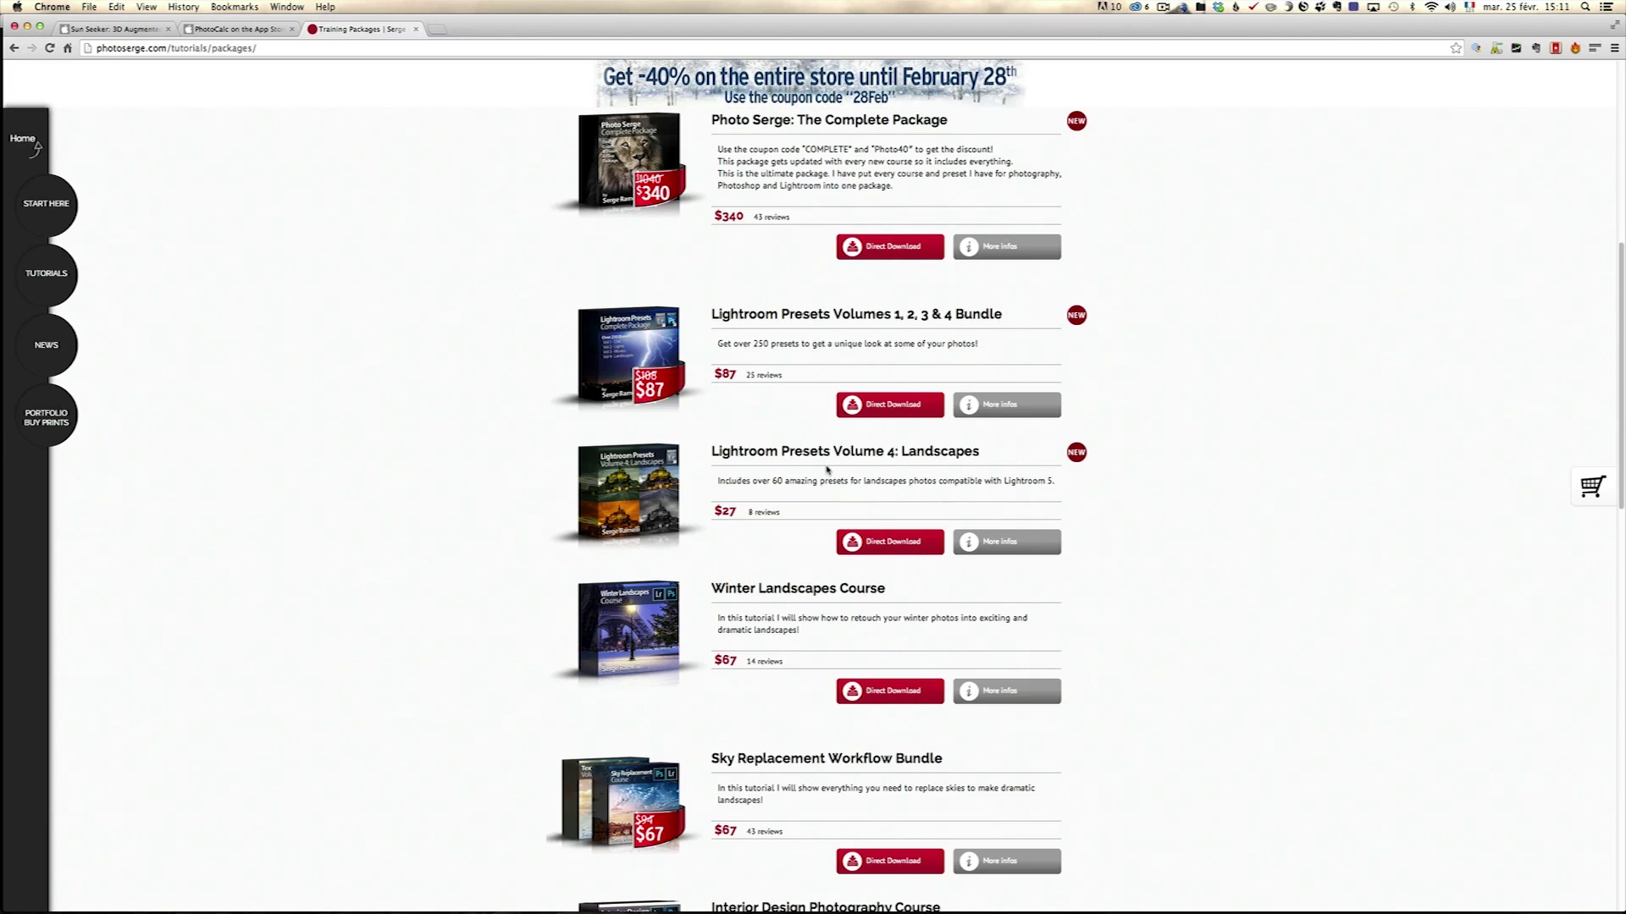
scroll(821, 466, "down", 5)
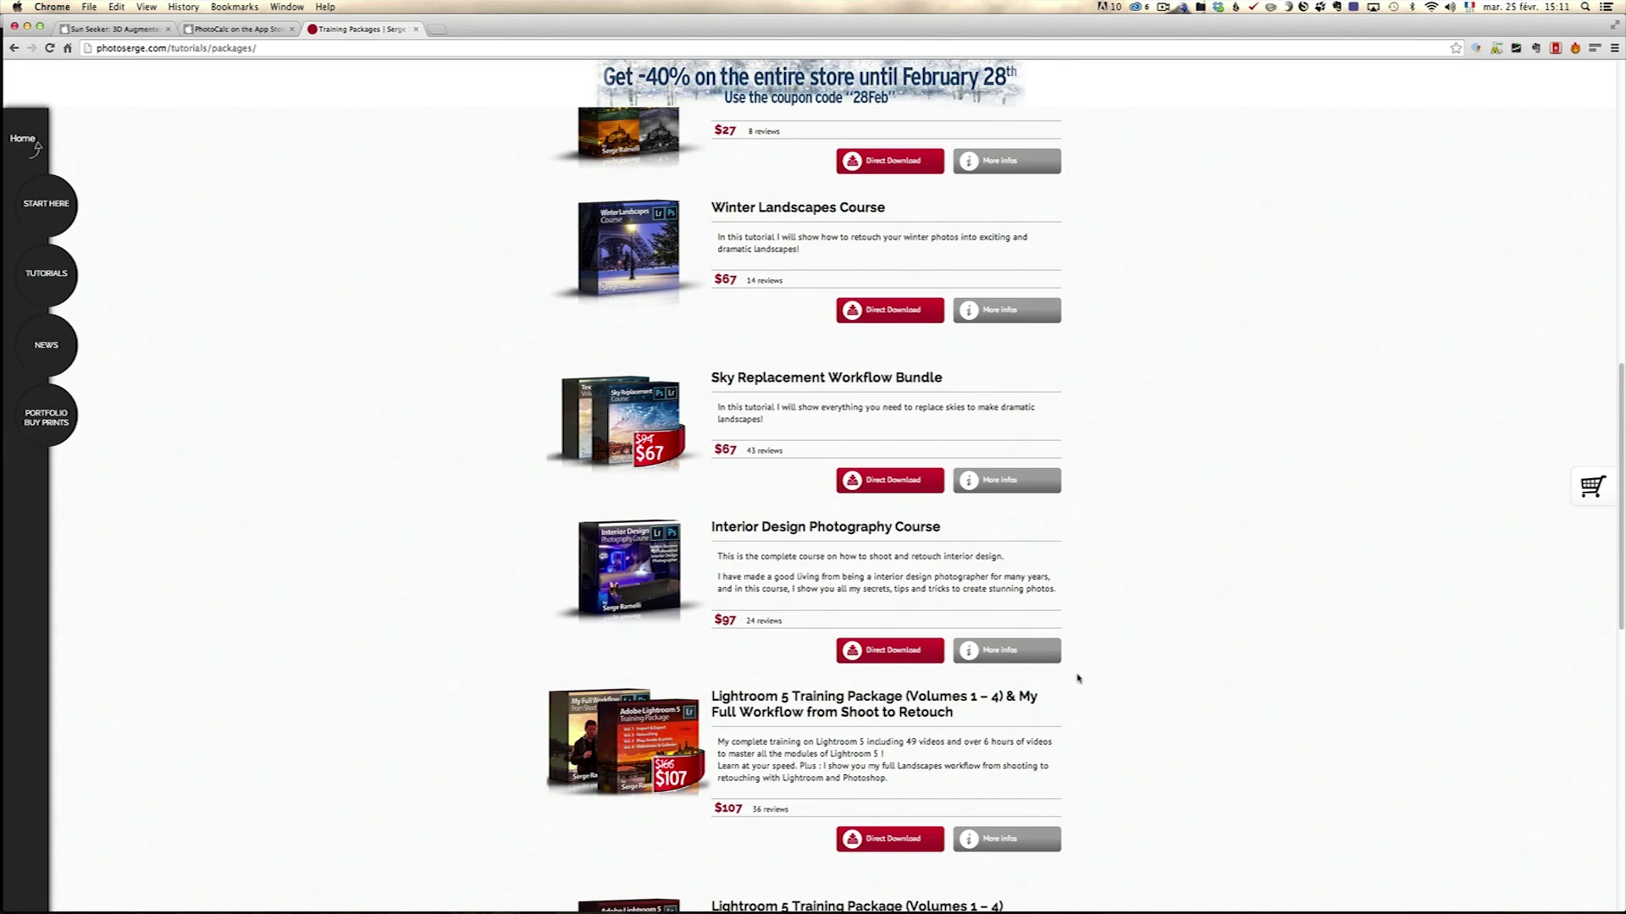
scroll(895, 600, "down", 3)
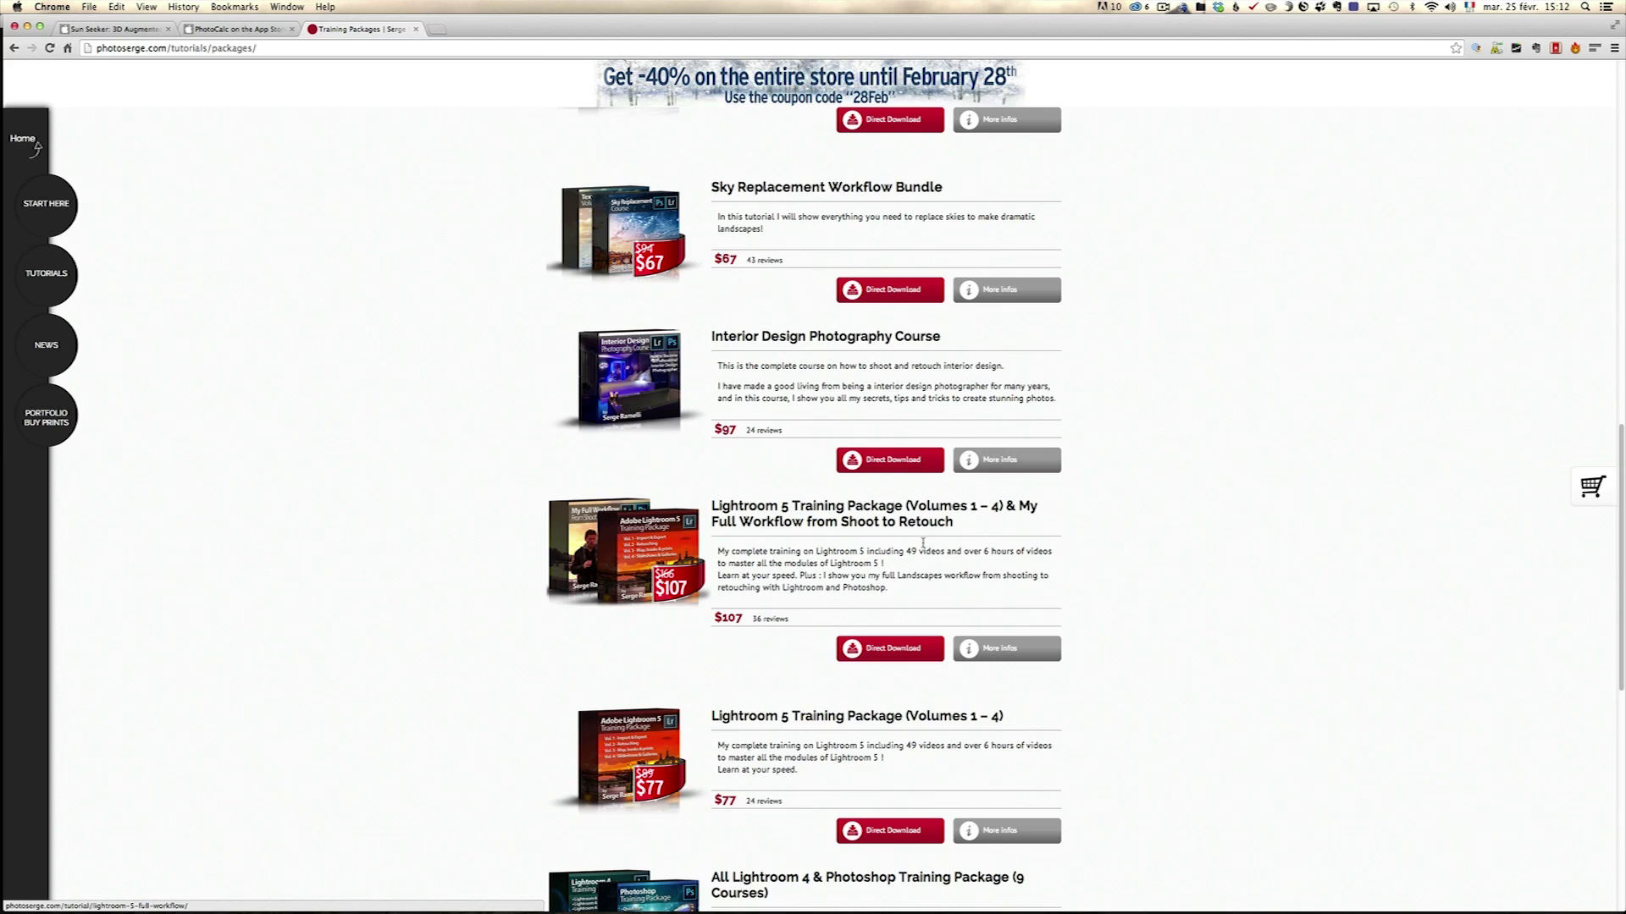
scroll(853, 493, "up", 3)
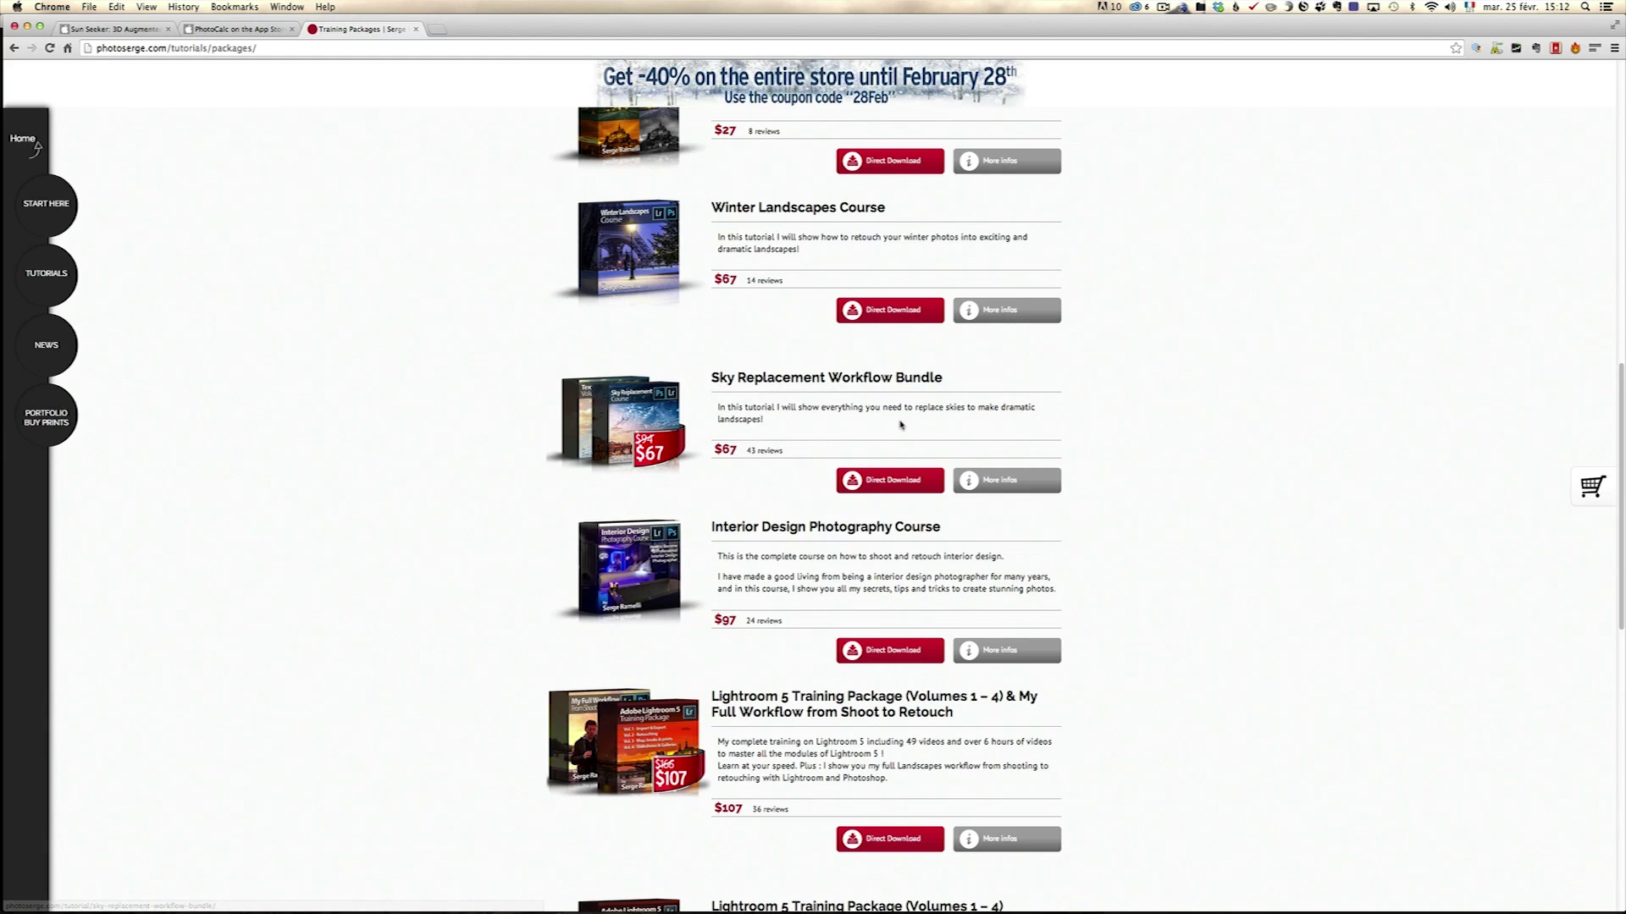
scroll(710, 468, "up", 3)
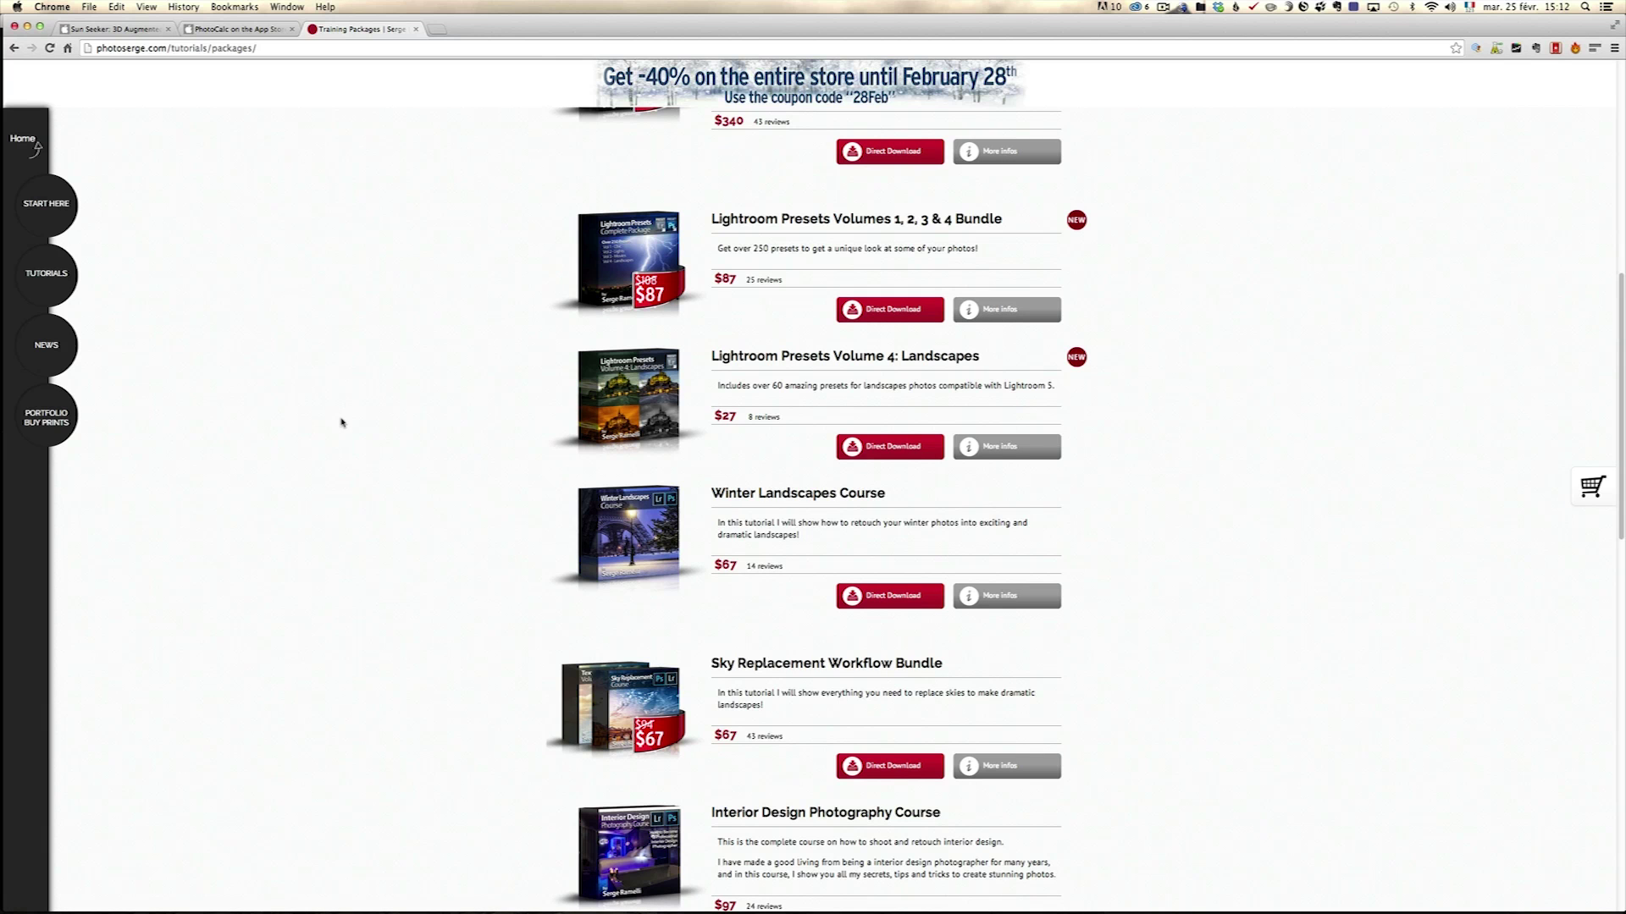
scroll(341, 422, "up", 2)
scroll(341, 421, "up", 3)
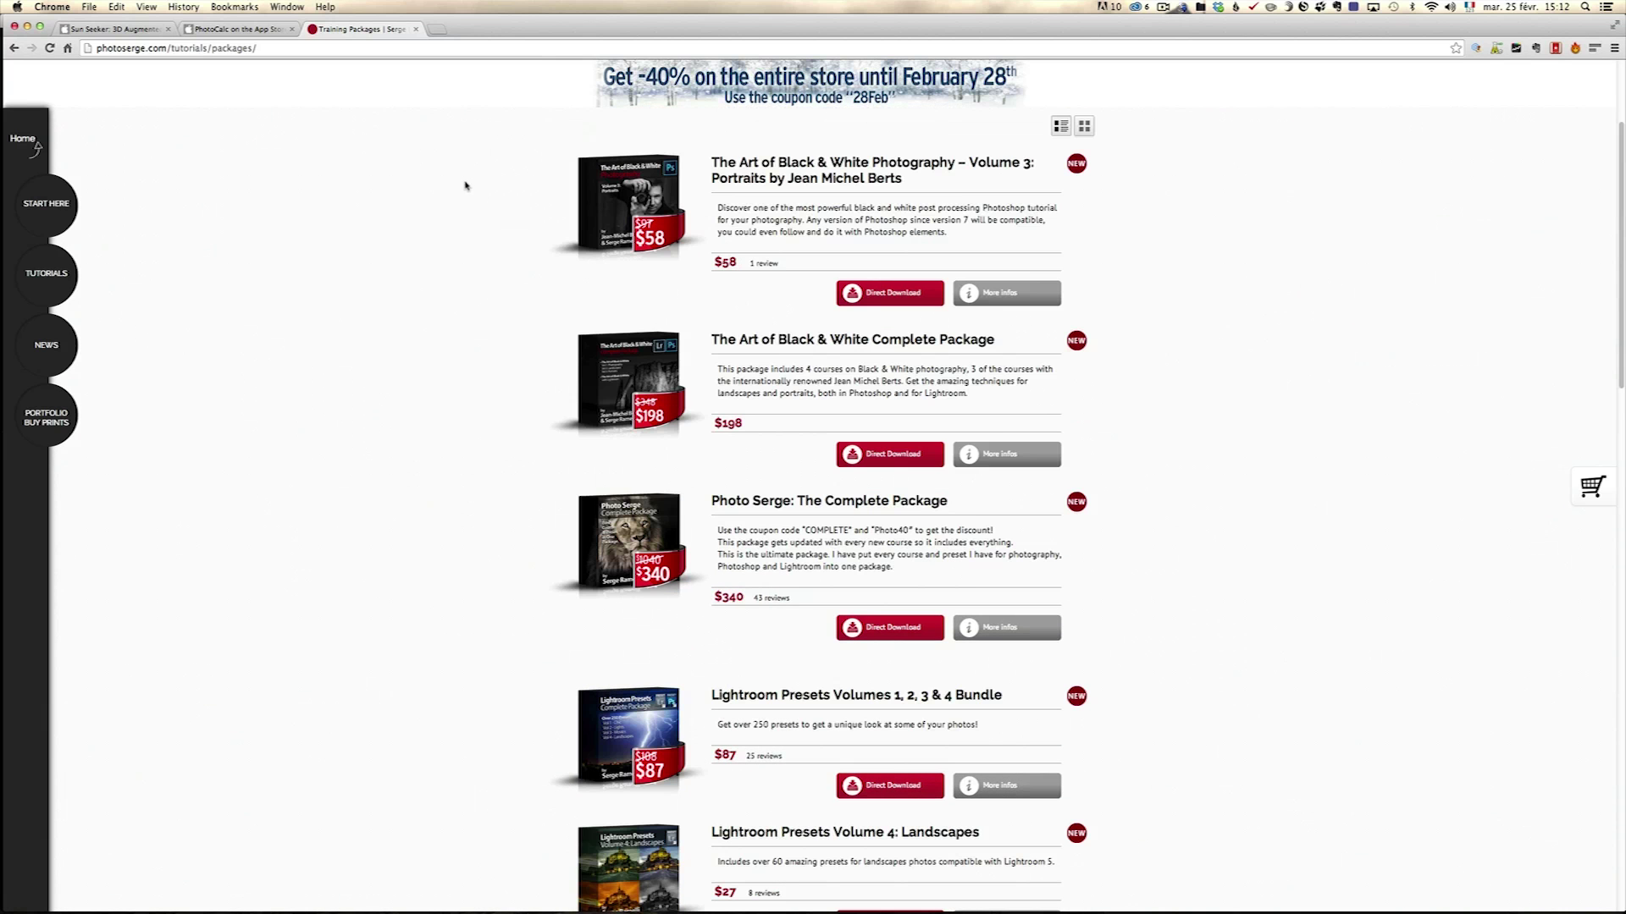